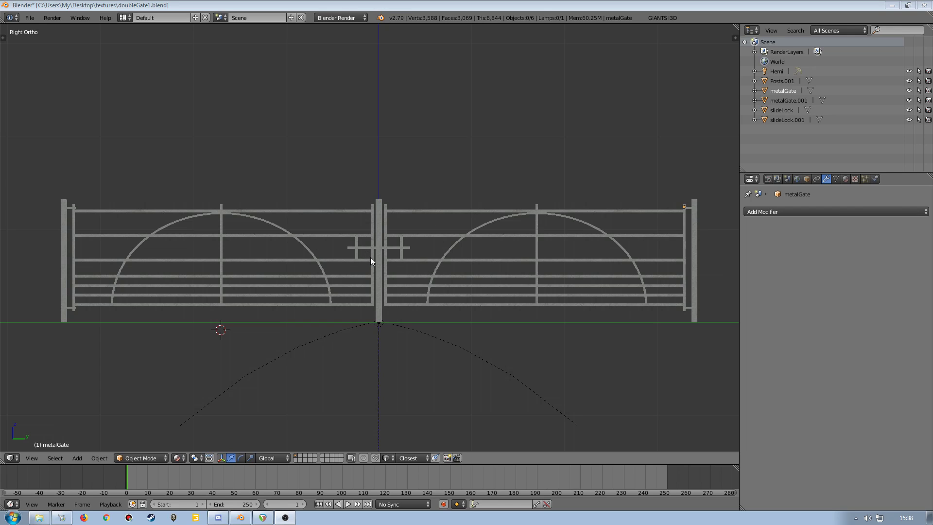
Set the render resolution scale to 100% and compare the gate textures close up around the centre post.
{"action": "scroll", "coordinate": [383, 275], "scroll_direction": "up", "scroll_amount": 8}
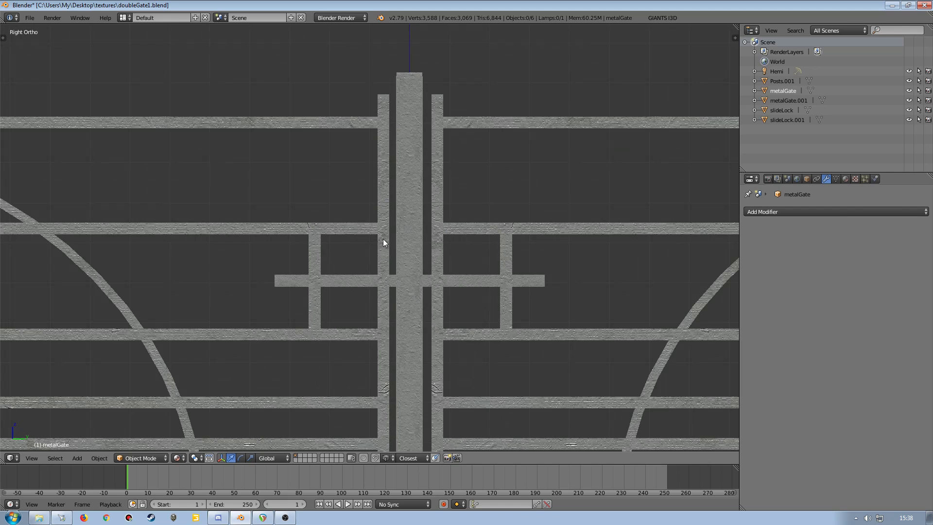
{"action": "scroll", "coordinate": [391, 247], "scroll_direction": "down", "scroll_amount": 6}
{"action": "scroll", "coordinate": [413, 249], "scroll_direction": "down", "scroll_amount": 2}
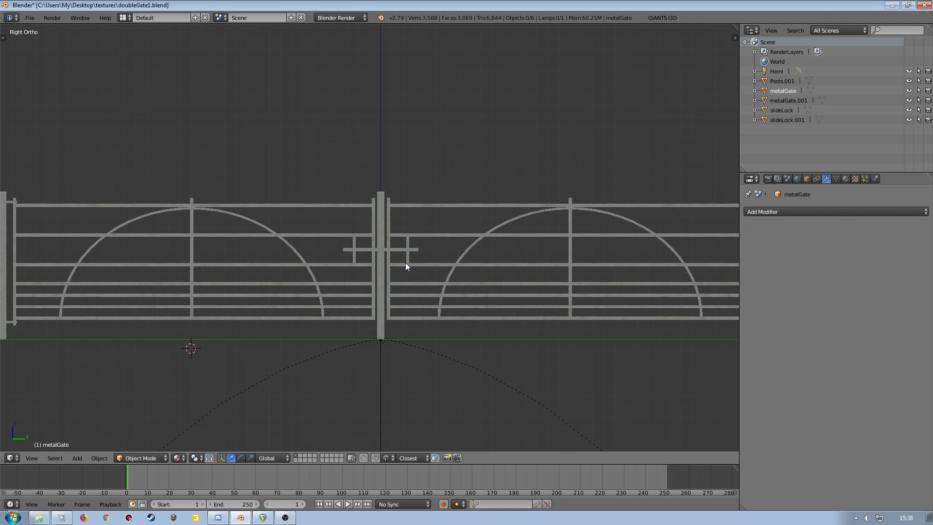
{"action": "scroll", "coordinate": [405, 263], "scroll_direction": "up", "scroll_amount": 14}
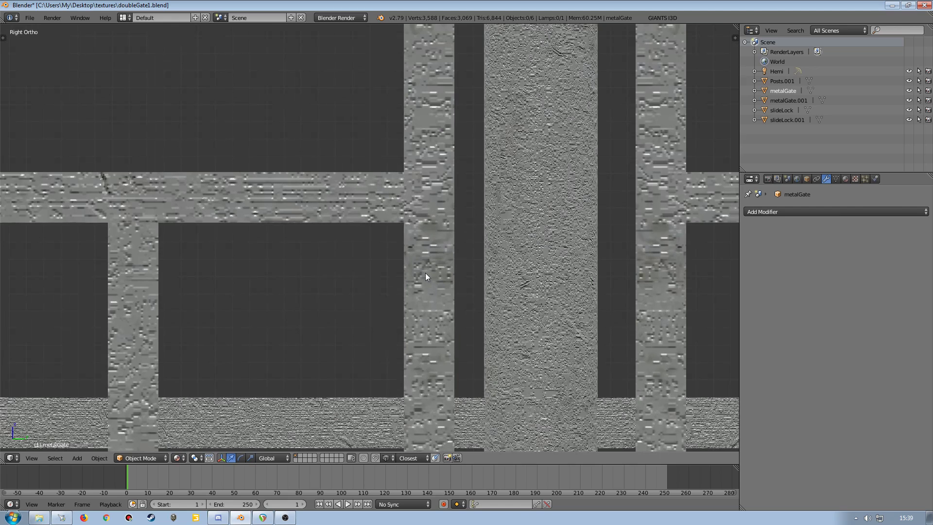
{"action": "scroll", "coordinate": [426, 276], "scroll_direction": "down", "scroll_amount": 8}
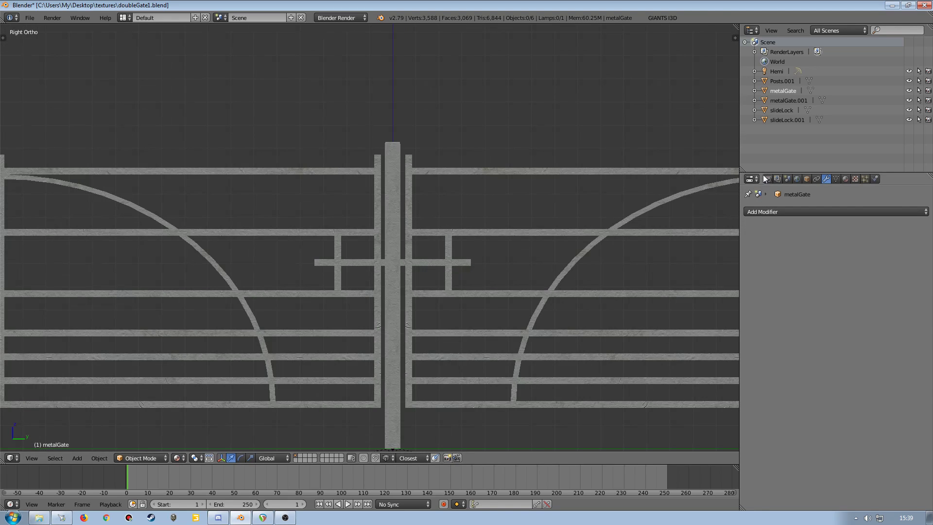
{"action": "left_click", "coordinate": [766, 179]}
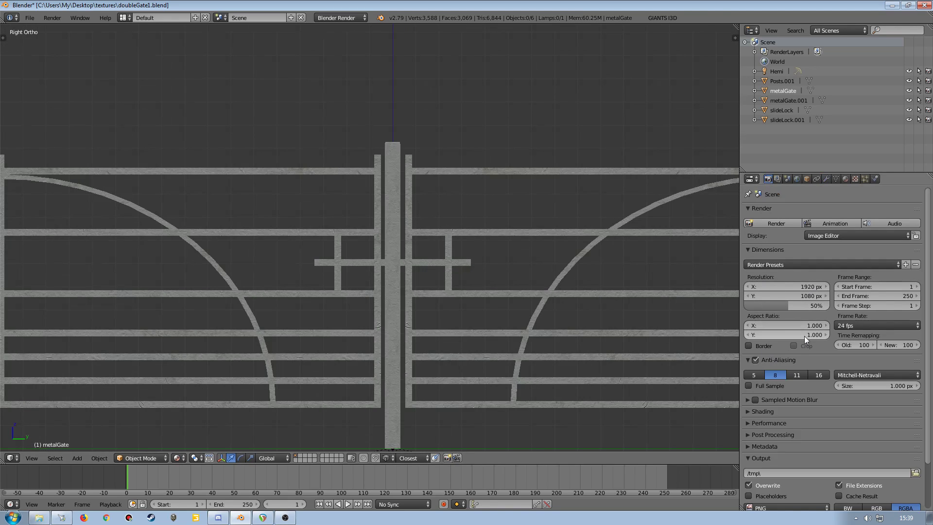
{"action": "left_click_drag", "start_coordinate": [790, 305], "coordinate": [830, 306]}
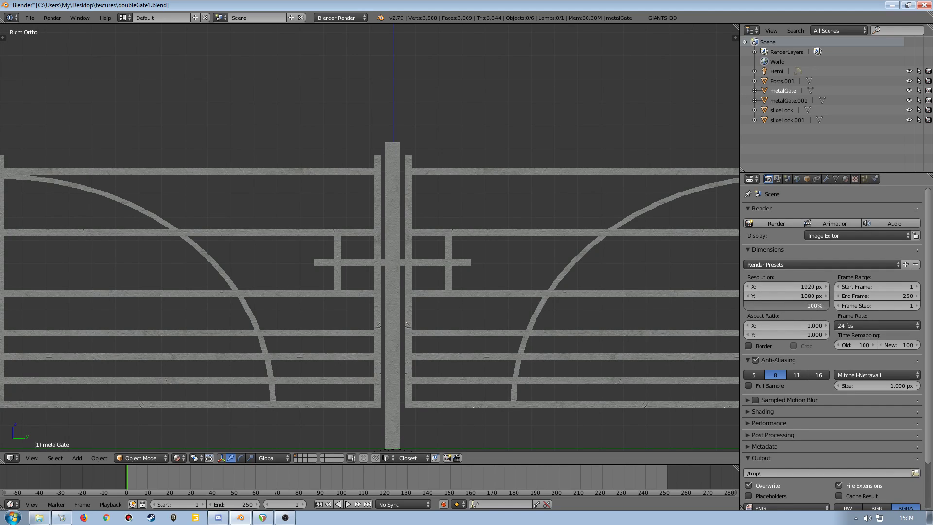
{"action": "scroll", "coordinate": [379, 319], "scroll_direction": "up", "scroll_amount": 8}
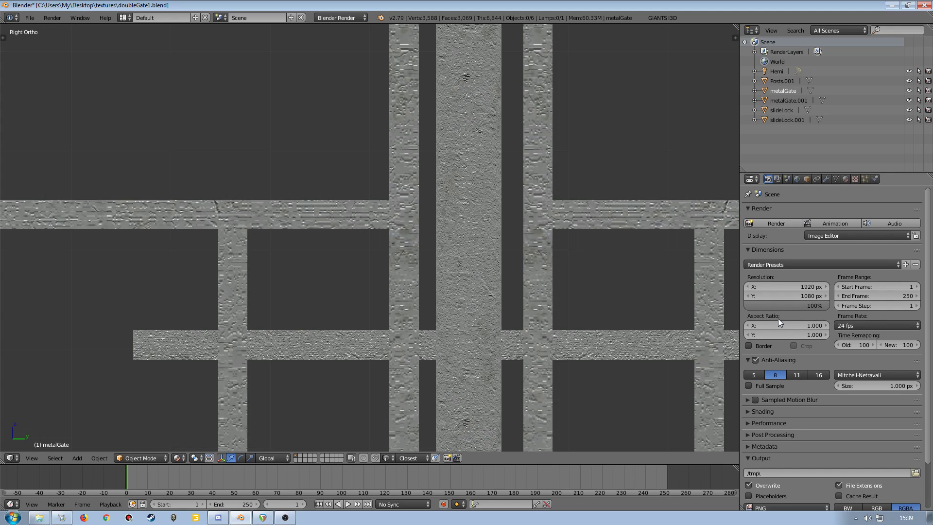
{"action": "scroll", "coordinate": [444, 320], "scroll_direction": "down", "scroll_amount": 10}
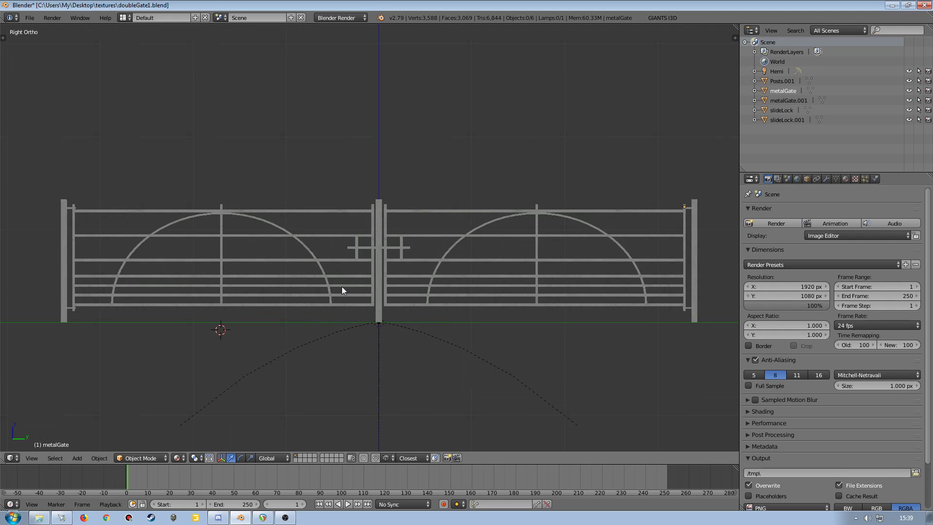
Widen the 3D view and inspect the gates' centre post in rendered shading before returning to the previous shading mode.
{"action": "left_click", "coordinate": [179, 457]}
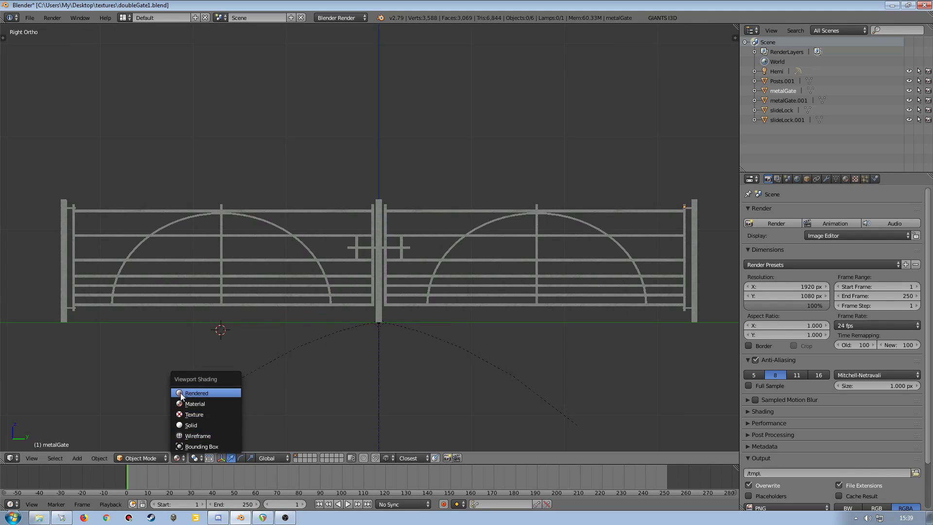
{"action": "left_click", "coordinate": [188, 424]}
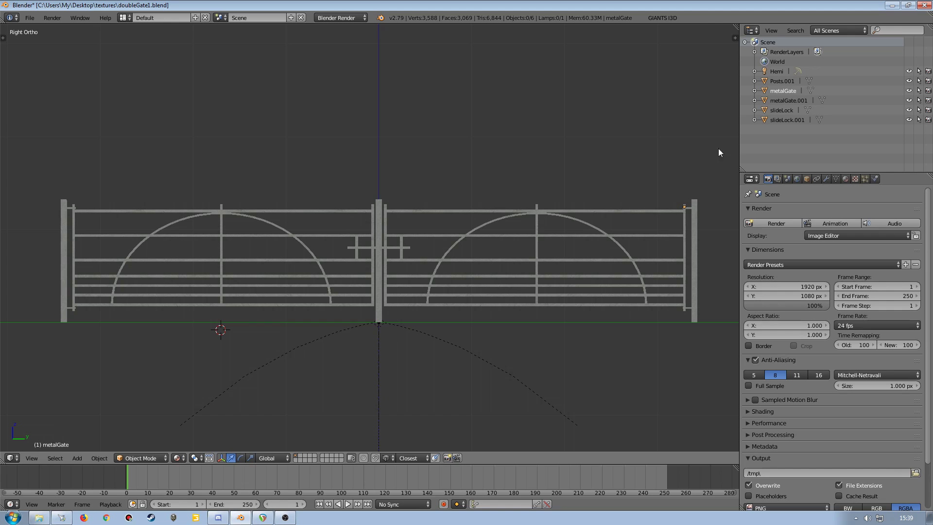
{"action": "left_click_drag", "start_coordinate": [739, 148], "coordinate": [810, 148]}
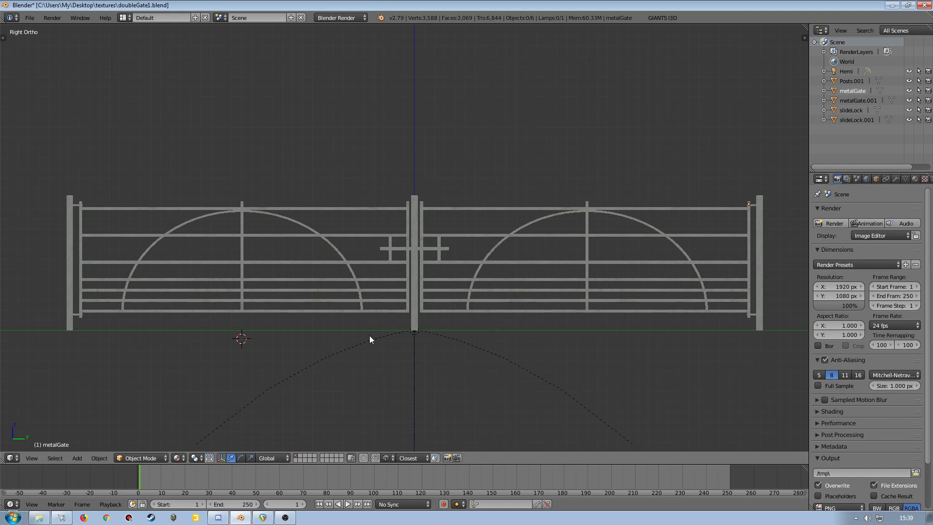
{"action": "key", "text": "shift+z"}
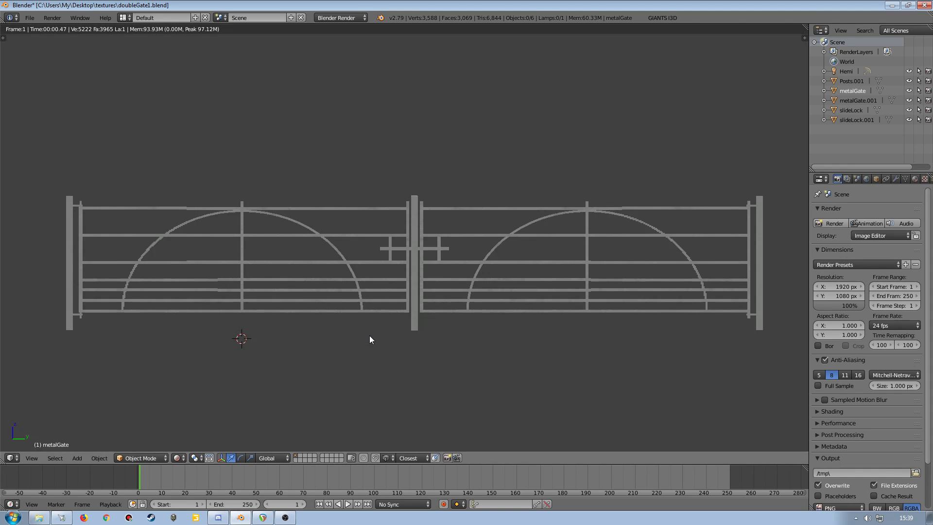
{"action": "scroll", "coordinate": [432, 284], "scroll_direction": "up", "scroll_amount": 6}
{"action": "scroll", "coordinate": [434, 286], "scroll_direction": "up", "scroll_amount": 2}
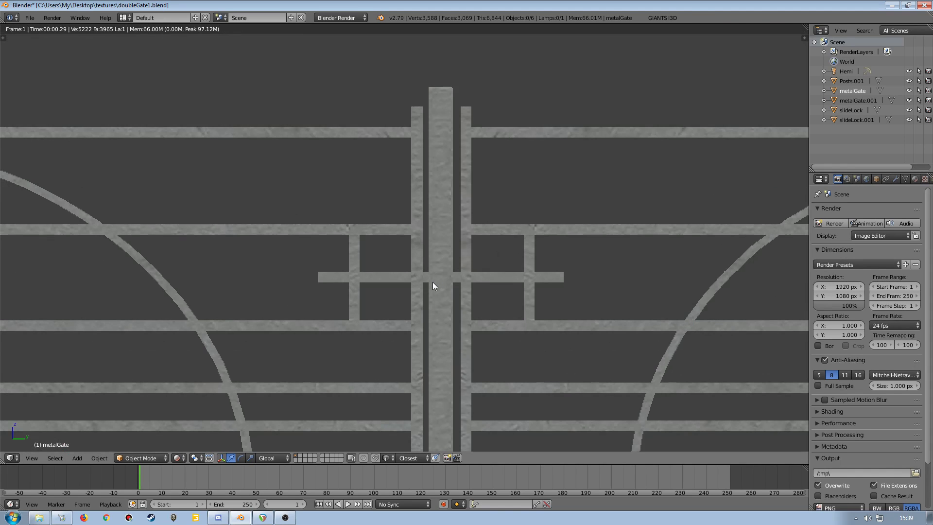
{"action": "scroll", "coordinate": [434, 286], "scroll_direction": "up", "scroll_amount": 1}
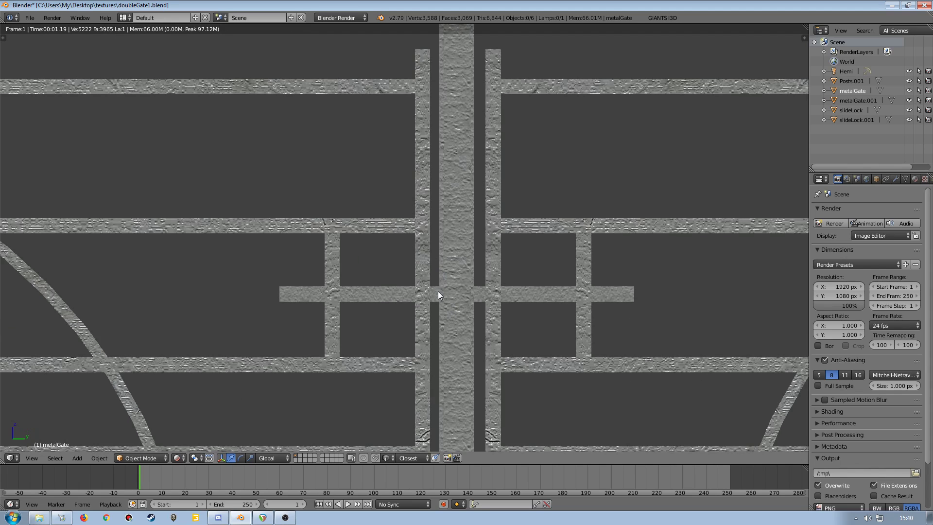
{"action": "key", "text": "shift+z"}
{"action": "scroll", "coordinate": [430, 292], "scroll_direction": "down", "scroll_amount": 10}
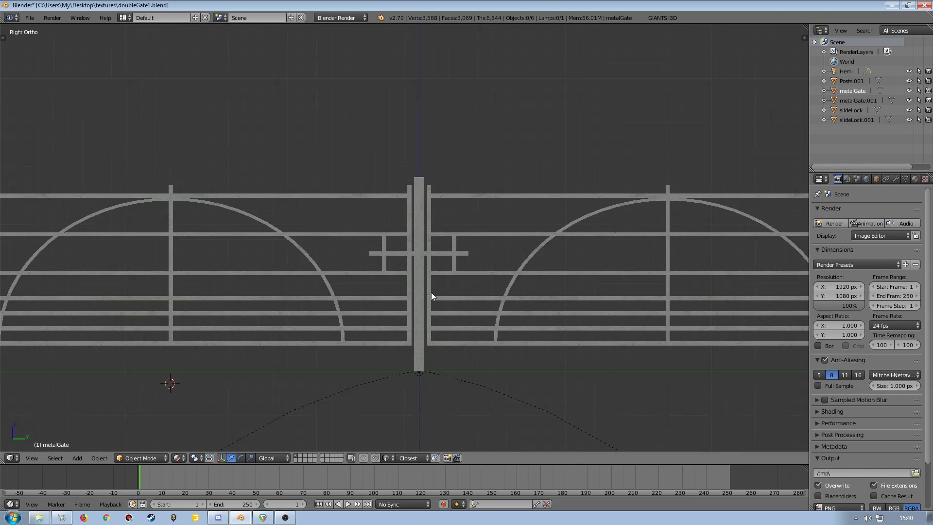
{"action": "scroll", "coordinate": [428, 292], "scroll_direction": "up", "scroll_amount": 2}
{"action": "scroll", "coordinate": [542, 294], "scroll_direction": "down", "scroll_amount": 1}
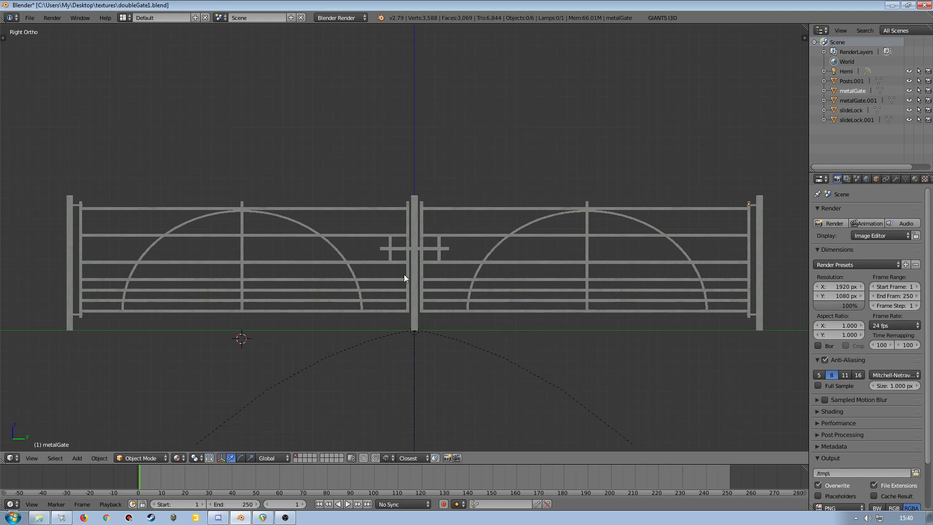
Set the render resolution scale to 50%.
{"action": "mouse_move", "coordinate": [858, 306]}
{"action": "left_mouse_down"}
{"action": "mouse_move", "coordinate": [832, 306]}
{"action": "mouse_move", "coordinate": [843, 306]}
{"action": "left_mouse_up"}
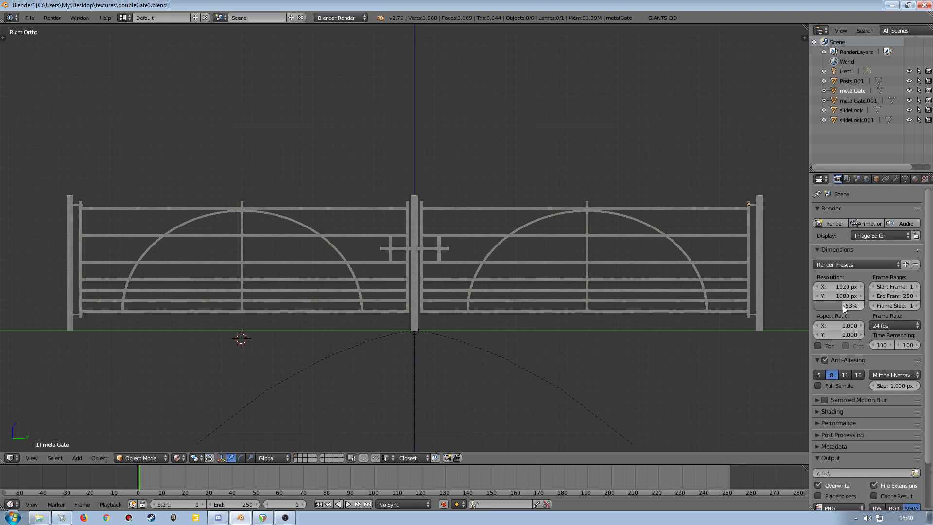
{"action": "type", "text": "50"}
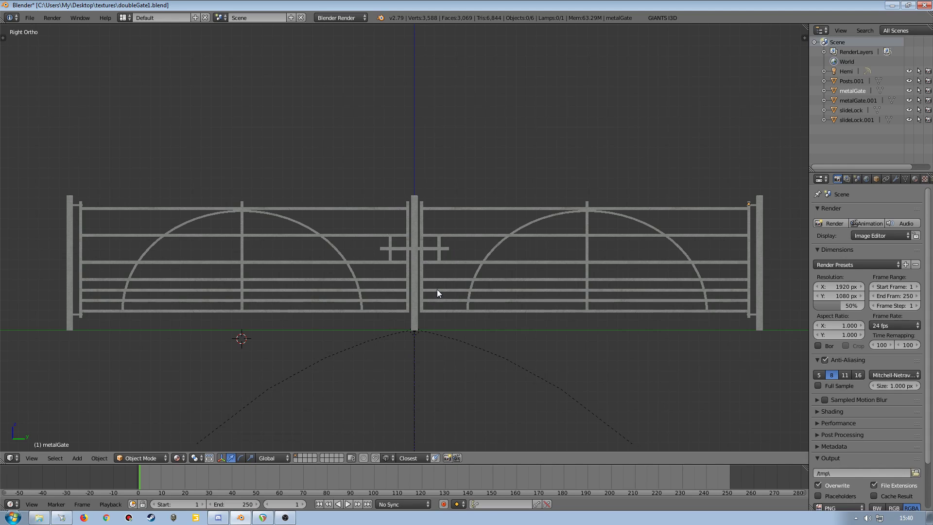
Select each gate leaf in turn to check its origin, ending on metalGate.001, and look up the Set Origin options.
{"action": "right_click", "coordinate": [340, 271]}
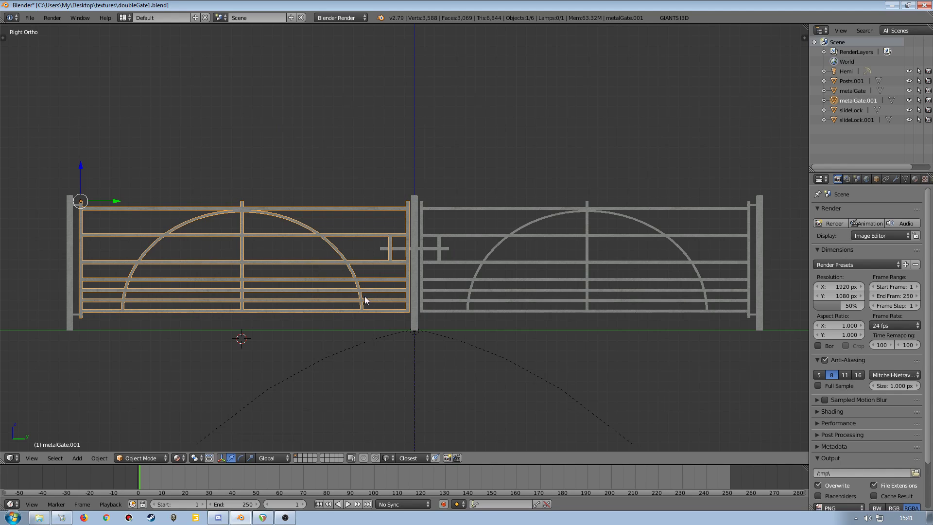
{"action": "right_click", "coordinate": [473, 285]}
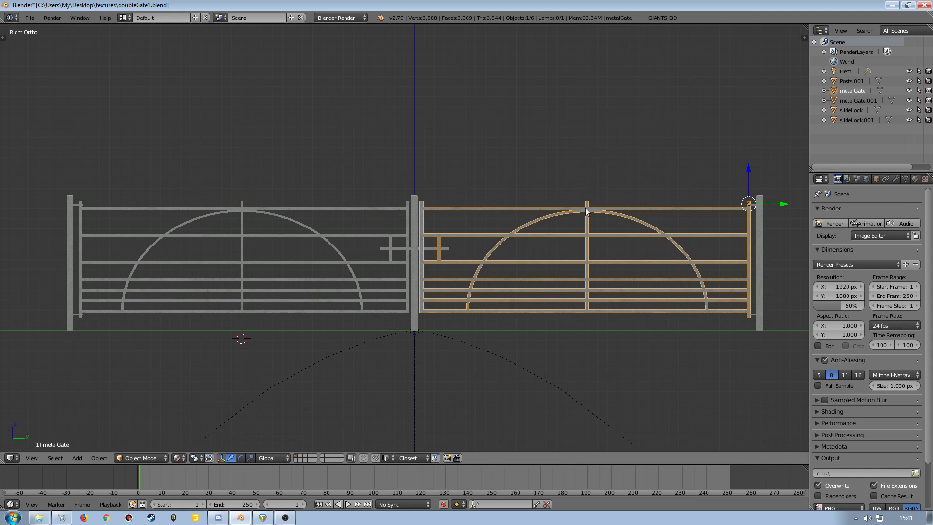
{"action": "right_click", "coordinate": [242, 261]}
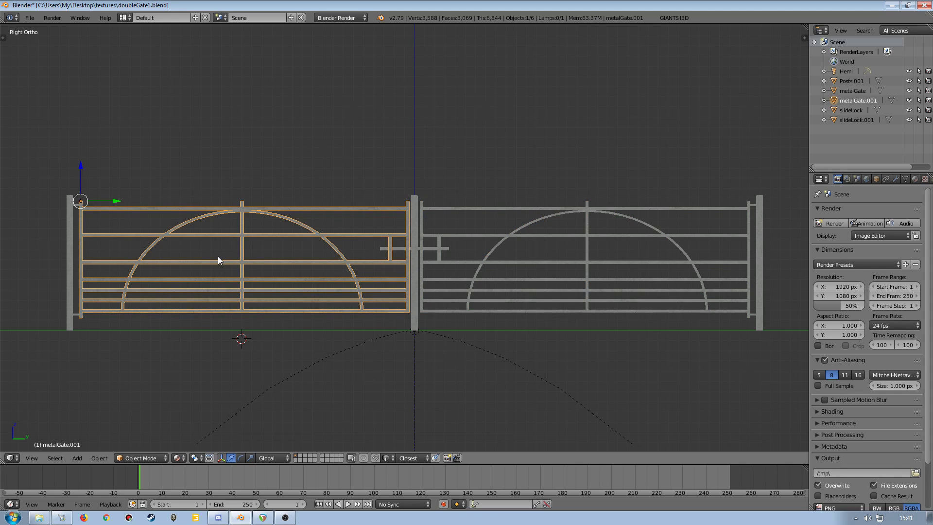
{"action": "key", "text": "t"}
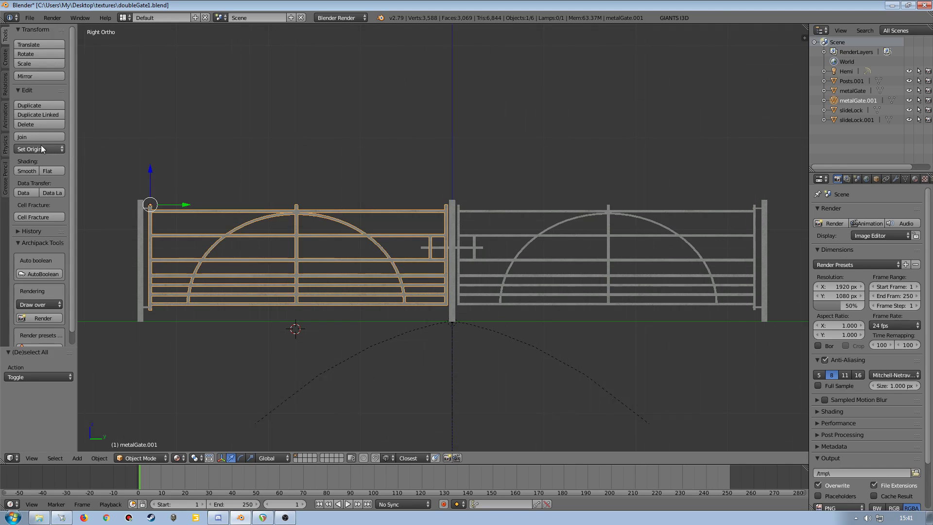
{"action": "left_click", "coordinate": [42, 149]}
{"action": "key", "text": "t"}
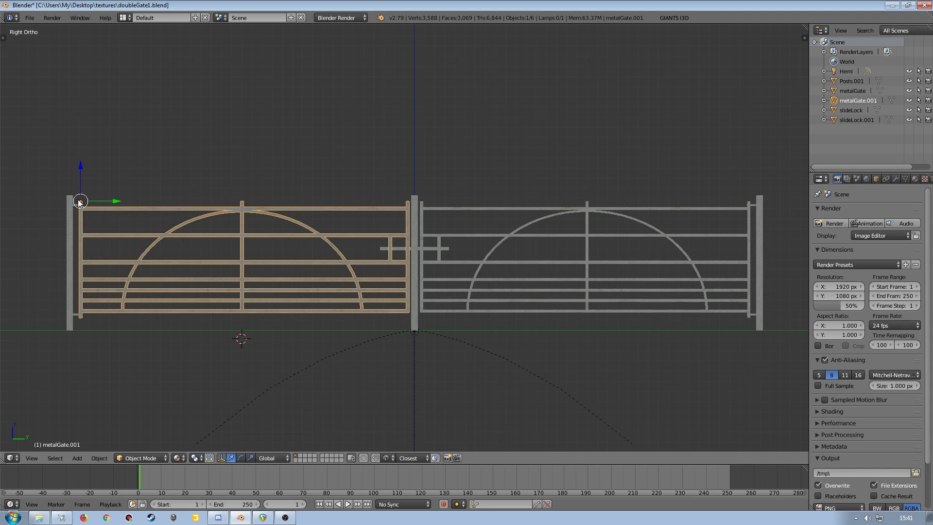
Examine the origin of metalGate.001 at the top of its hinge upright from several angles.
{"action": "middle_click_drag", "start_coordinate": [99, 249], "coordinate": [230, 262]}
{"action": "scroll", "coordinate": [230, 262], "scroll_direction": "up", "scroll_amount": 3}
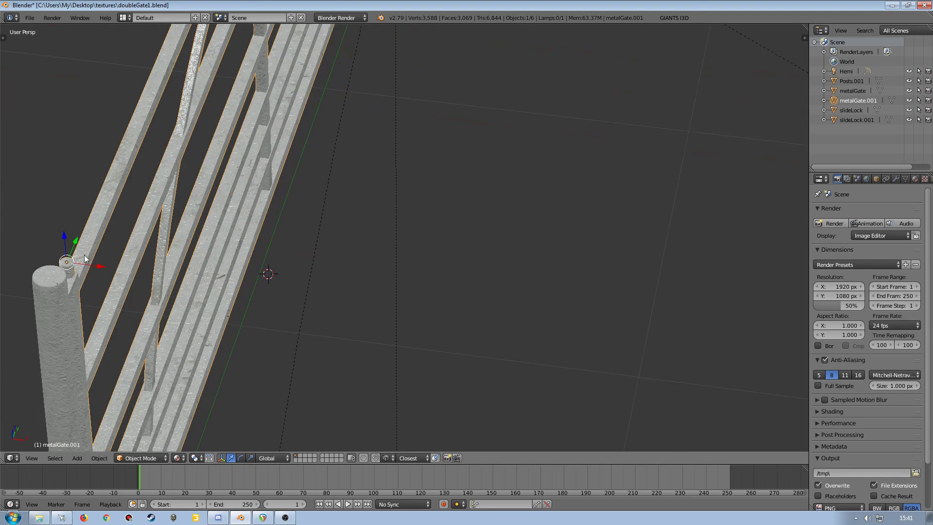
{"action": "scroll", "coordinate": [149, 272], "scroll_direction": "down", "scroll_amount": 4}
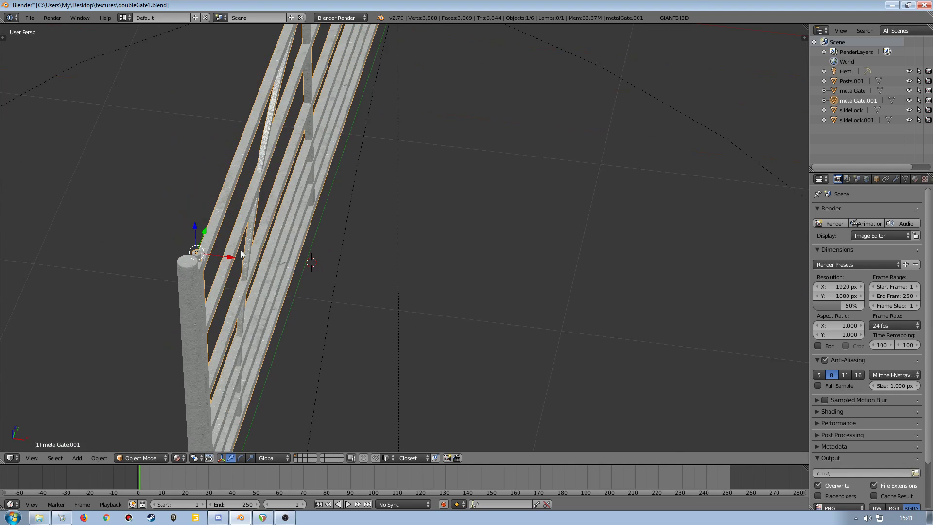
{"action": "middle_click_drag", "start_coordinate": [251, 250], "coordinate": [247, 218]}
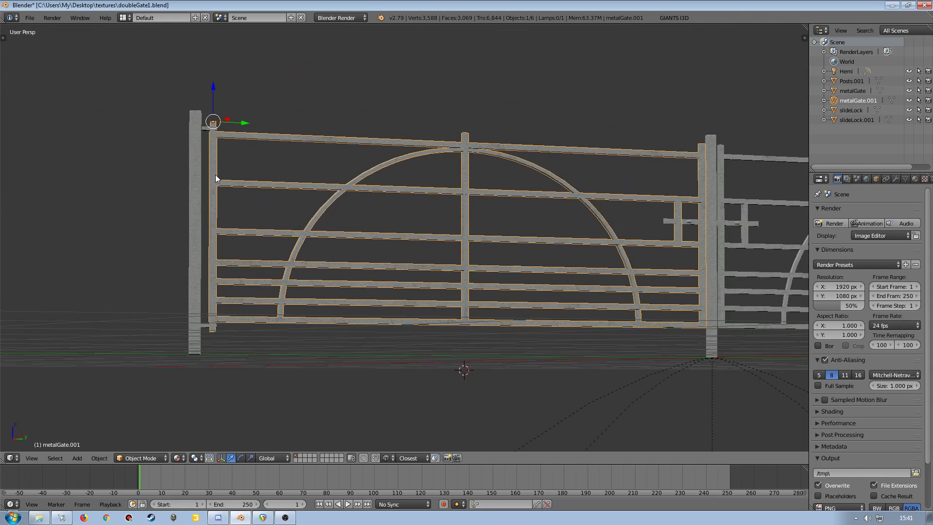
{"action": "middle_click_drag", "start_coordinate": [219, 292], "coordinate": [256, 315]}
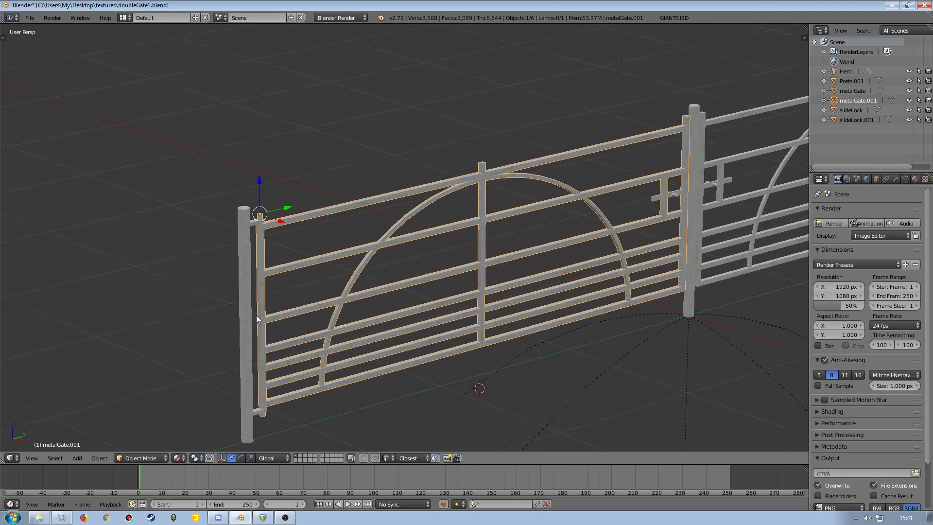
{"action": "scroll", "coordinate": [249, 264], "scroll_direction": "up", "scroll_amount": 5}
{"action": "middle_click_drag", "start_coordinate": [249, 264], "coordinate": [324, 269], "text": "shift"}
{"action": "scroll", "coordinate": [189, 262], "scroll_direction": "up", "scroll_amount": 2}
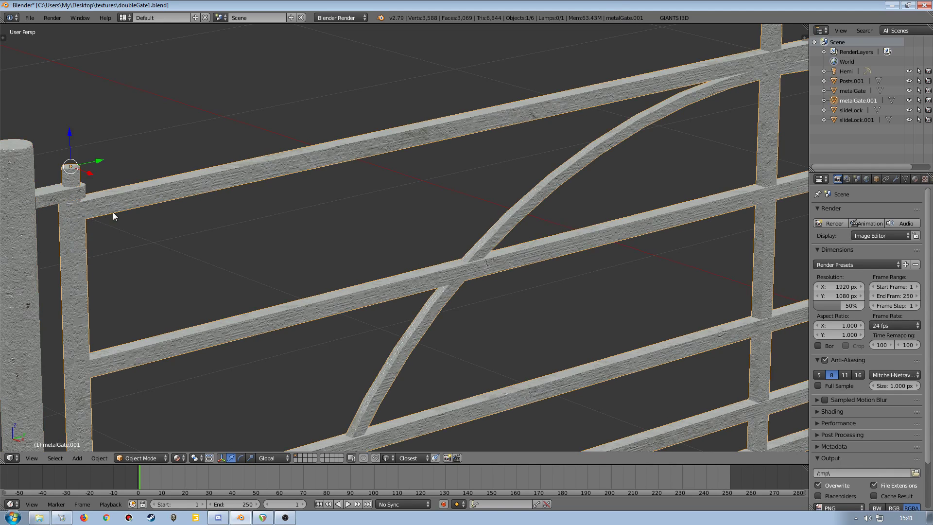
{"action": "scroll", "coordinate": [199, 217], "scroll_direction": "down", "scroll_amount": 7}
{"action": "middle_click_drag", "start_coordinate": [459, 229], "coordinate": [246, 213]}
{"action": "scroll", "coordinate": [319, 221], "scroll_direction": "down", "scroll_amount": 2}
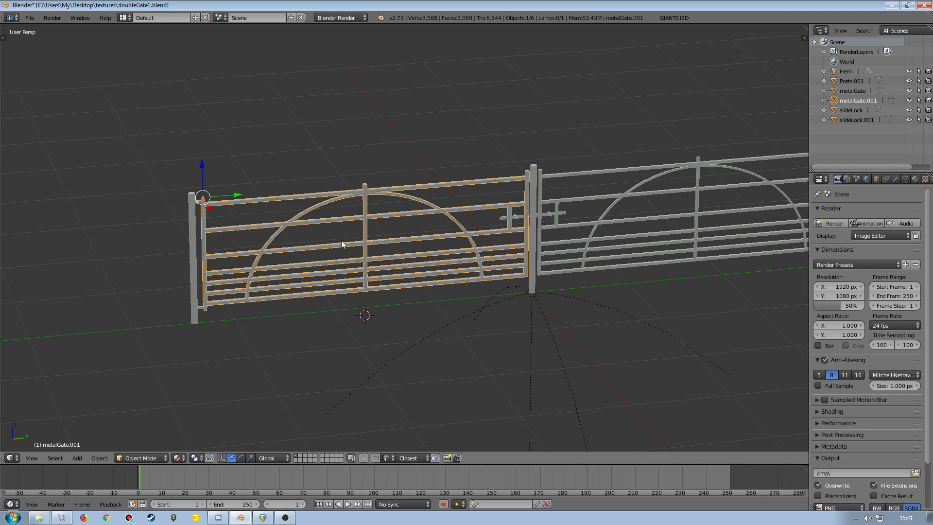
Try swinging metalGate.001 open around the global Z axis at its hinge, and deselect all objects.
{"action": "key", "text": "r"}
{"action": "key", "text": "z"}
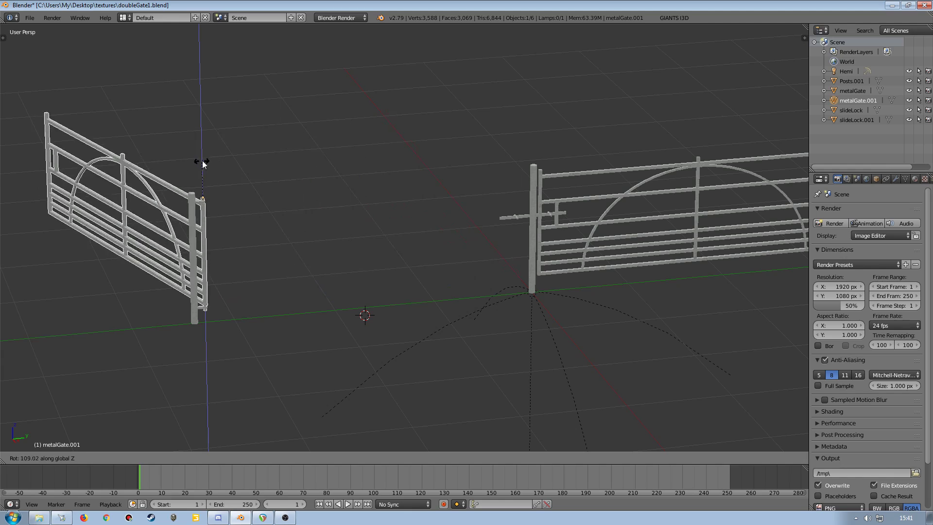
{"action": "left_click", "coordinate": [271, 166]}
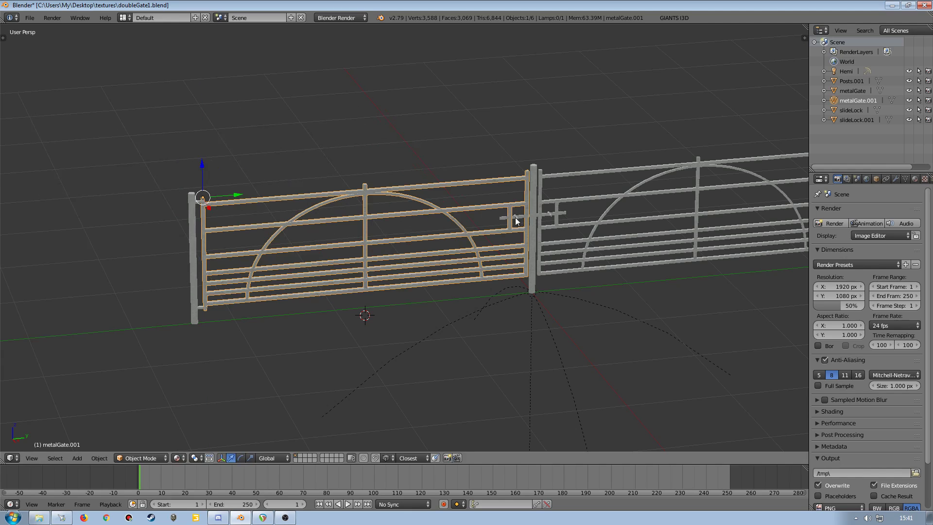
{"action": "middle_click_drag", "start_coordinate": [489, 244], "coordinate": [379, 246]}
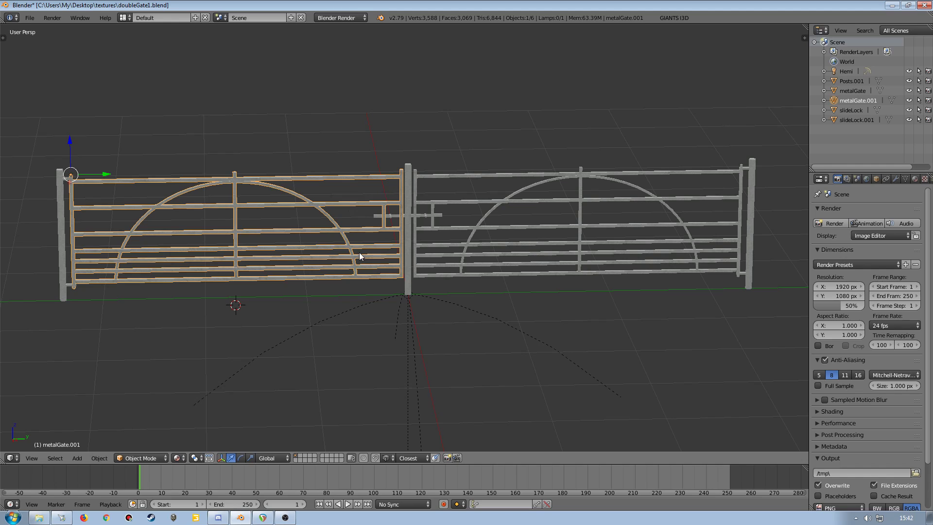
{"action": "key", "text": "a"}
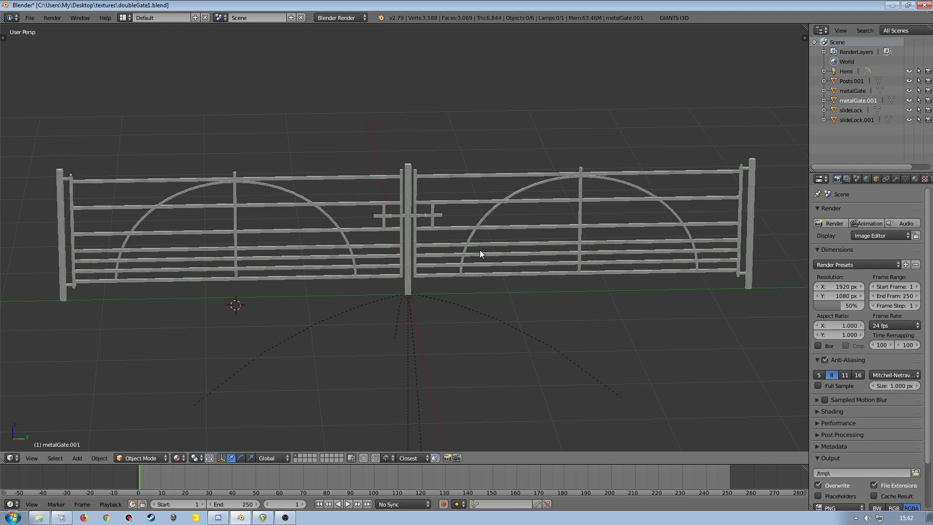
Widen the properties editor and show the 3D view's sidebar down to its Shading settings.
{"action": "left_click_drag", "start_coordinate": [810, 143], "coordinate": [735, 143]}
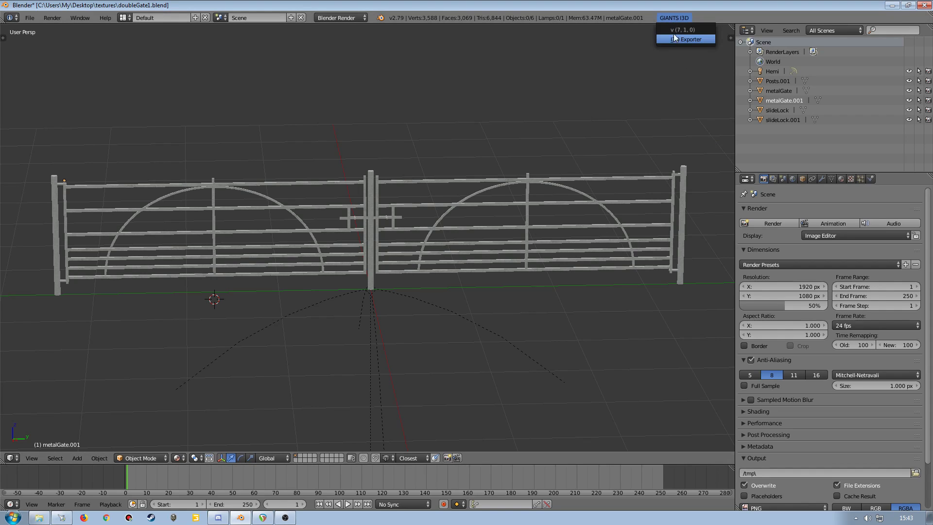
{"action": "key", "text": "n"}
{"action": "scroll", "coordinate": [672, 327], "scroll_direction": "down", "scroll_amount": 15}
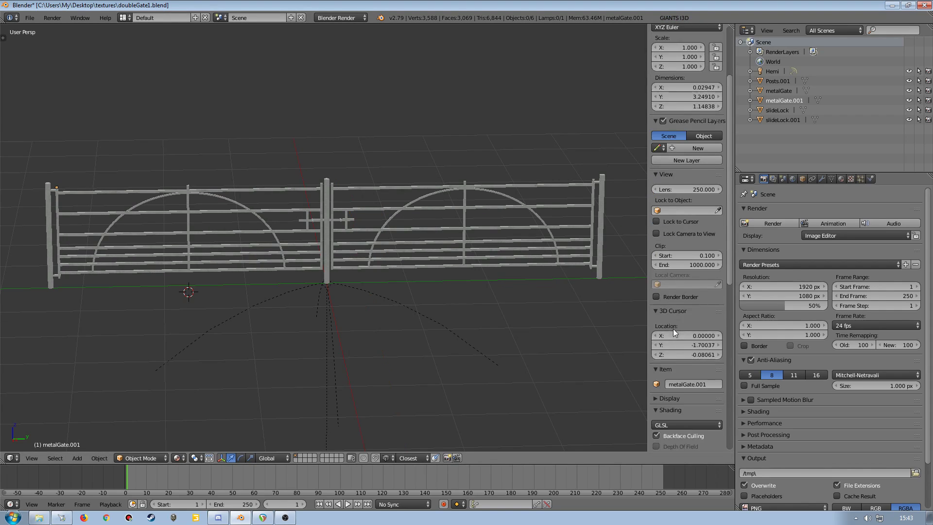
Review the GIANTS I3D Exporter's export options at a readable width, and close the exporter and the sidebar.
{"action": "left_click_drag", "start_coordinate": [647, 335], "coordinate": [467, 336]}
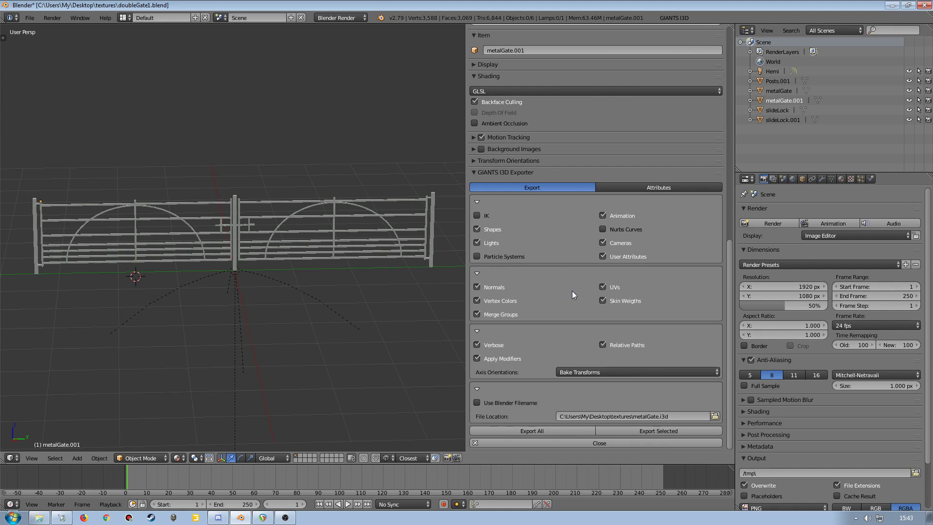
{"action": "left_click", "coordinate": [590, 442]}
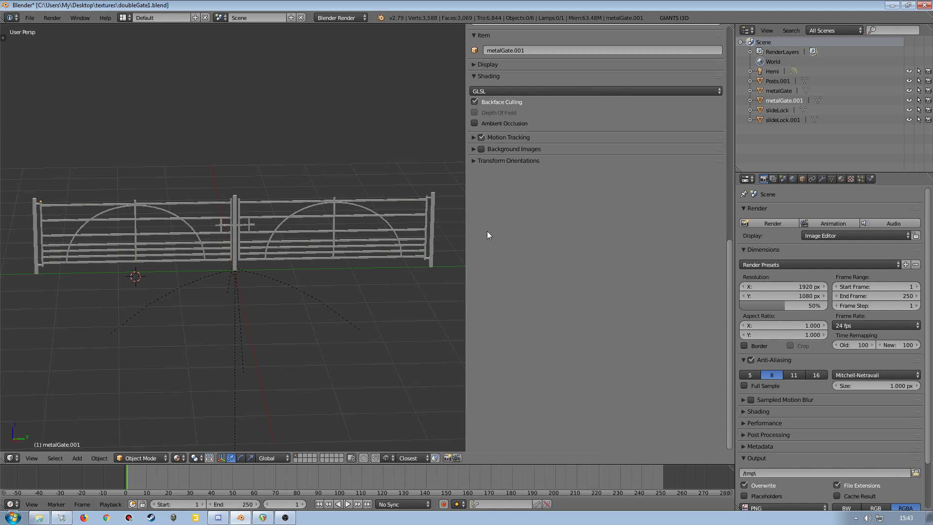
{"action": "left_click_drag", "start_coordinate": [466, 234], "coordinate": [625, 236]}
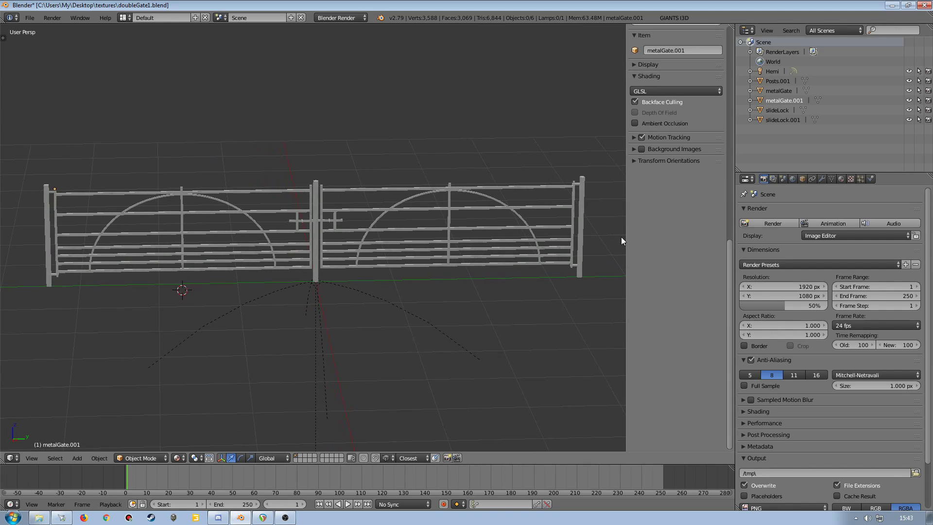
{"action": "key", "text": "n"}
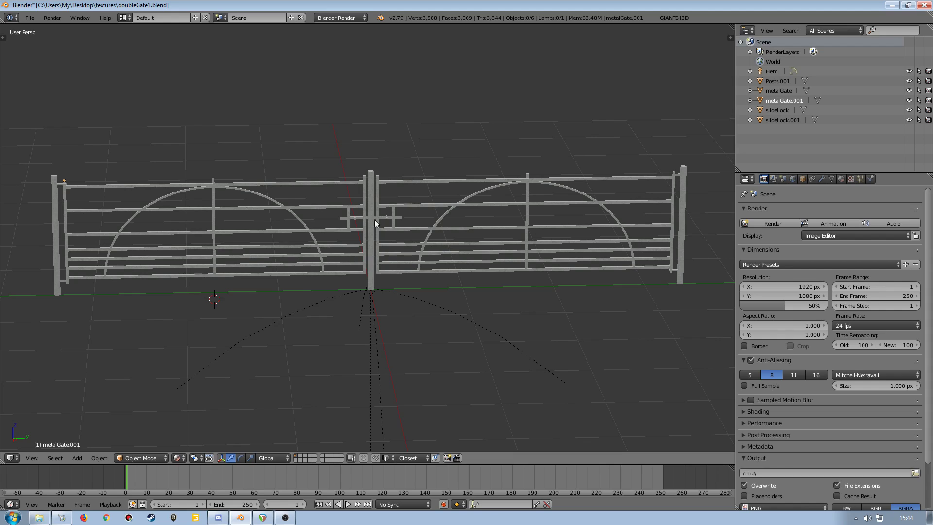
Select each gate leaf in turn to check its origin, ending on metalGate.001, and show that leaf's transform values.
{"action": "right_click", "coordinate": [282, 234]}
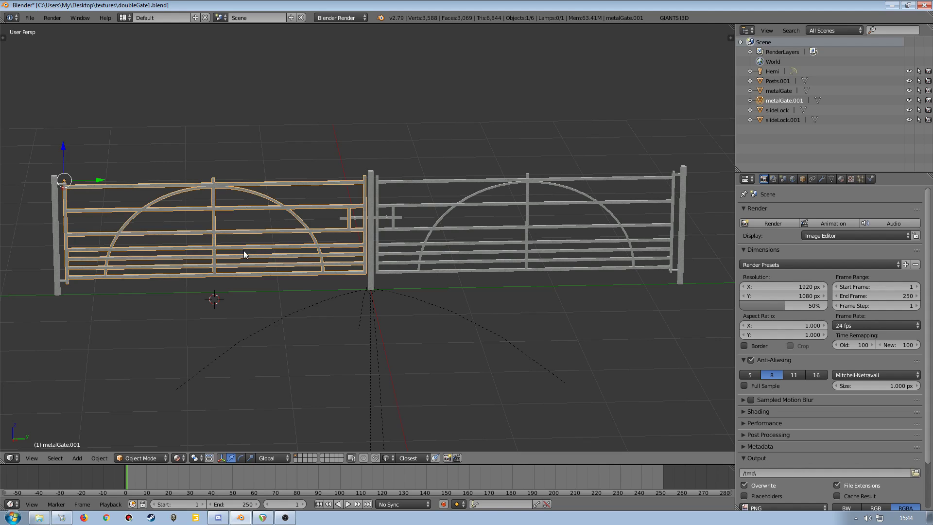
{"action": "right_click", "coordinate": [469, 219]}
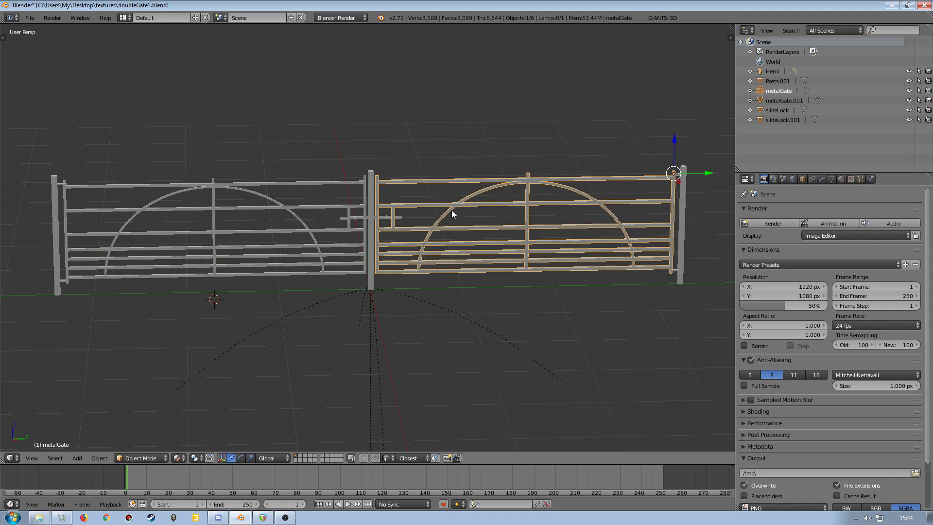
{"action": "right_click", "coordinate": [282, 230]}
{"action": "key", "text": "n"}
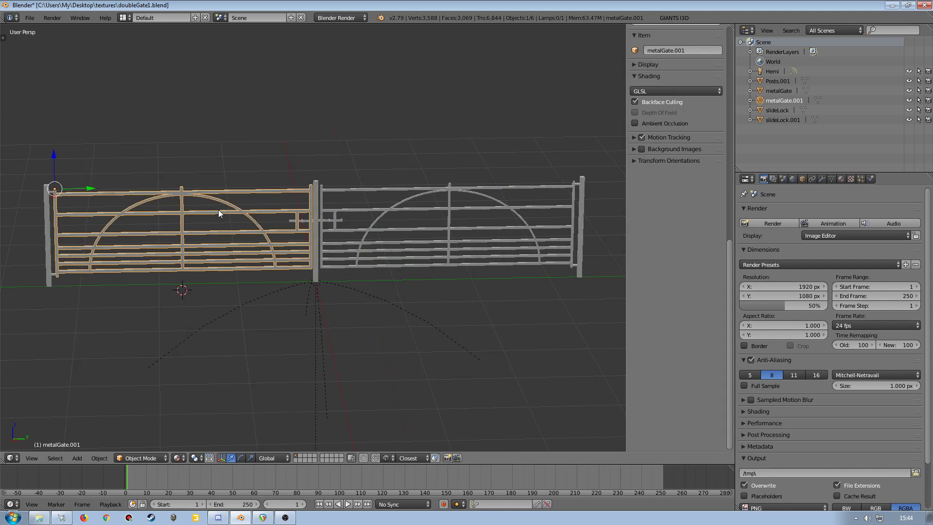
{"action": "scroll", "coordinate": [681, 311], "scroll_direction": "up", "scroll_amount": 3}
{"action": "scroll", "coordinate": [681, 318], "scroll_direction": "up", "scroll_amount": 12}
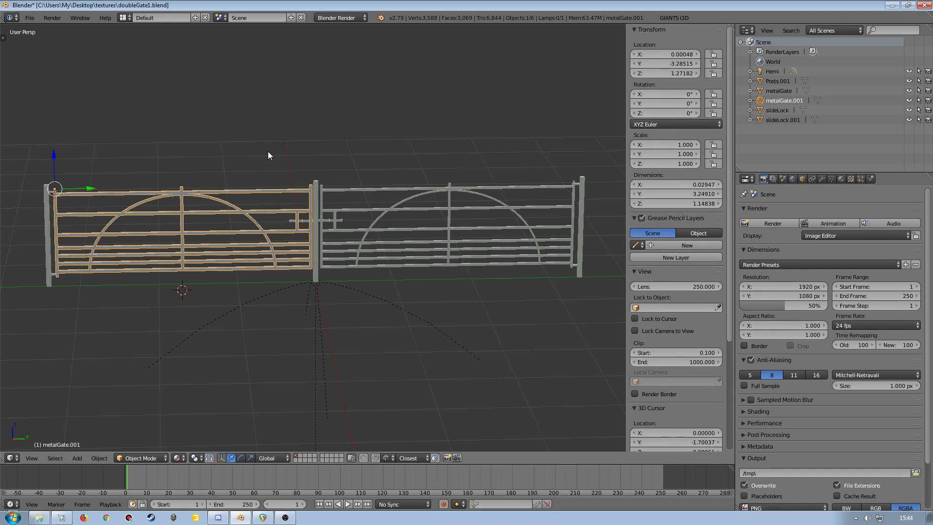
Try swinging both gate leaves open at their hinges around the global Z axis, metalGate.001 to about 91.6° and metalGate the opposite way.
{"action": "key", "text": "r"}
{"action": "key", "text": "z"}
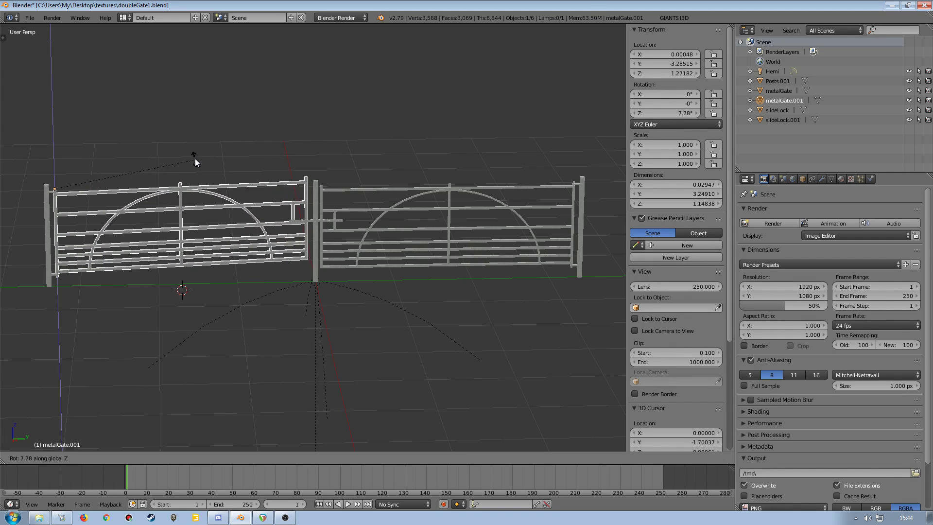
{"action": "left_click", "coordinate": [51, 114]}
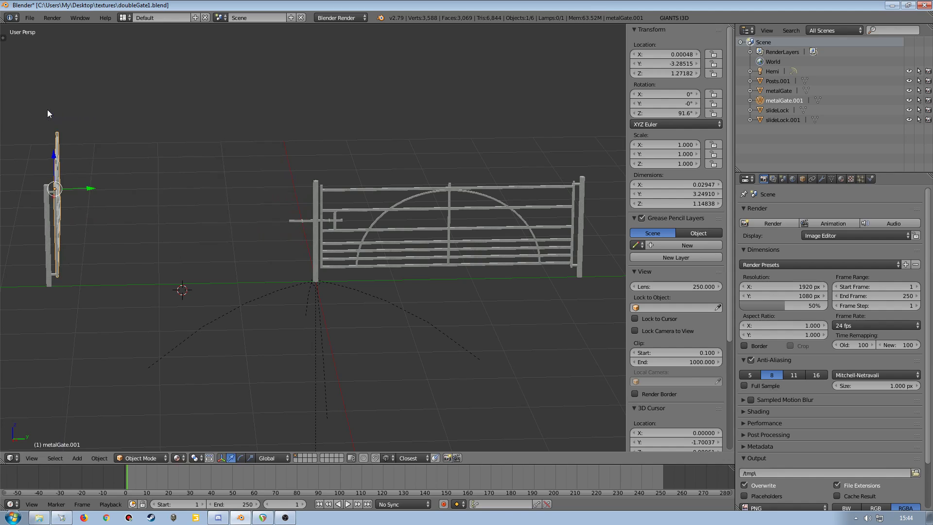
{"action": "left_click", "coordinate": [429, 232]}
{"action": "key", "text": "r"}
{"action": "key", "text": "z"}
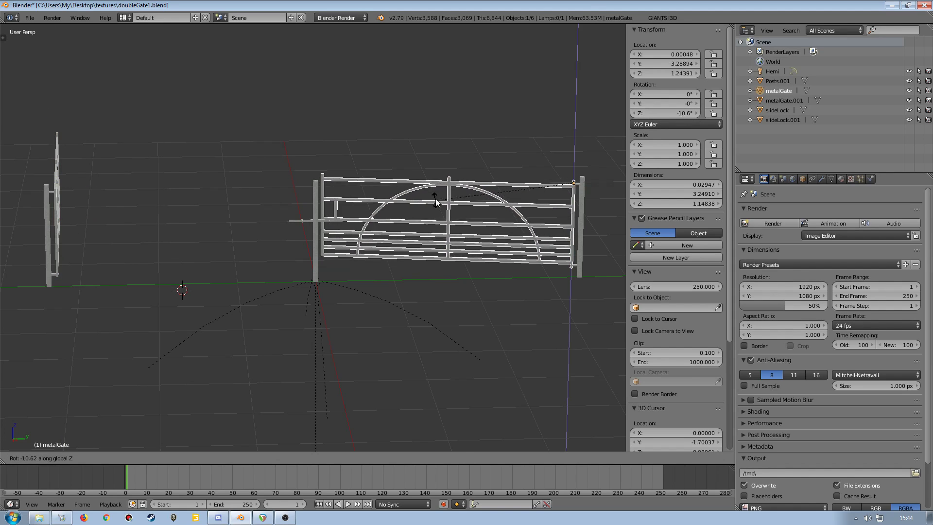
{"action": "left_click", "coordinate": [561, 163]}
Undo the rotations of both gate leaves, deselect all objects and hide the sidebar.
{"action": "key", "text": "ctrl+z"}
{"action": "key", "text": "ctrl+z"}
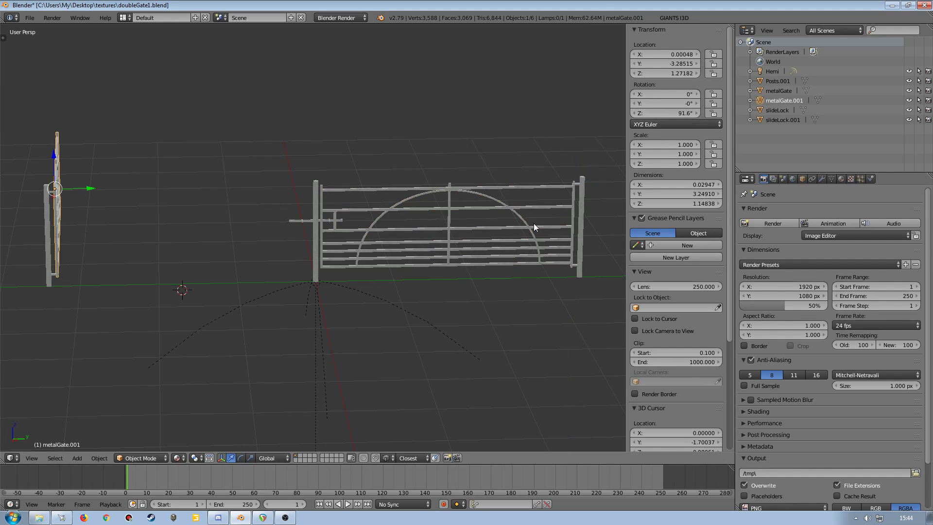
{"action": "key", "text": "ctrl+z"}
{"action": "key", "text": "a"}
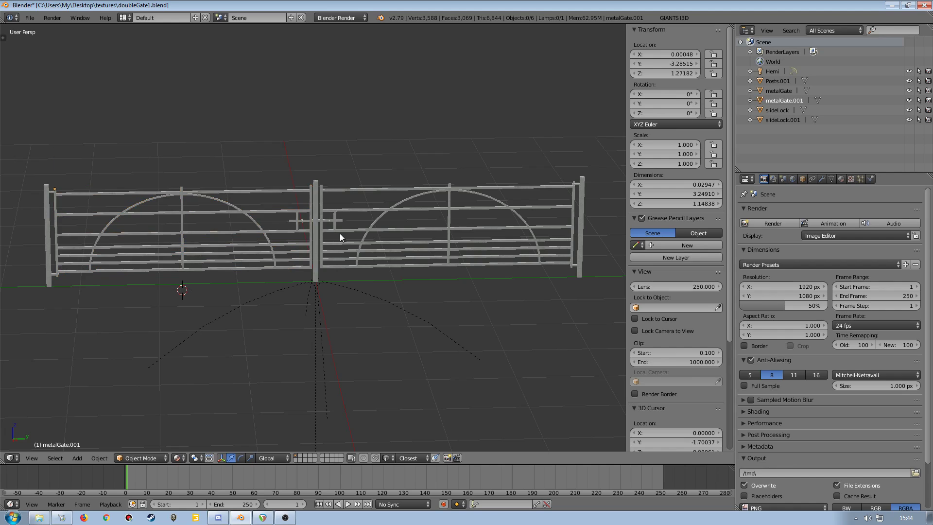
{"action": "key", "text": "n"}
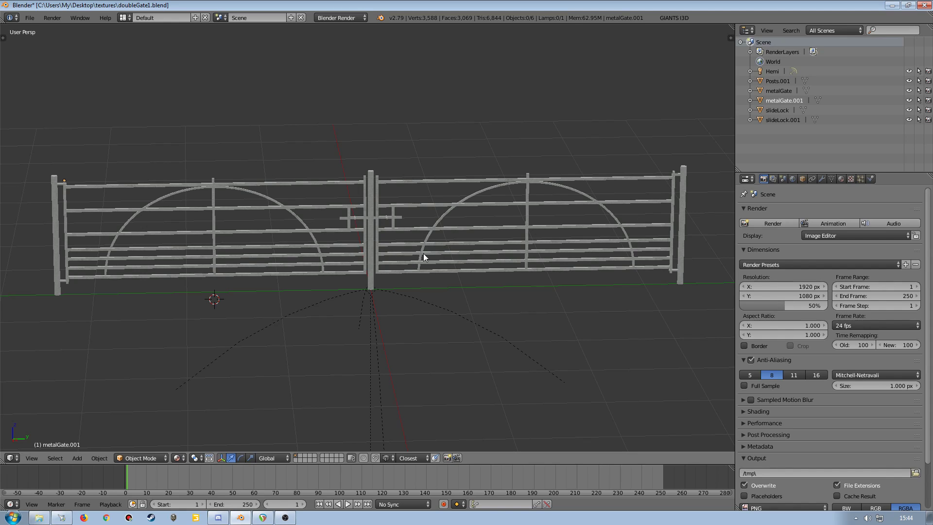
Examine slideLock.001 and its origin next to the centre post, comparing it with the separate metalGate.001 object.
{"action": "right_click", "coordinate": [355, 218]}
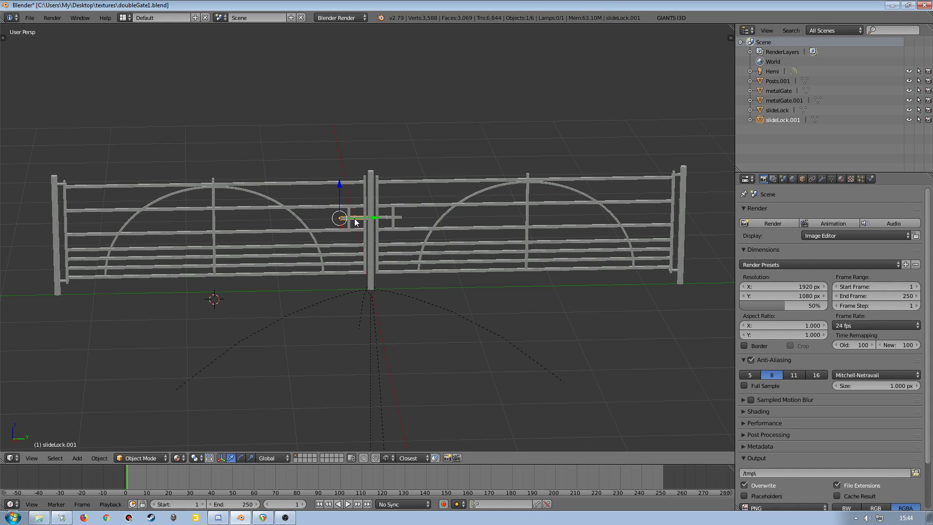
{"action": "scroll", "coordinate": [358, 232], "scroll_direction": "up", "scroll_amount": 4}
{"action": "scroll", "coordinate": [340, 237], "scroll_direction": "down", "scroll_amount": 2}
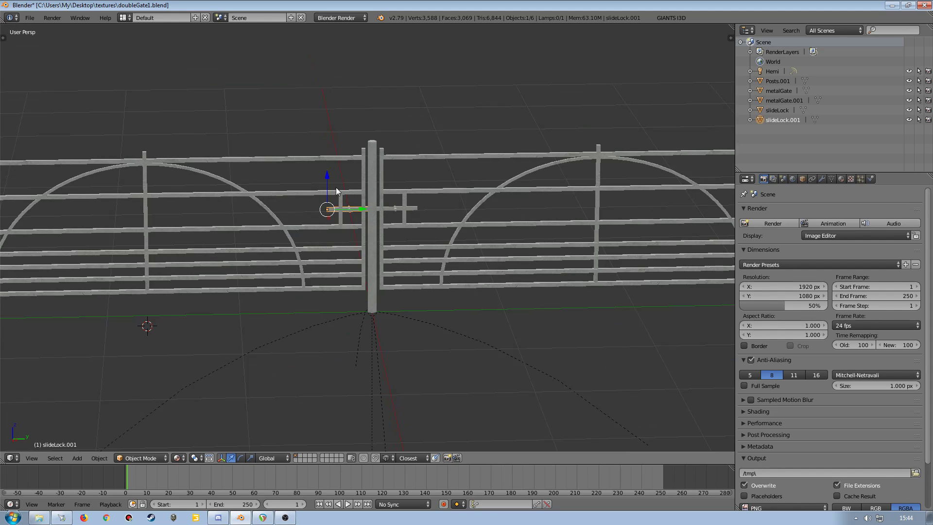
{"action": "right_click", "coordinate": [227, 228]}
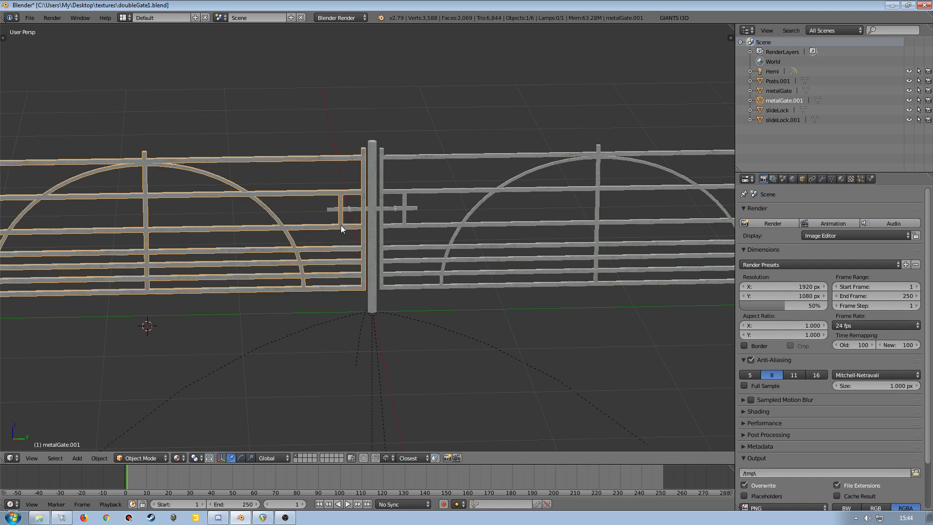
{"action": "right_click", "coordinate": [349, 209]}
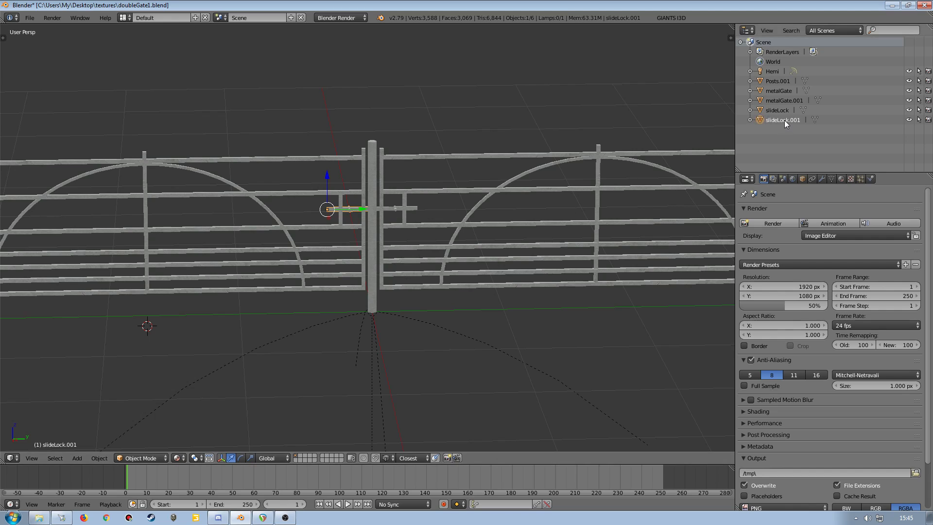
{"action": "scroll", "coordinate": [377, 199], "scroll_direction": "down", "scroll_amount": 4}
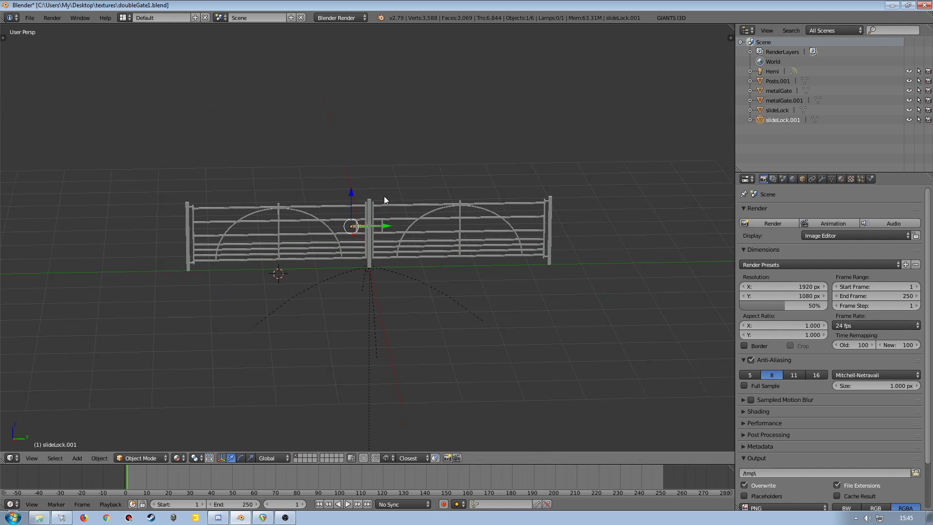
Inspect the gate's alignment in the right, left, front and top orthographic views, ending on the right view.
{"action": "key", "text": "KP_3"}
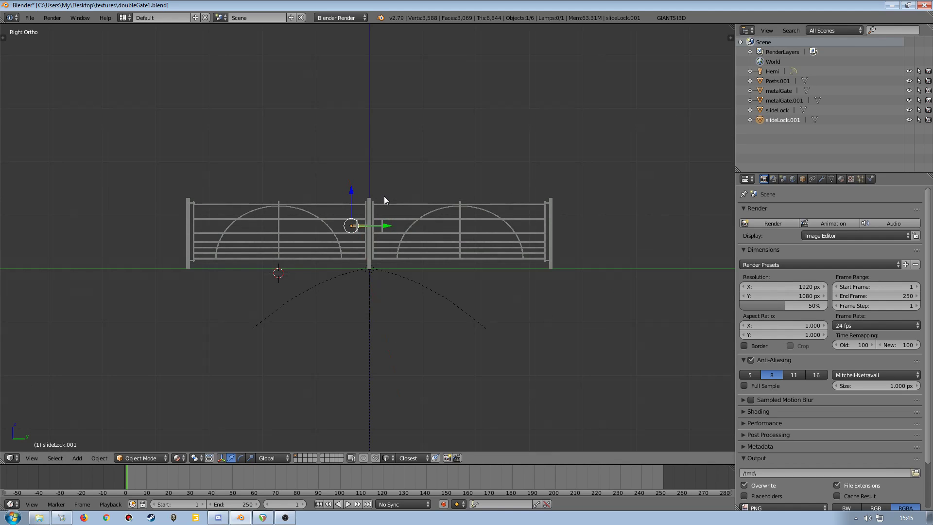
{"action": "scroll", "coordinate": [384, 199], "scroll_direction": "up", "scroll_amount": 3}
{"action": "scroll", "coordinate": [384, 200], "scroll_direction": "down", "scroll_amount": 1}
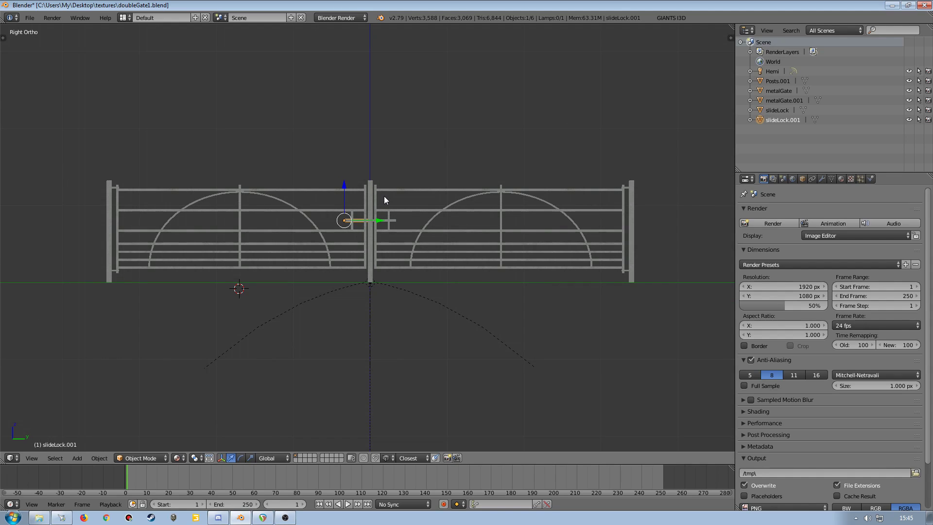
{"action": "key", "text": "ctrl+KP_3"}
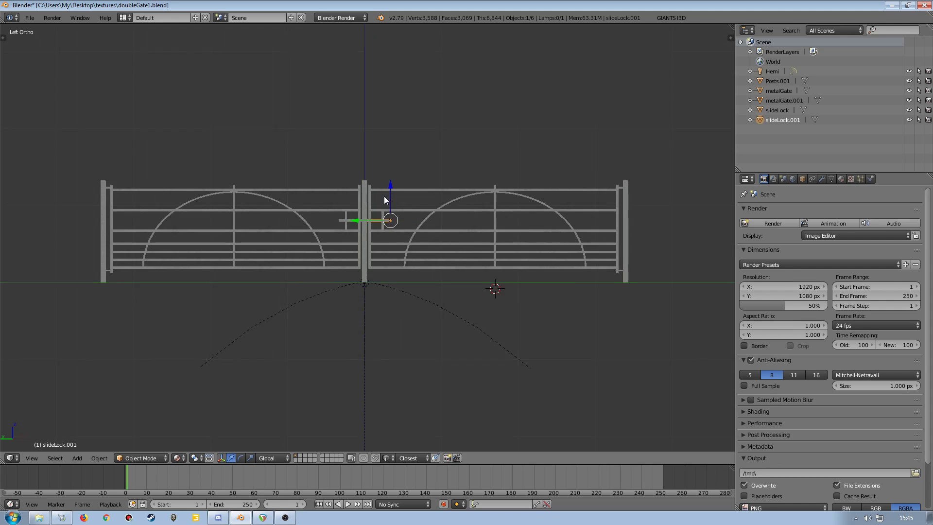
{"action": "key", "text": "KP_3"}
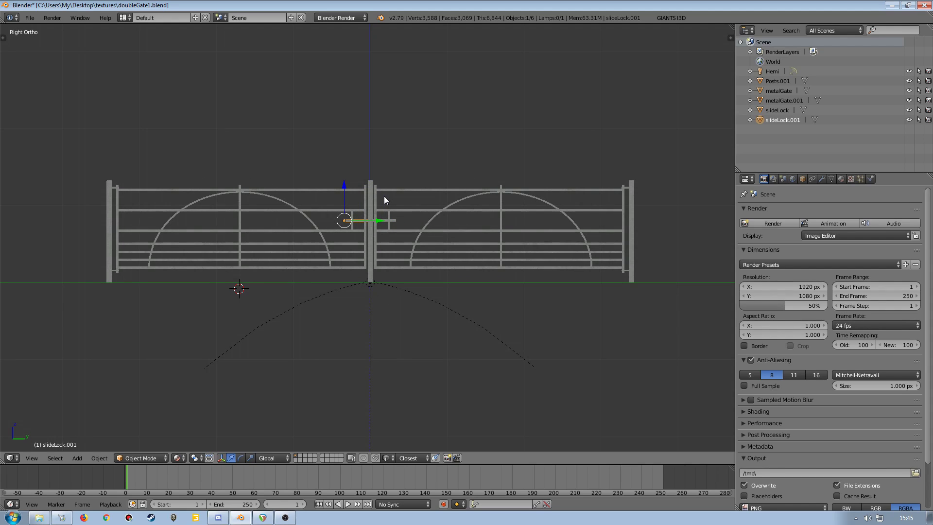
{"action": "key", "text": "KP_1"}
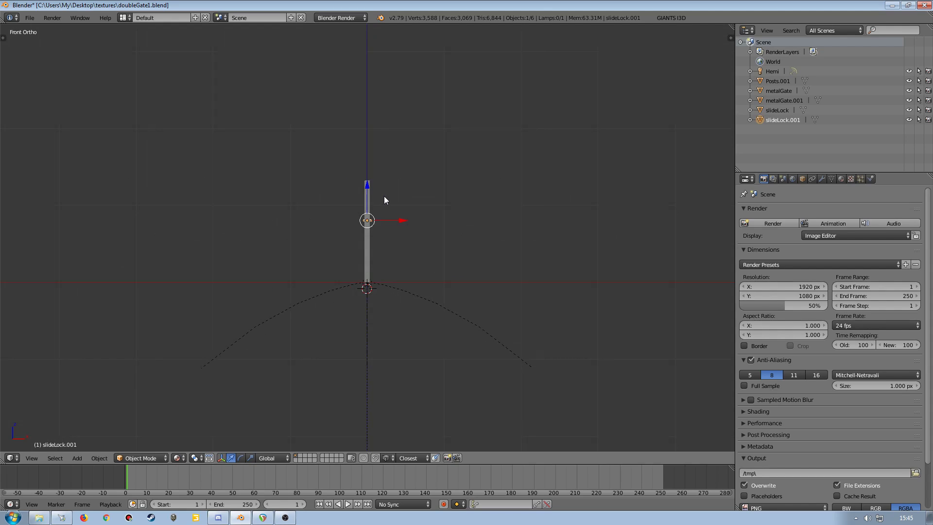
{"action": "key", "text": "KP_3"}
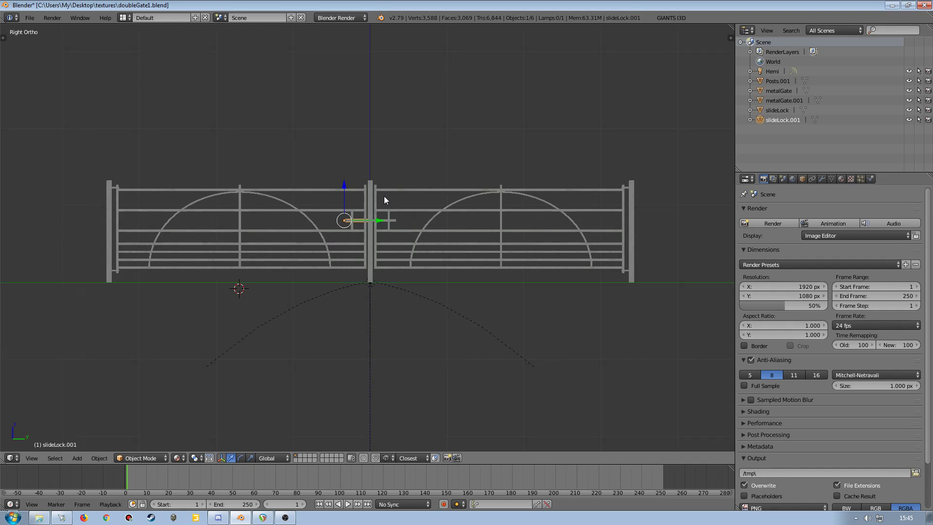
{"action": "key", "text": "ctrl+KP_3"}
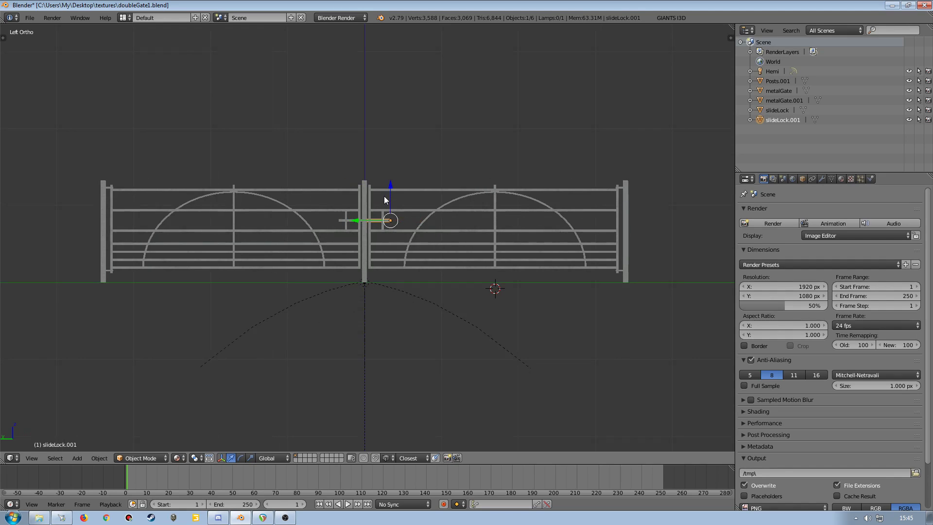
{"action": "key", "text": "KP_1"}
{"action": "key", "text": "KP_3"}
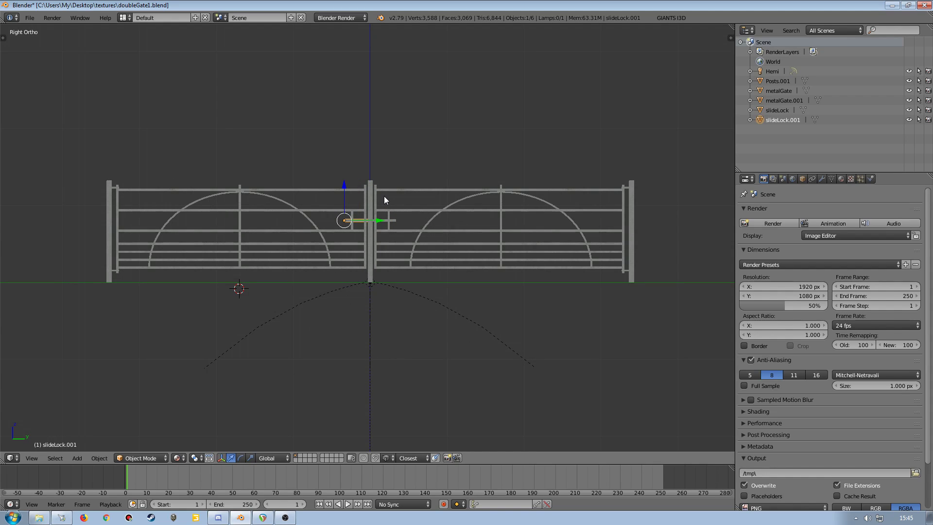
{"action": "key", "text": "ctrl+KP_3"}
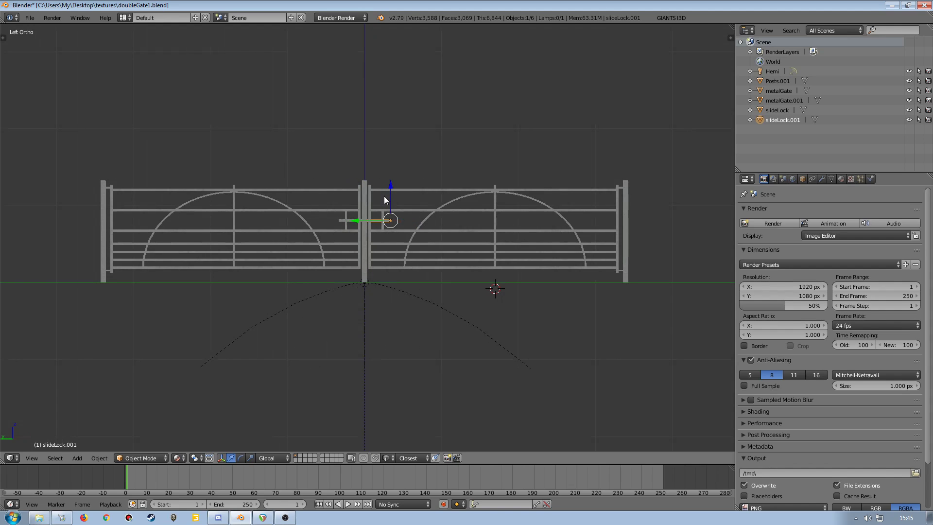
{"action": "key", "text": "KP_7"}
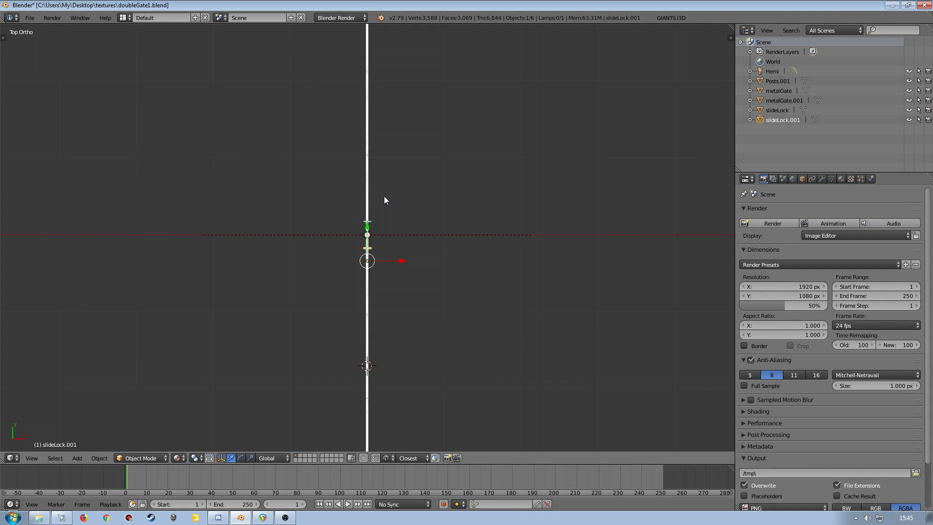
{"action": "key", "text": "KP_1"}
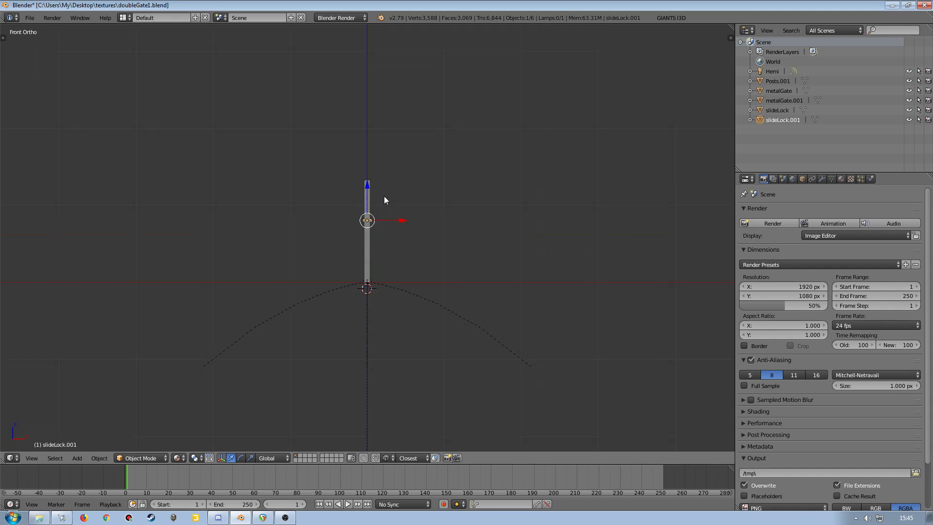
{"action": "key", "text": "KP_3"}
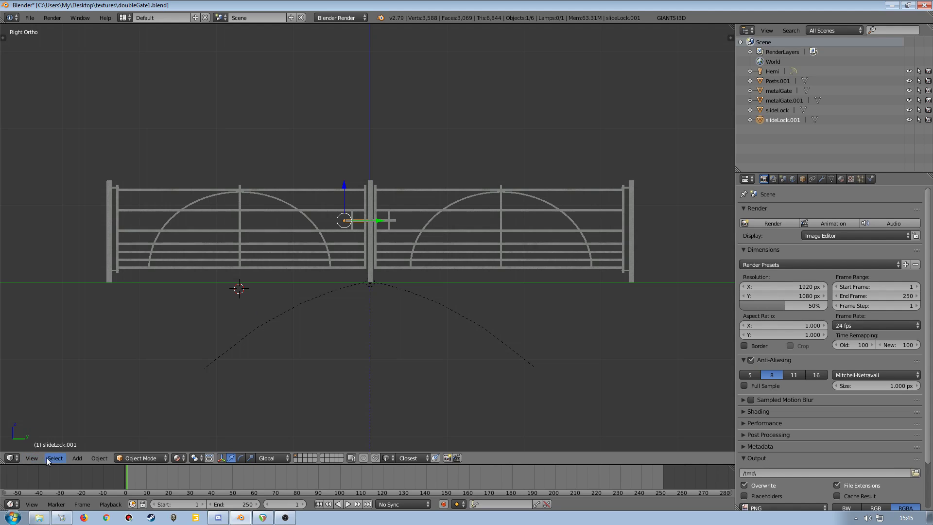
Look up the standard view commands and view the gate from the left, right and back.
{"action": "left_click", "coordinate": [33, 457]}
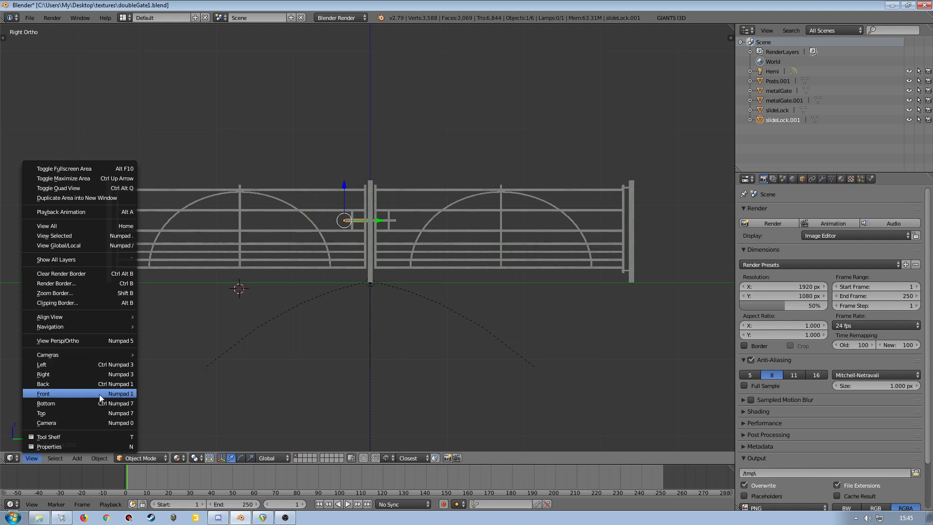
{"action": "left_click", "coordinate": [50, 364]}
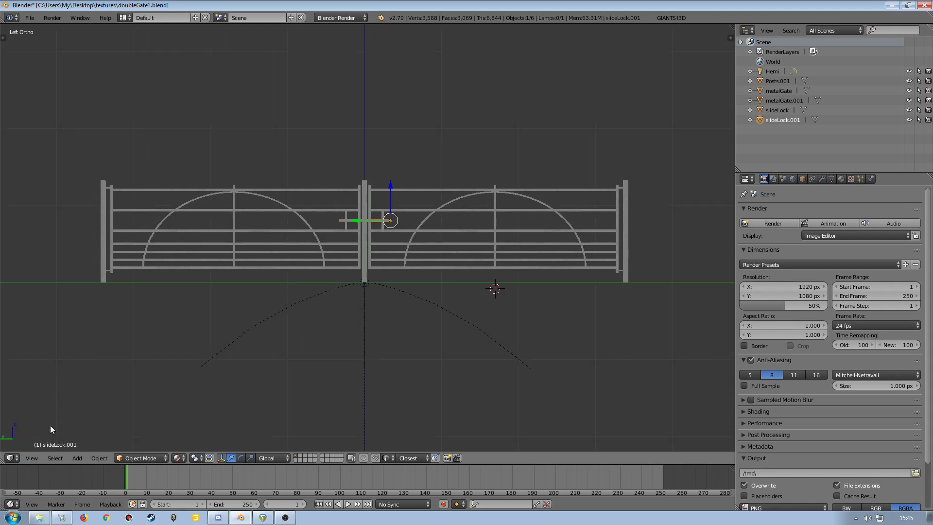
{"action": "left_click", "coordinate": [32, 458]}
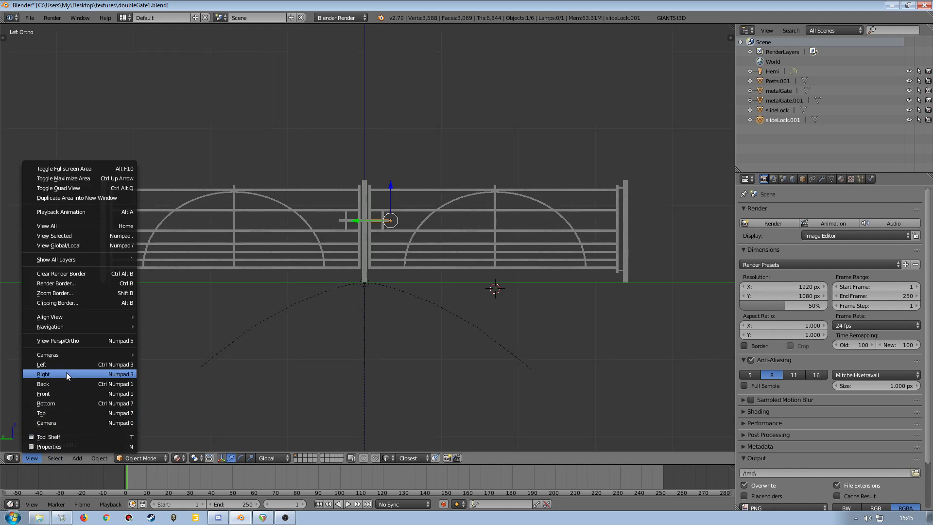
{"action": "left_click", "coordinate": [66, 372]}
{"action": "left_click", "coordinate": [32, 457]}
{"action": "left_click", "coordinate": [56, 382]}
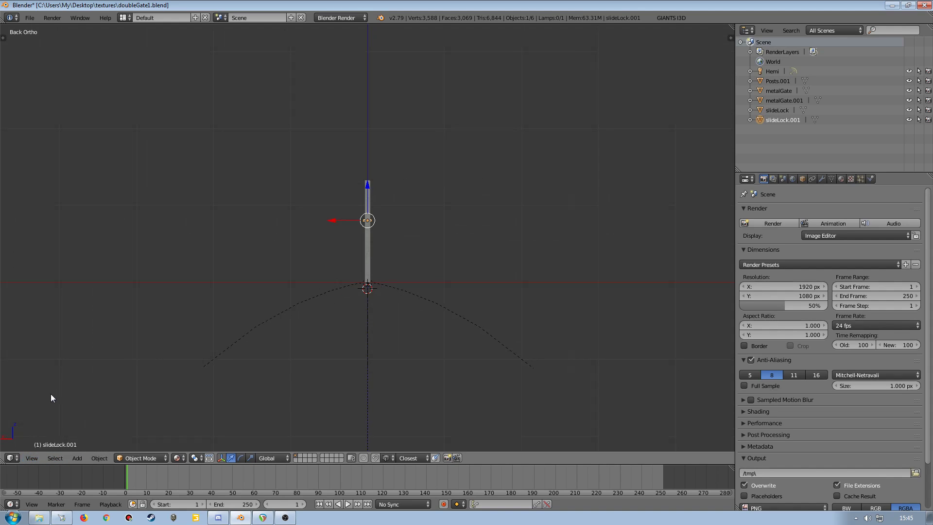
Inspect the gate in the front, left and right orthographic views, ending on the right view.
{"action": "left_click", "coordinate": [27, 458]}
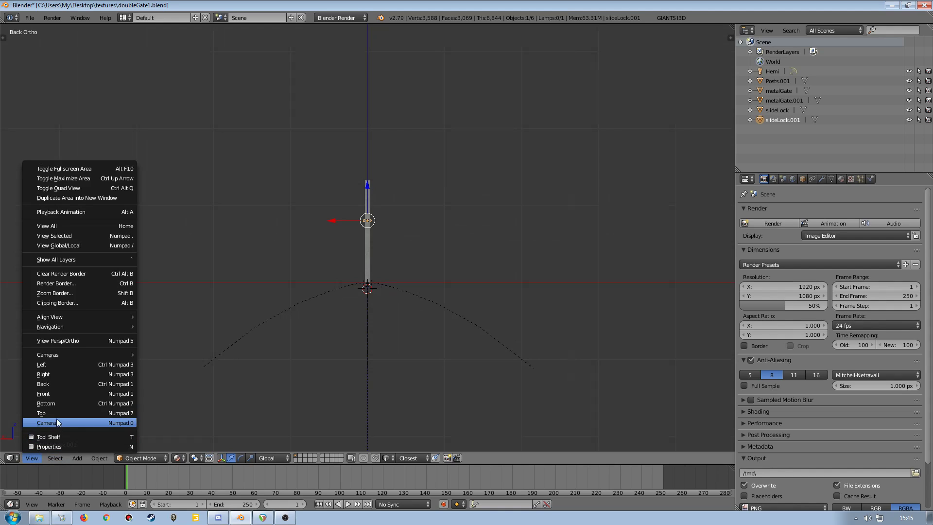
{"action": "left_click", "coordinate": [60, 397]}
{"action": "left_click", "coordinate": [32, 457]}
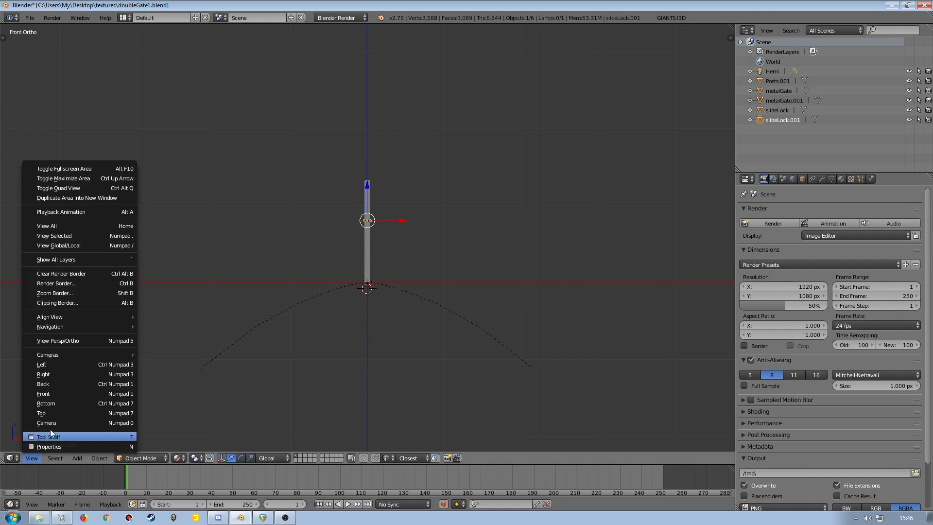
{"action": "left_click", "coordinate": [62, 365]}
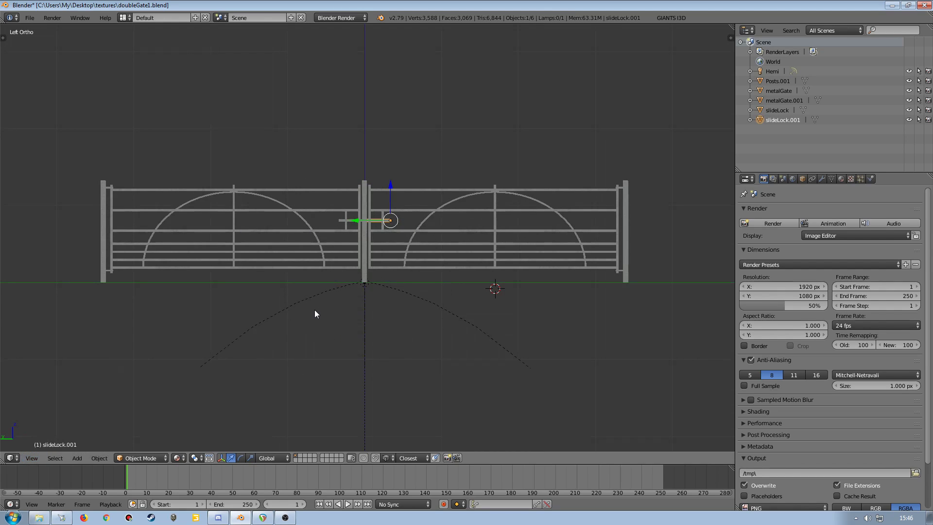
{"action": "key", "text": "KP_3"}
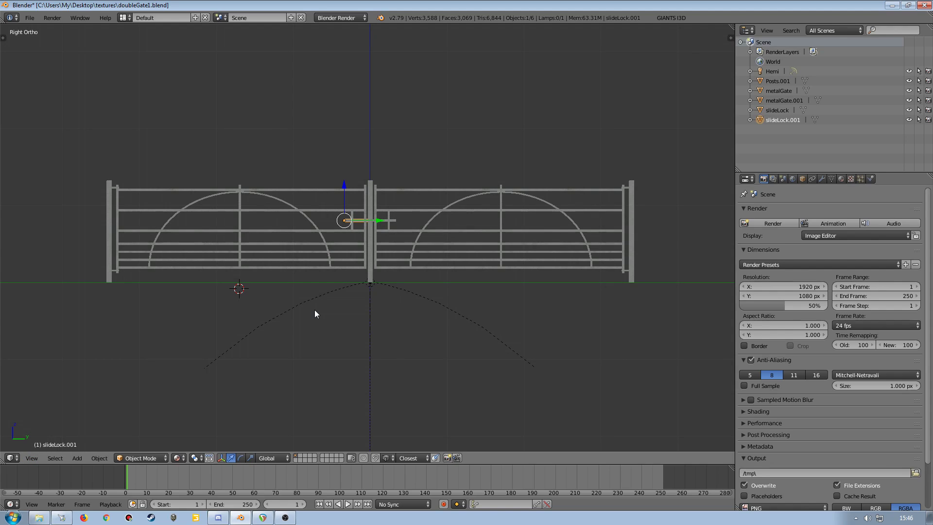
Rename the slideLock.001 object as slideLock_left.
{"action": "key", "text": "a"}
{"action": "right_click", "coordinate": [357, 222]}
{"action": "double_click", "coordinate": [780, 118]}
{"action": "key", "text": "End"}
{"action": "key", "text": "BackSpace"}
{"action": "key", "text": "BackSpace"}
{"action": "key", "text": "BackSpace"}
{"action": "key", "text": "BackSpace"}
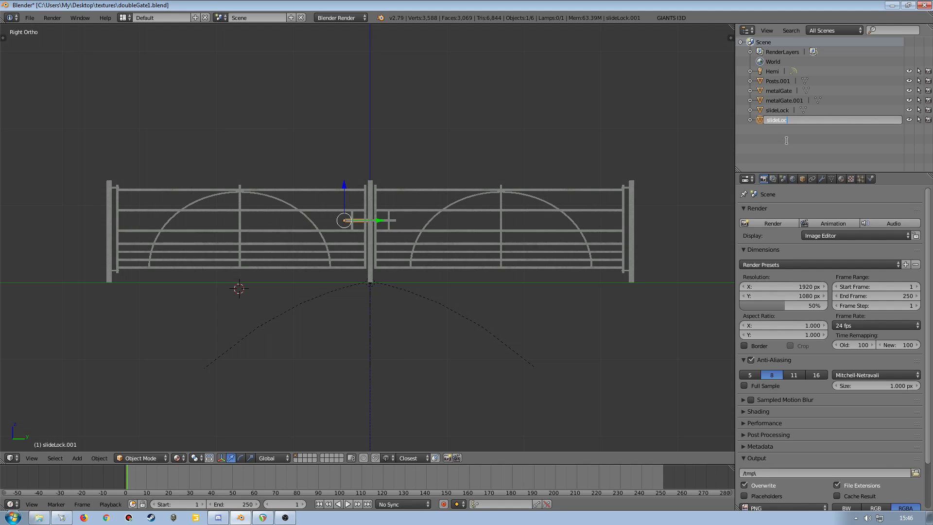
{"action": "type", "text": "k_ left"}
{"action": "key", "text": "Return"}
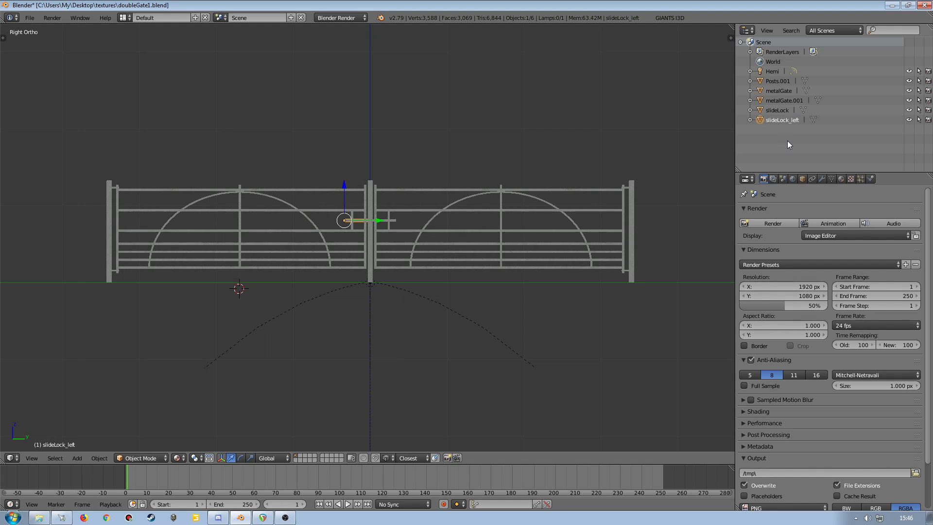
Rename the other slide lock, slideLock, as slideLock_right.
{"action": "right_click", "coordinate": [392, 221]}
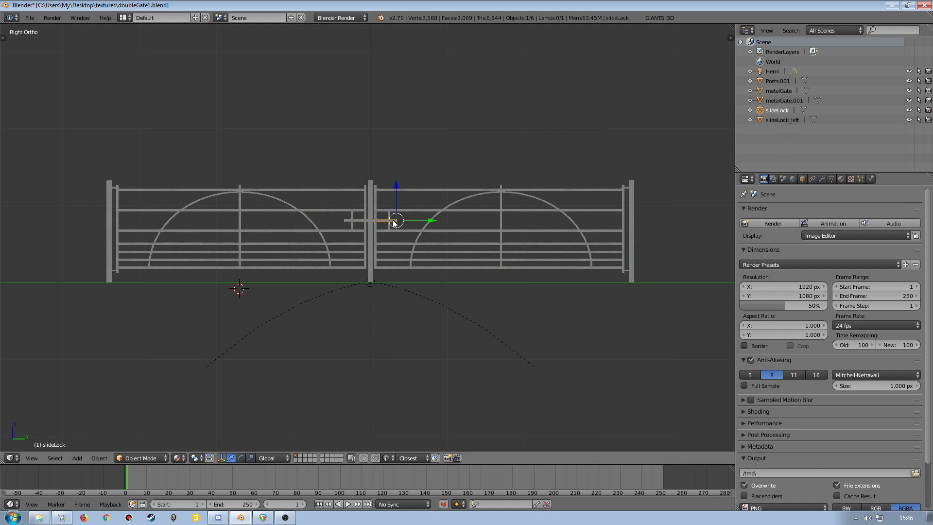
{"action": "double_click", "coordinate": [770, 111]}
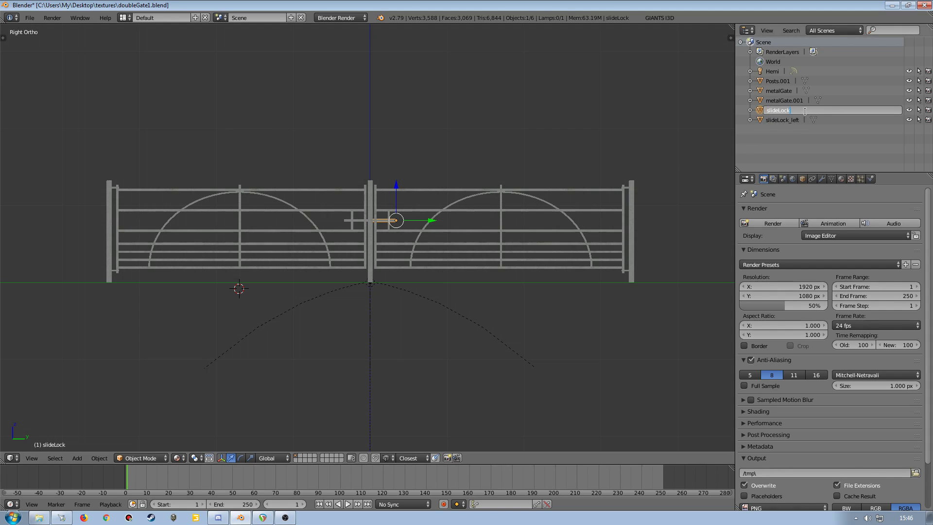
{"action": "type", "text": "_right"}
{"action": "key", "text": "Return"}
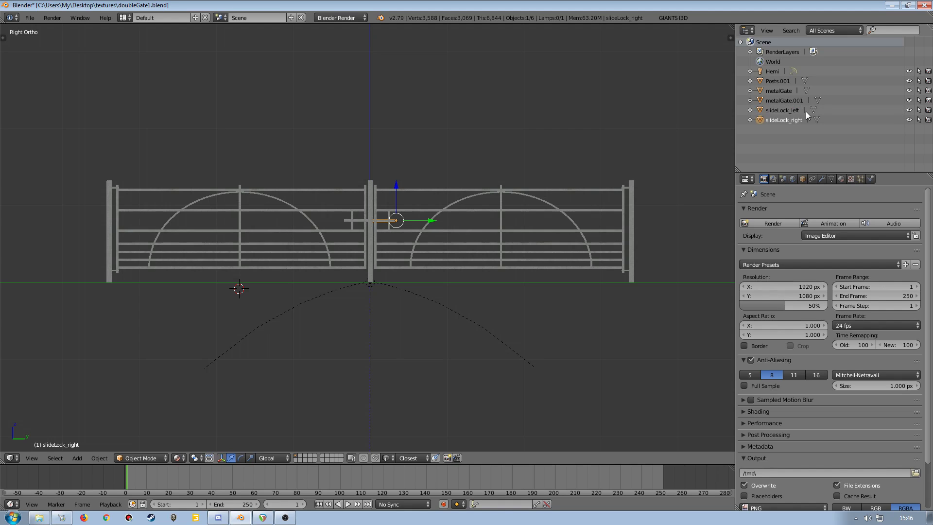
Rename the gate leaf metalGate.001 as metalGate_left.
{"action": "right_click", "coordinate": [311, 255]}
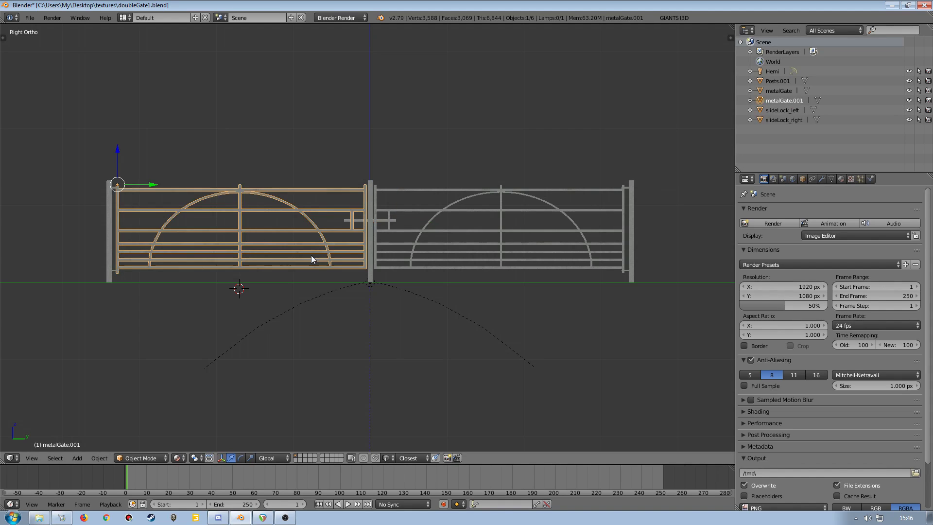
{"action": "double_click", "coordinate": [781, 100]}
{"action": "key", "text": "End"}
{"action": "key", "text": "BackSpace"}
{"action": "key", "text": "BackSpace"}
{"action": "key", "text": "BackSpace"}
{"action": "key", "text": "BackSpace"}
{"action": "type", "text": "_left"}
{"action": "key", "text": "Return"}
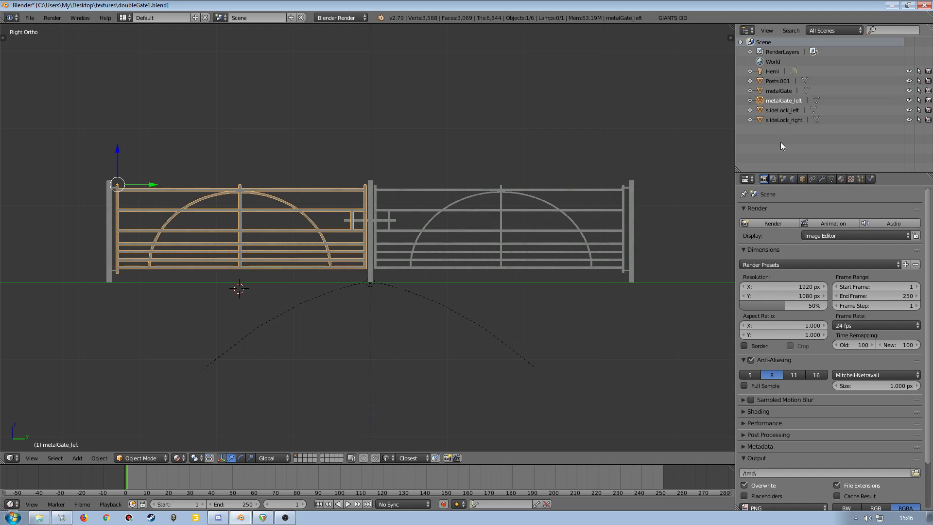
Rename the other gate leaf, metalGate, as metalGate_right.
{"action": "right_click", "coordinate": [538, 211]}
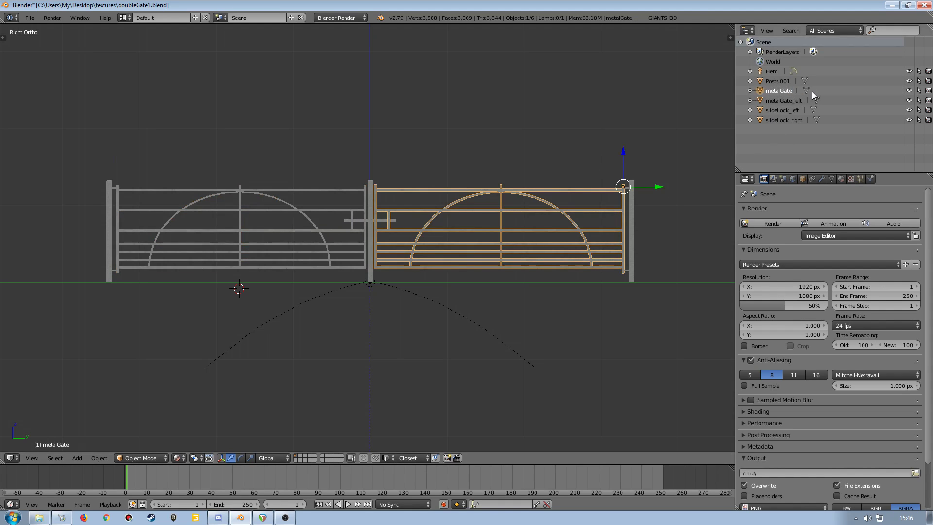
{"action": "double_click", "coordinate": [773, 91]}
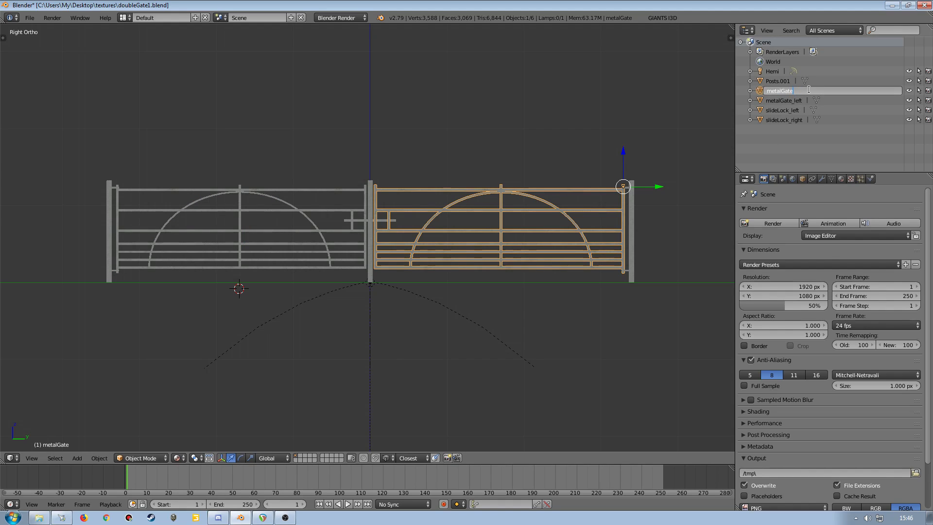
{"action": "type", "text": "_right"}
{"action": "key", "text": "Return"}
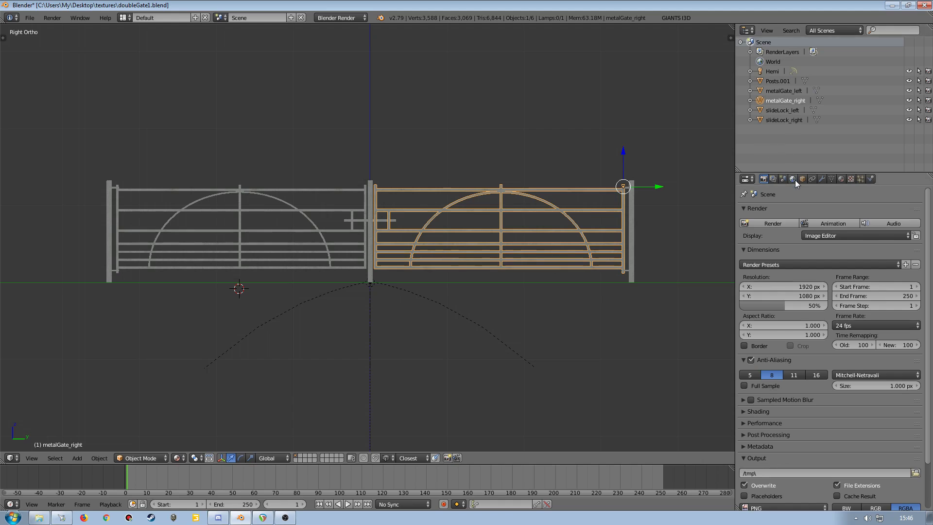
Rename the Posts.001 object as Posts.
{"action": "left_click", "coordinate": [776, 81]}
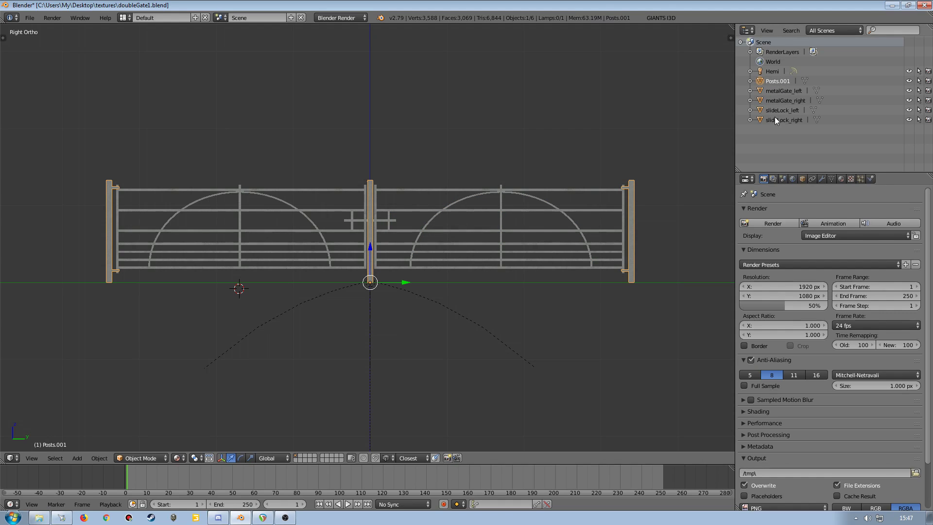
{"action": "double_click", "coordinate": [777, 82]}
{"action": "key", "text": "End"}
{"action": "key", "text": "BackSpace"}
{"action": "key", "text": "BackSpace"}
{"action": "key", "text": "BackSpace"}
{"action": "key", "text": "BackSpace"}
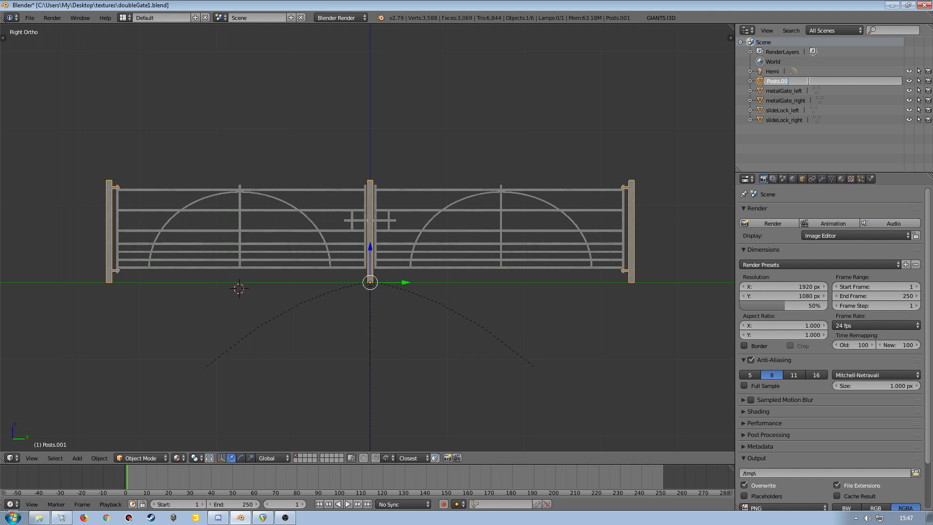
{"action": "key", "text": "Return"}
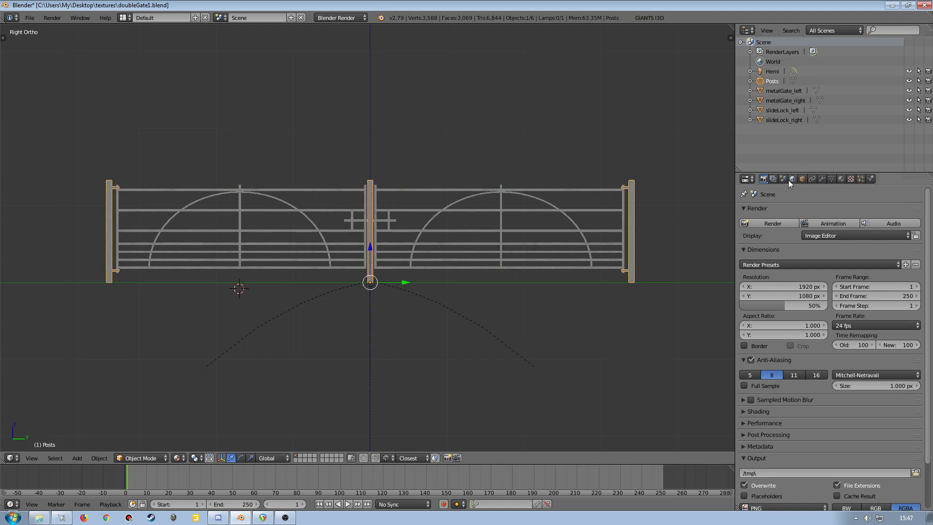
{"action": "left_click", "coordinate": [778, 110]}
{"action": "left_click", "coordinate": [779, 91]}
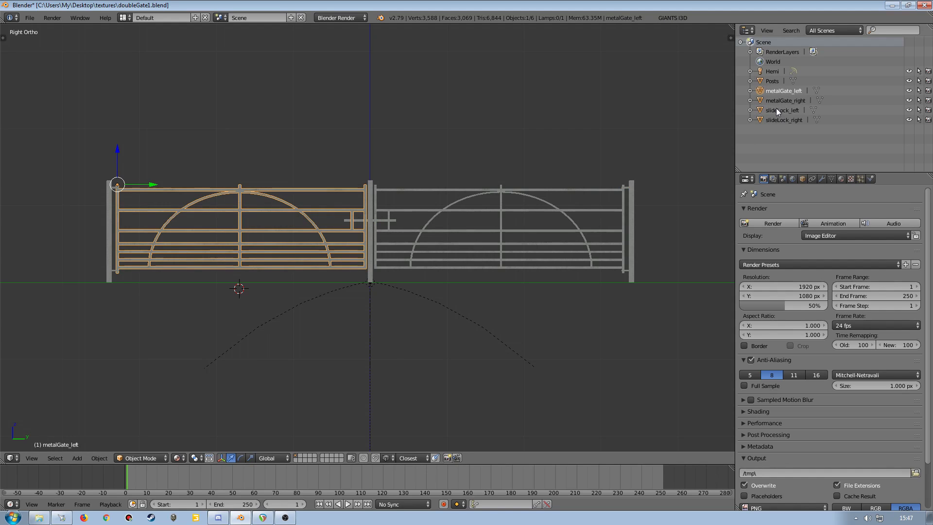
{"action": "left_click", "coordinate": [777, 110]}
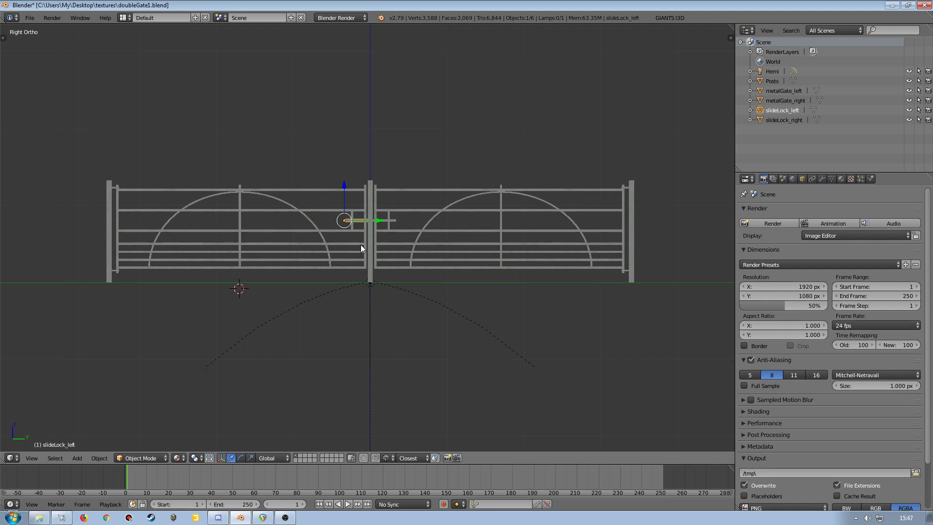
{"action": "right_click", "coordinate": [292, 255]}
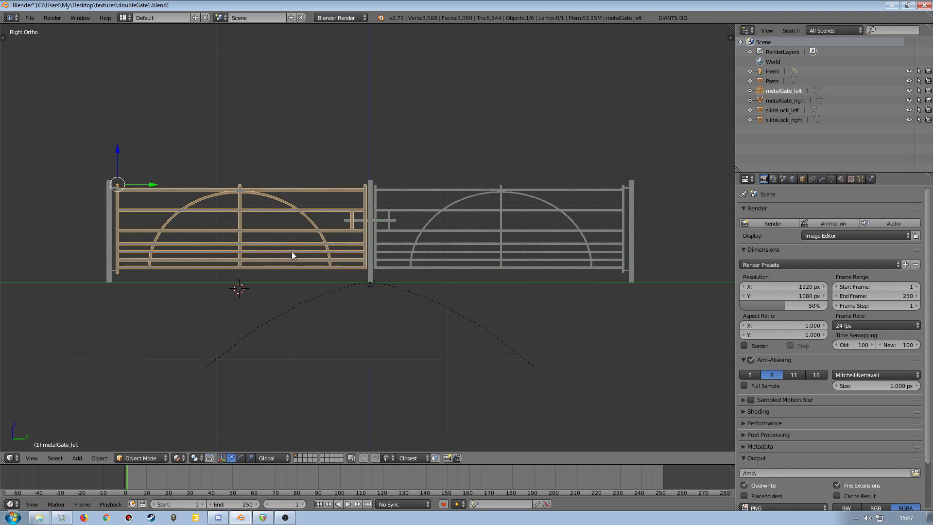
{"action": "right_click", "coordinate": [357, 222], "text": "shift"}
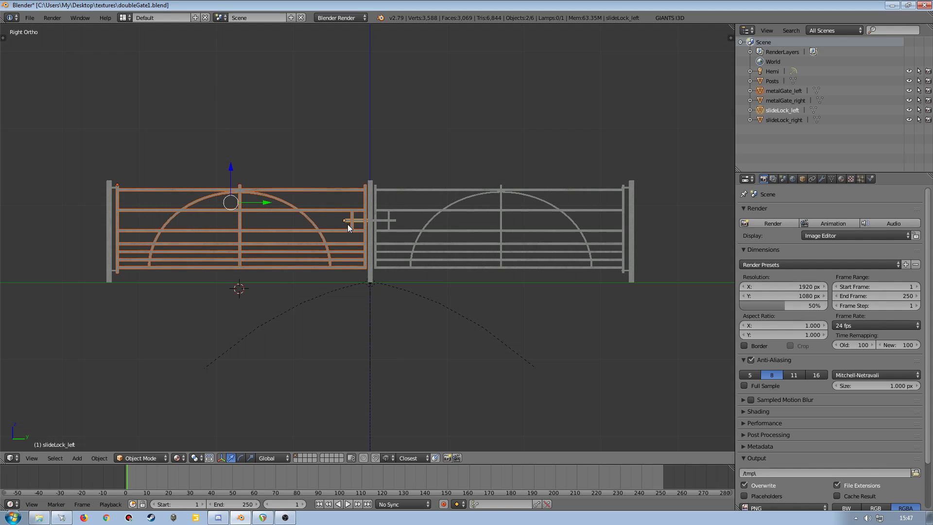
{"action": "right_click", "coordinate": [319, 250]}
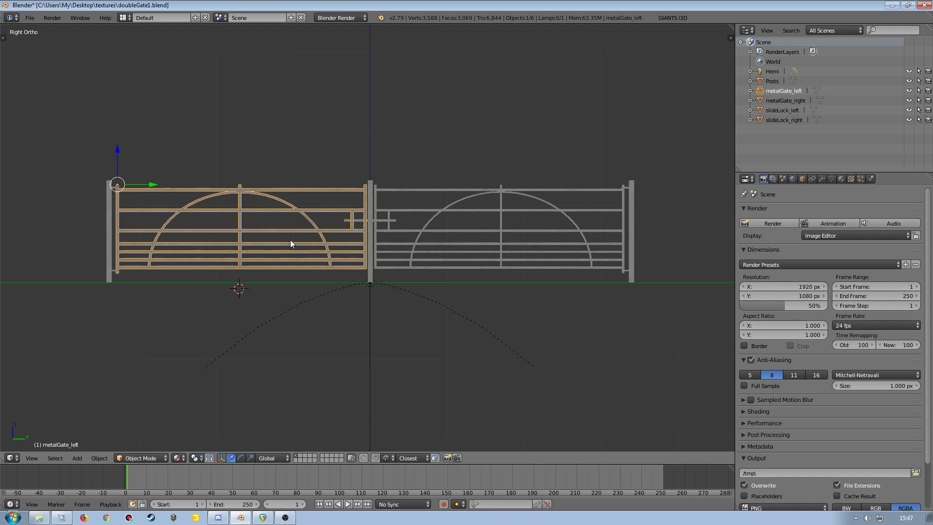
Parent slideLock_left to metalGate_left using Object (Keep Transform), with the gate leaf as the active object.
{"action": "left_click", "coordinate": [780, 111]}
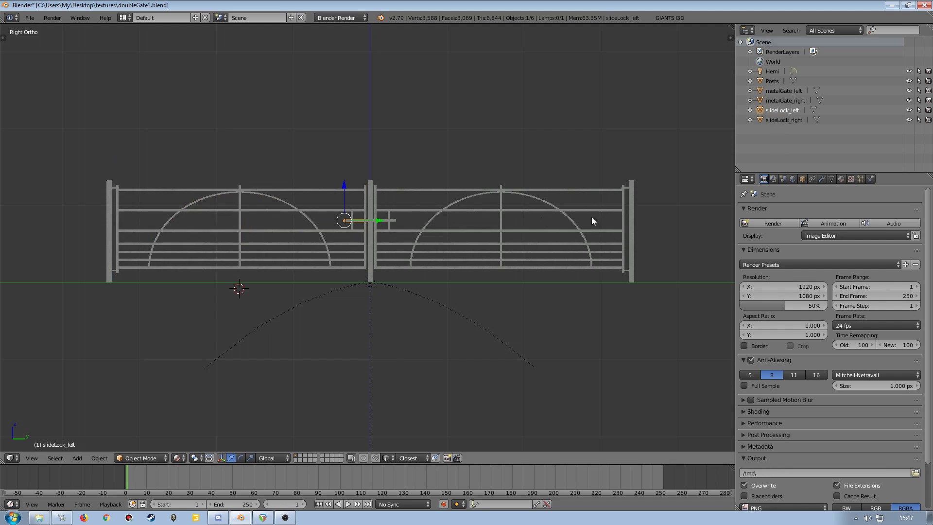
{"action": "left_click", "coordinate": [777, 91], "text": "ctrl"}
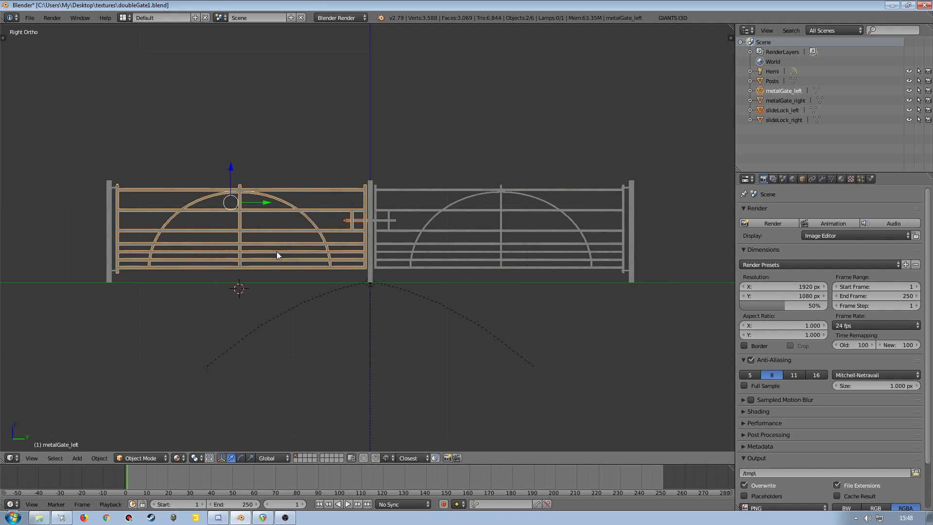
{"action": "key", "text": "ctrl+p"}
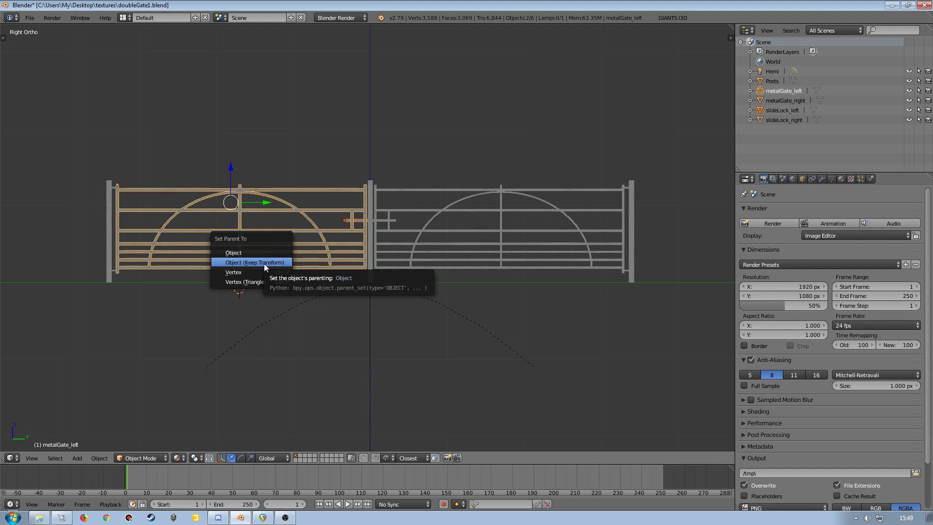
{"action": "left_click", "coordinate": [264, 264]}
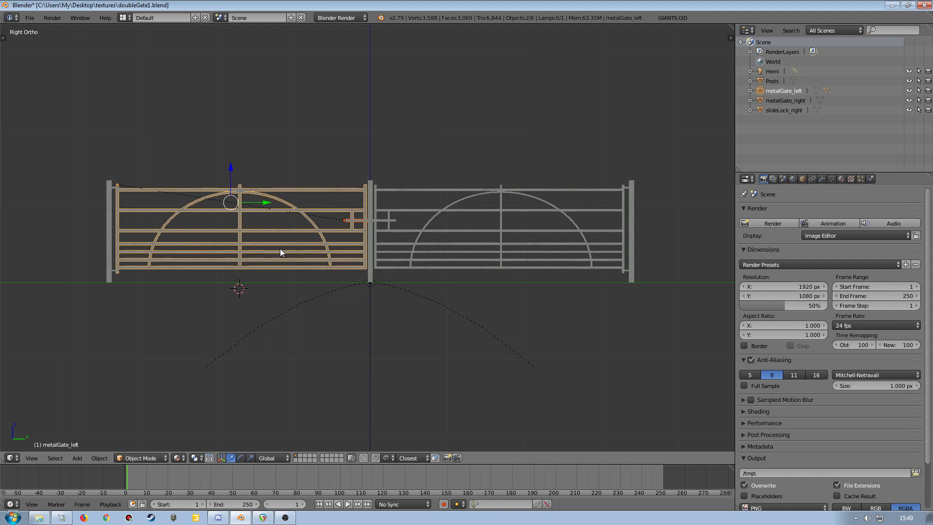
Try sliding slideLock_left along the Y axis to test that it moves independently of its parent gate leaf.
{"action": "key", "text": "a"}
{"action": "right_click", "coordinate": [239, 256]}
{"action": "right_click", "coordinate": [350, 222]}
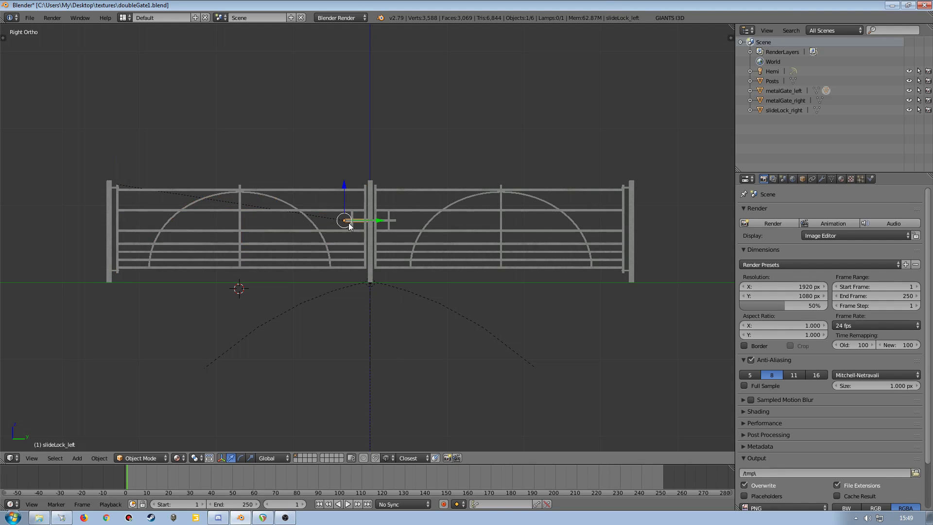
{"action": "scroll", "coordinate": [351, 225], "scroll_direction": "up", "scroll_amount": 8}
{"action": "mouse_move", "coordinate": [304, 167]}
{"action": "left_mouse_down"}
{"action": "mouse_move", "coordinate": [263, 163]}
{"action": "mouse_move", "coordinate": [314, 165]}
{"action": "mouse_move", "coordinate": [290, 165]}
{"action": "left_mouse_up"}
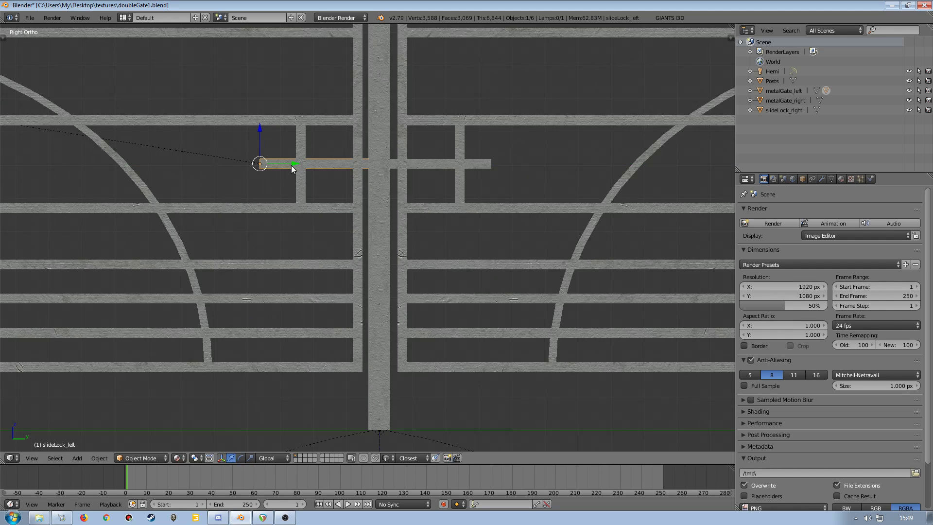
{"action": "scroll", "coordinate": [281, 196], "scroll_direction": "down", "scroll_amount": 7}
Try rotating metalGate_left about the global Z axis to test that its slide lock follows, then cancel the rotation.
{"action": "right_click", "coordinate": [269, 218]}
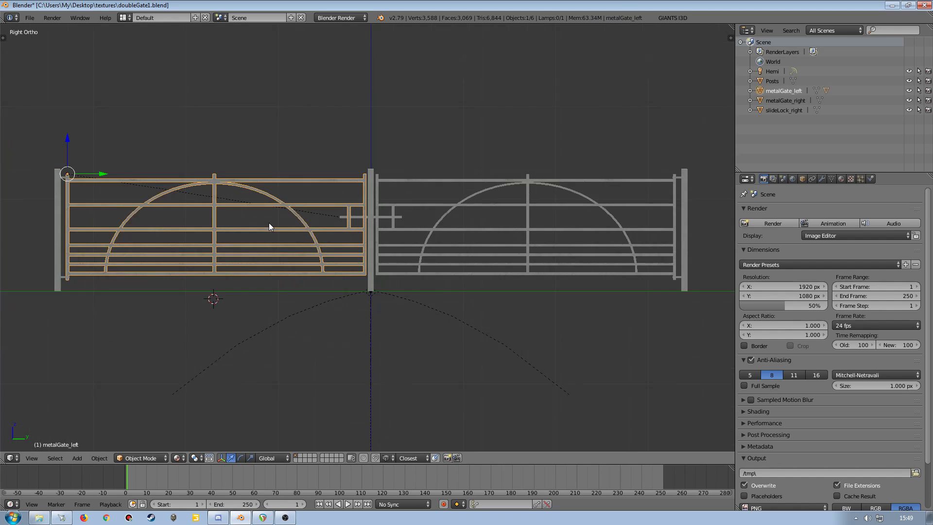
{"action": "scroll", "coordinate": [269, 226], "scroll_direction": "down", "scroll_amount": 2}
{"action": "key", "text": "r"}
{"action": "key", "text": "z"}
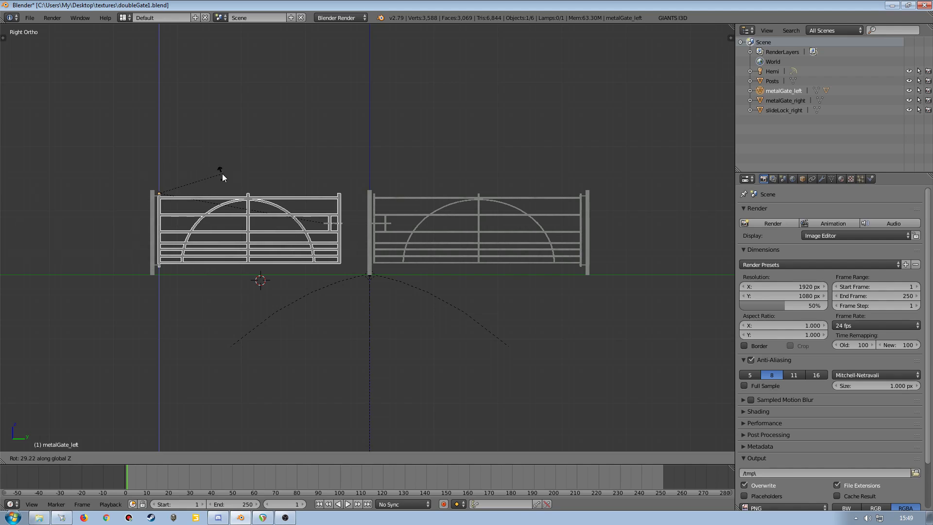
{"action": "key", "text": "Escape"}
Parent slideLock_right to metalGate_right using Object (Keep Transform) and deselect all objects.
{"action": "middle_click_drag", "start_coordinate": [269, 205], "coordinate": [288, 223]}
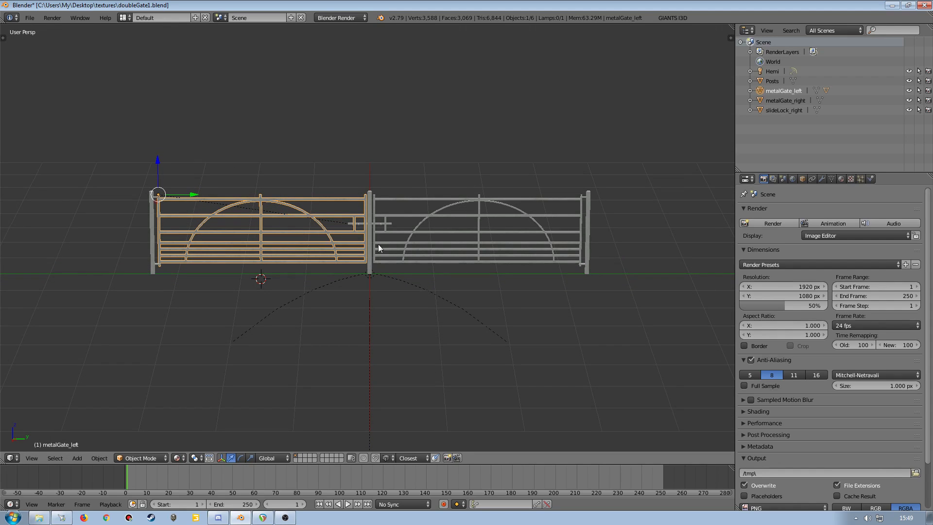
{"action": "scroll", "coordinate": [397, 243], "scroll_direction": "up", "scroll_amount": 4}
{"action": "right_click", "coordinate": [391, 212]}
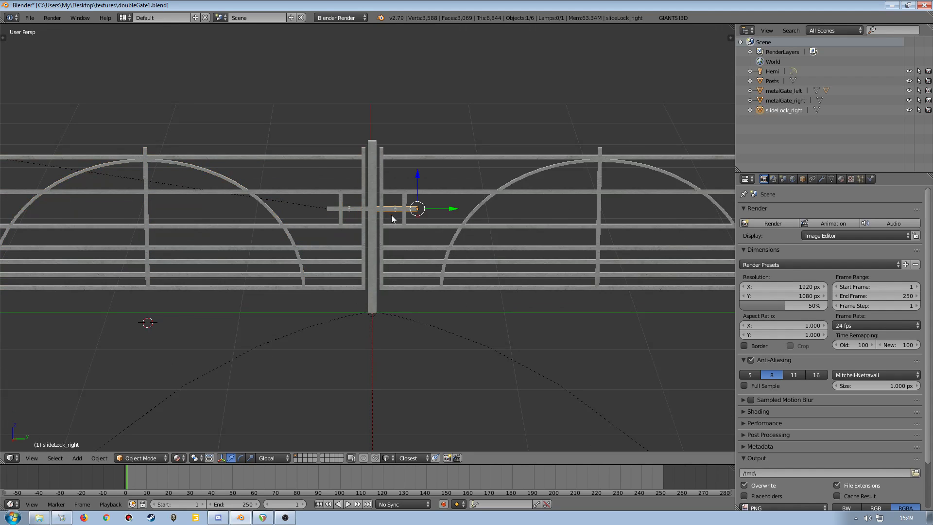
{"action": "right_click", "coordinate": [425, 262], "text": "shift"}
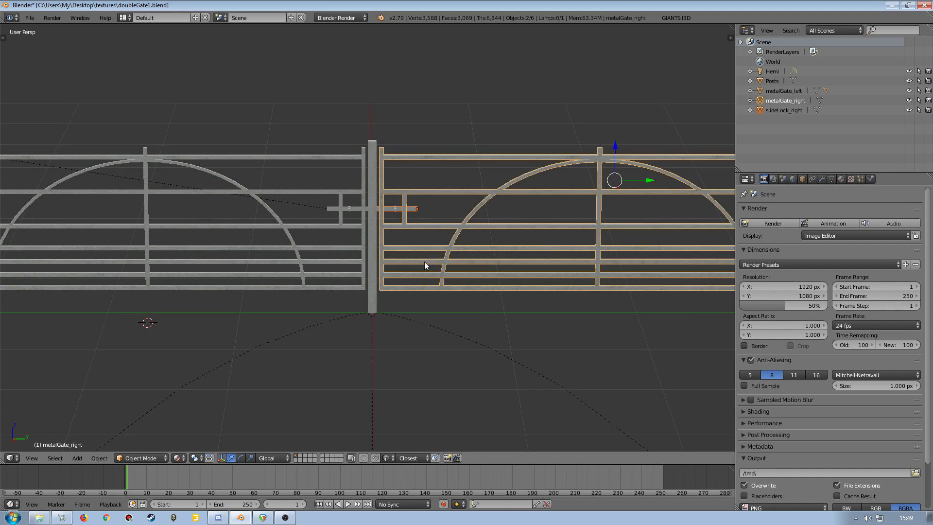
{"action": "key", "text": "ctrl+p"}
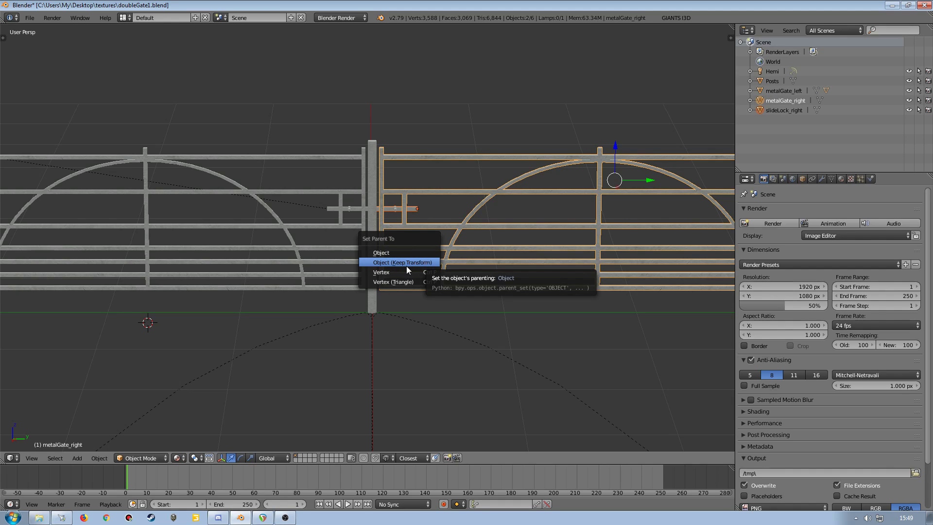
{"action": "left_click", "coordinate": [404, 263]}
{"action": "key", "text": "a"}
{"action": "scroll", "coordinate": [443, 219], "scroll_direction": "down", "scroll_amount": 5}
{"action": "scroll", "coordinate": [412, 244], "scroll_direction": "up", "scroll_amount": 3}
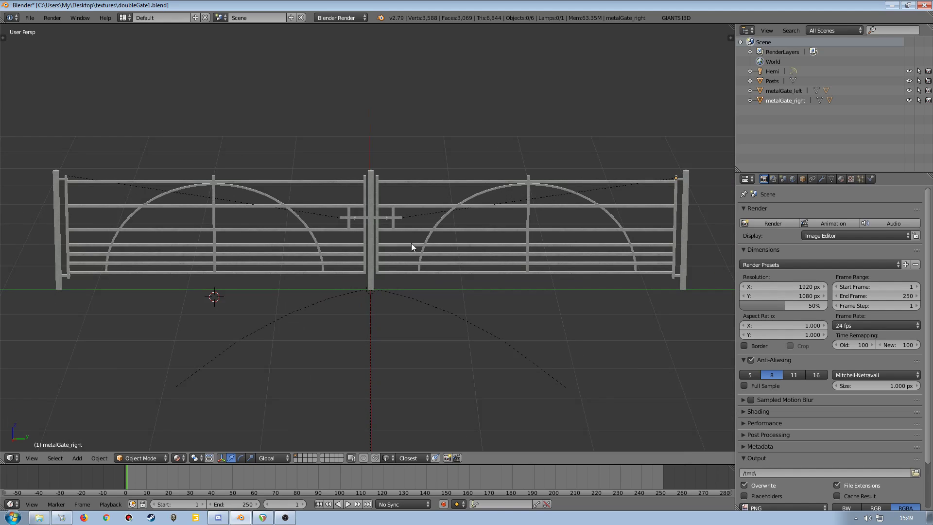
Expand metalGate_left and metalGate_right in the scene hierarchy to check the slide lock nested under each, and collapse them again.
{"action": "left_click", "coordinate": [750, 91]}
{"action": "left_click", "coordinate": [780, 100]}
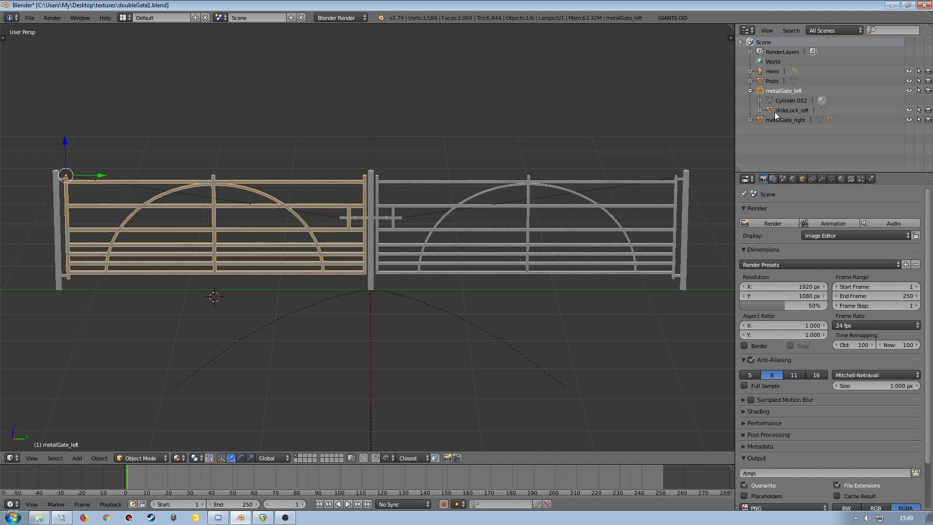
{"action": "left_click", "coordinate": [775, 111]}
{"action": "left_click", "coordinate": [749, 120]}
{"action": "left_click", "coordinate": [780, 121]}
{"action": "left_click", "coordinate": [780, 139]}
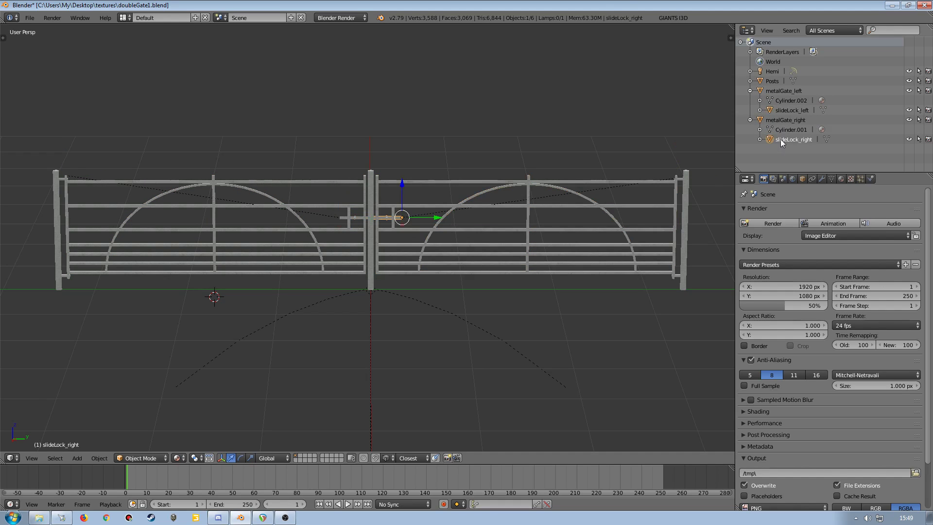
{"action": "left_click", "coordinate": [750, 119]}
{"action": "left_click", "coordinate": [750, 90]}
{"action": "key", "text": "a"}
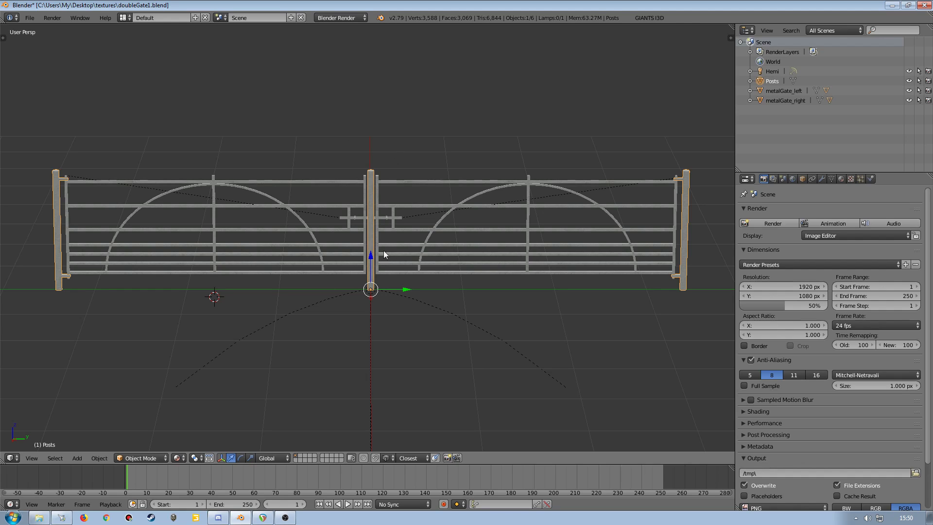
Examine the two gate leaves and the transform values of slideLock_left, ending with all objects deselected.
{"action": "right_click", "coordinate": [430, 230]}
{"action": "right_click", "coordinate": [289, 236]}
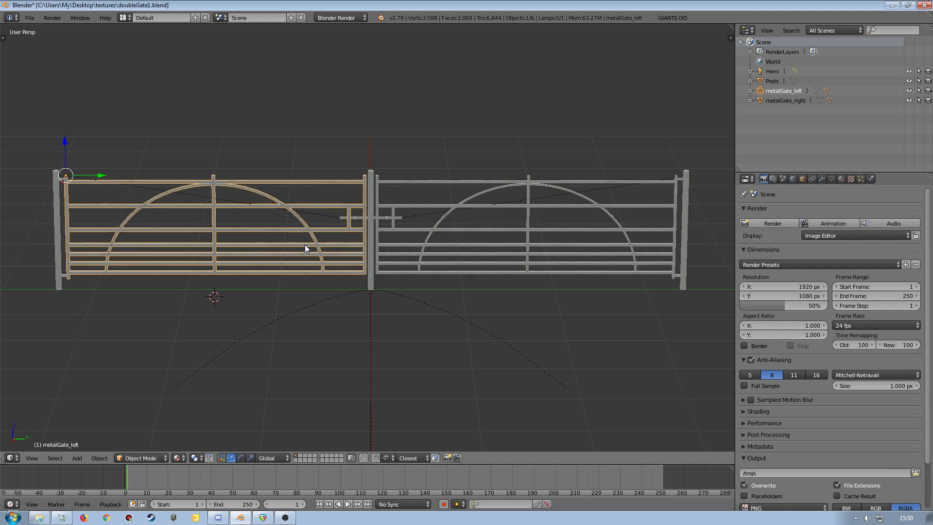
{"action": "key", "text": "a"}
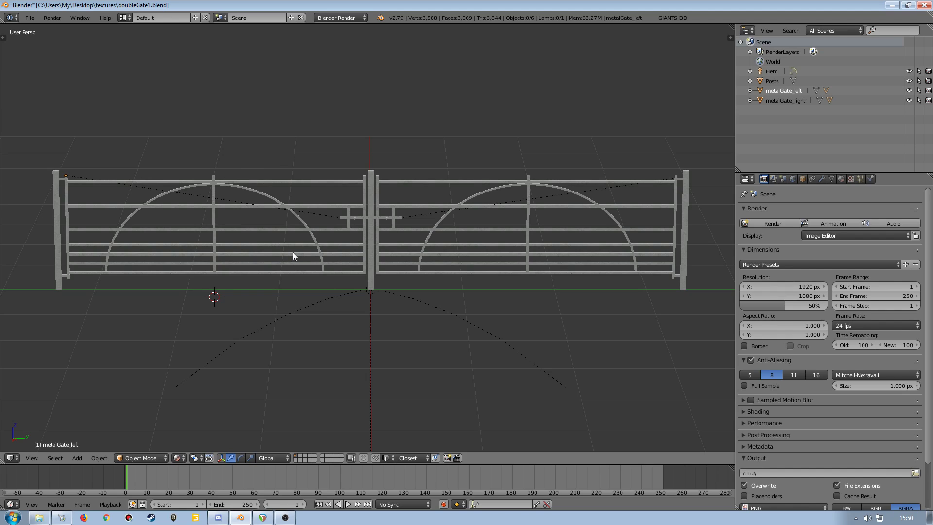
{"action": "scroll", "coordinate": [293, 252], "scroll_direction": "up", "scroll_amount": 4}
{"action": "right_click", "coordinate": [347, 196]}
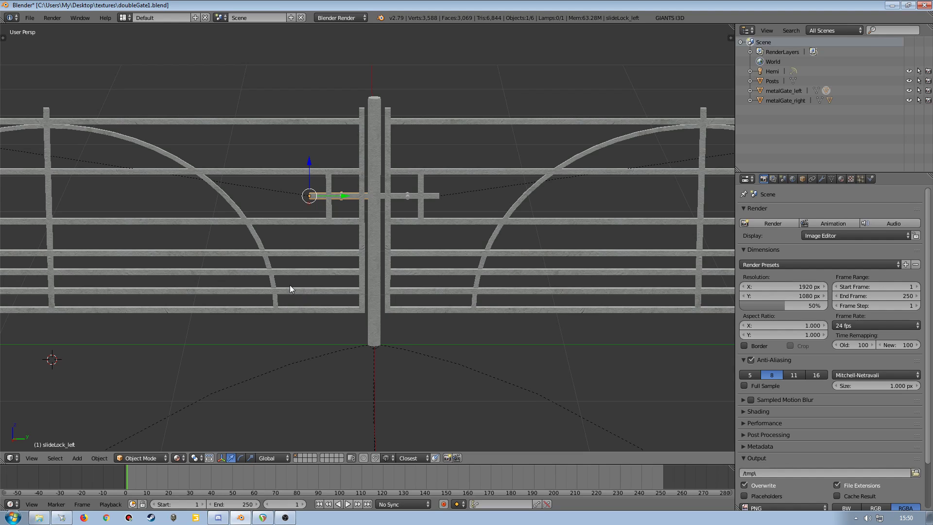
{"action": "key", "text": "n"}
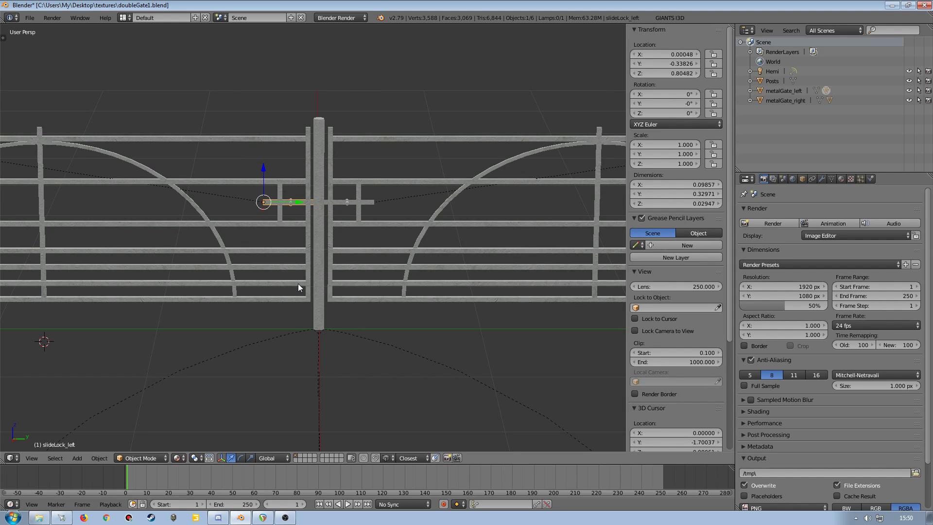
{"action": "left_click_drag", "start_coordinate": [627, 220], "coordinate": [634, 218]}
{"action": "key", "text": "a"}
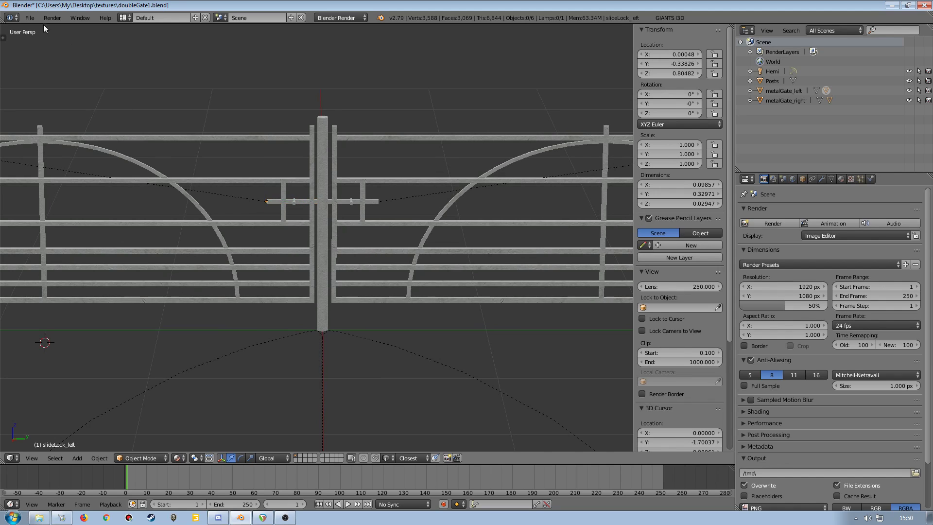
Save the scene as a new incremented file named doubleGate2.blend and hide the transform properties.
{"action": "left_click", "coordinate": [30, 18]}
{"action": "left_click", "coordinate": [34, 98]}
{"action": "key", "text": "KP_Add"}
{"action": "key", "text": "Return"}
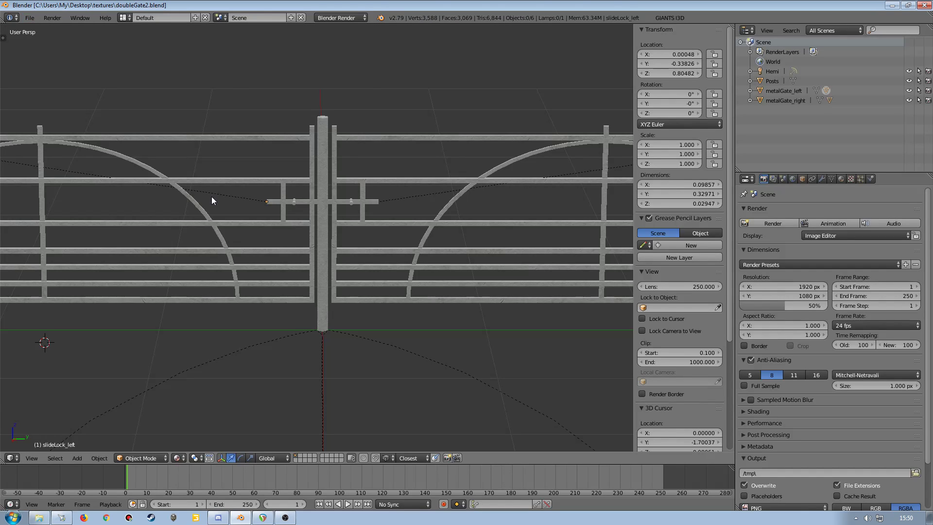
{"action": "key", "text": "n"}
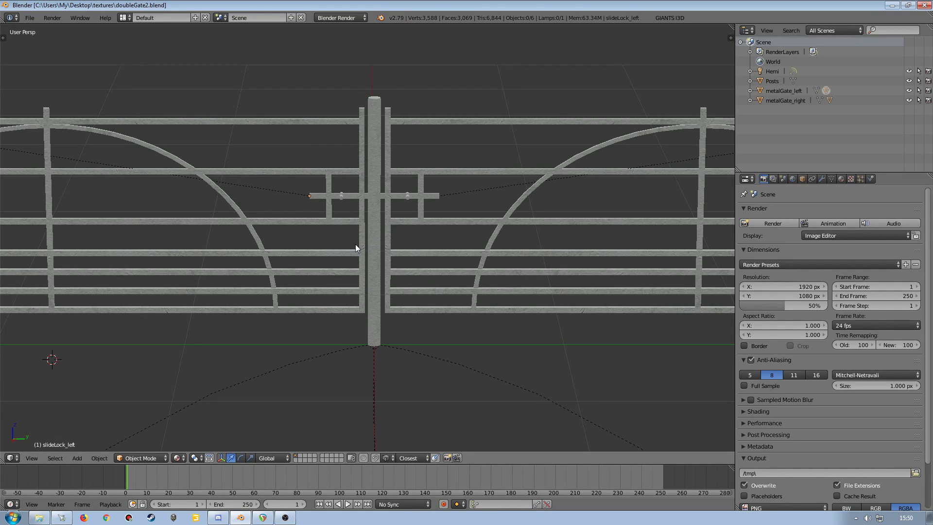
Select slideLock_left and show its transform properties.
{"action": "scroll", "coordinate": [355, 247], "scroll_direction": "down", "scroll_amount": 6}
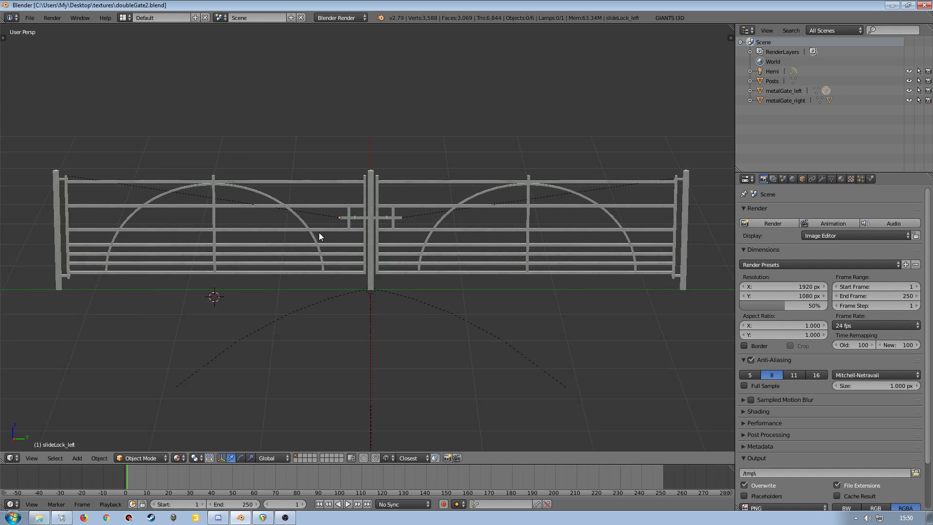
{"action": "scroll", "coordinate": [321, 233], "scroll_direction": "up", "scroll_amount": 2}
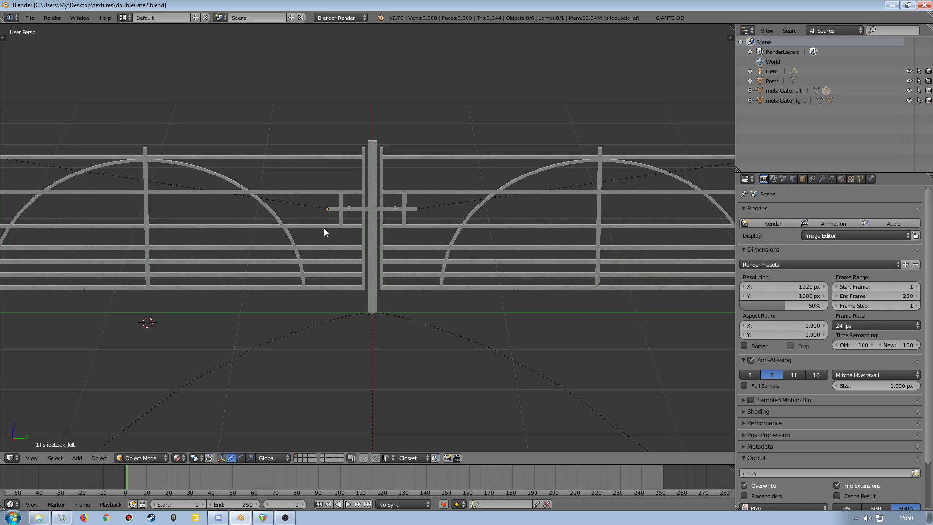
{"action": "right_click", "coordinate": [333, 209]}
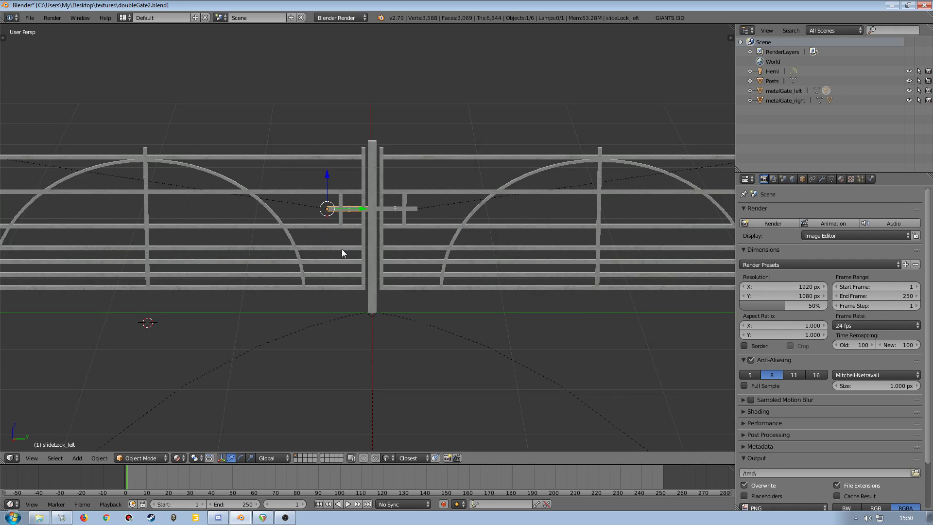
{"action": "key", "text": "n"}
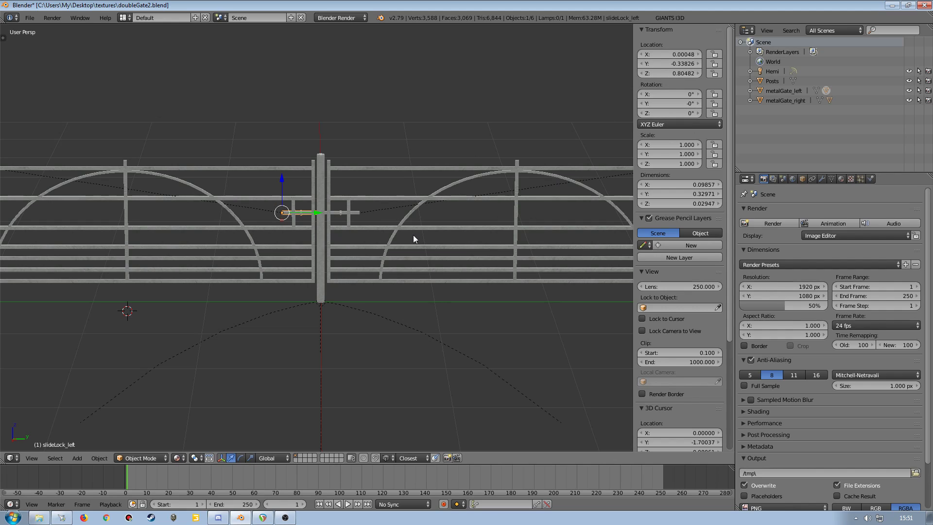
{"action": "scroll", "coordinate": [290, 231], "scroll_direction": "up", "scroll_amount": 5}
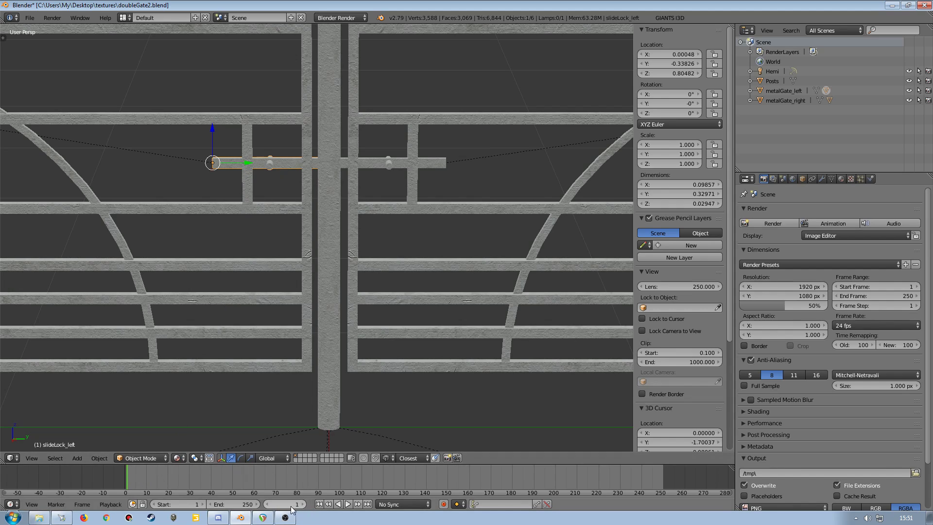
Move the timeline to frame 0 and set the scene's frame range to start at 0 and end at 60.
{"action": "key", "text": "Left"}
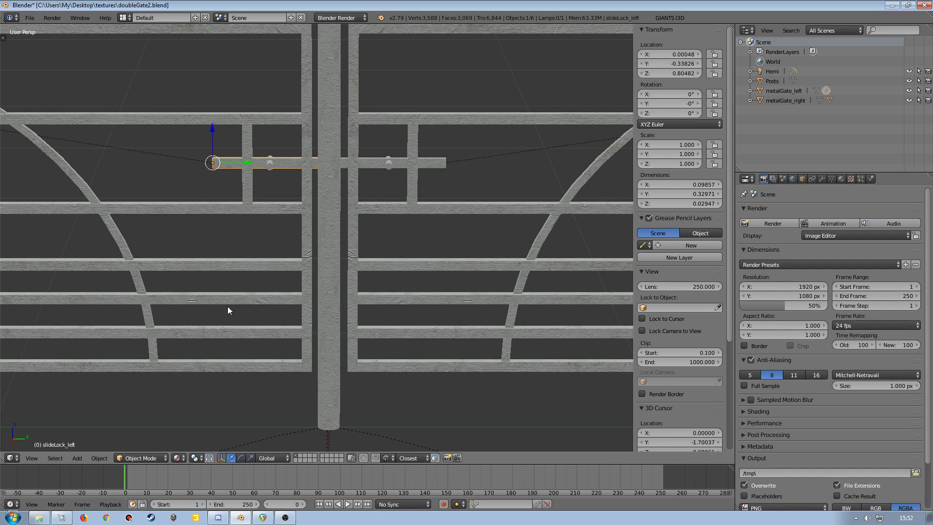
{"action": "left_click", "coordinate": [877, 286]}
{"action": "type", "text": "0"}
{"action": "key", "text": "Return"}
{"action": "left_click", "coordinate": [863, 297]}
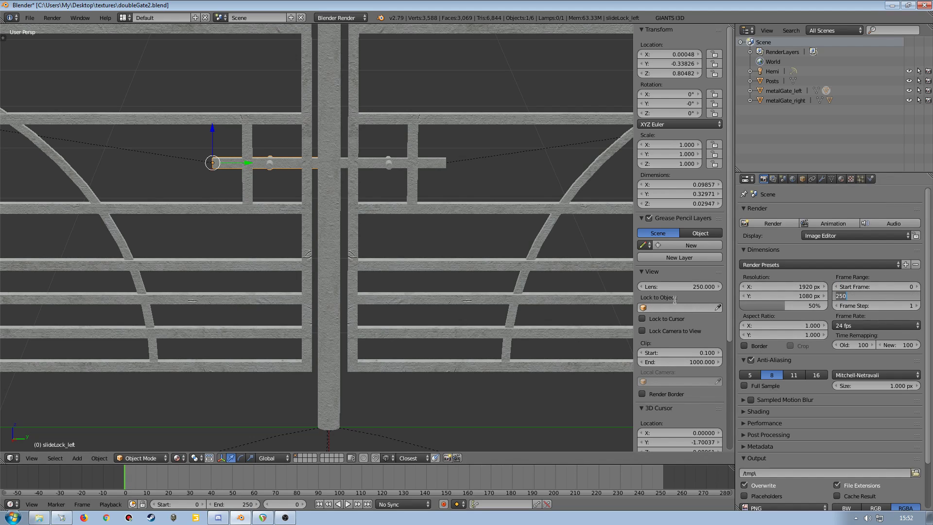
{"action": "type", "text": "60"}
{"action": "key", "text": "Return"}
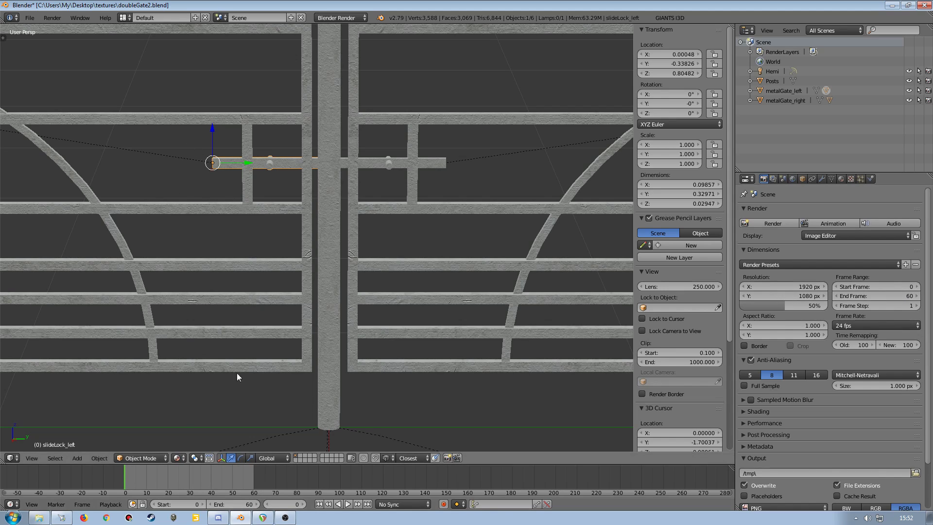
Insert a location keyframe for slideLock_left at frame 0.
{"action": "scroll", "coordinate": [248, 327], "scroll_direction": "down", "scroll_amount": 6}
{"action": "scroll", "coordinate": [249, 315], "scroll_direction": "up", "scroll_amount": 5}
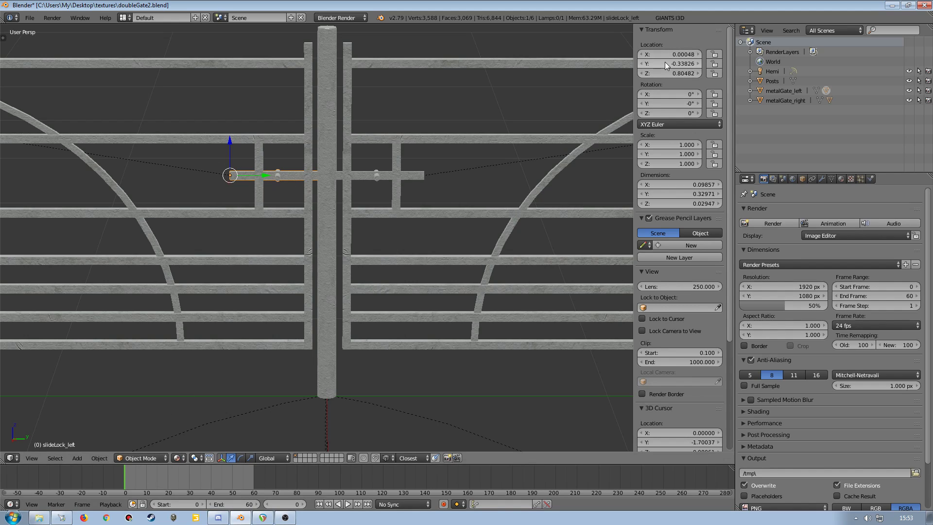
{"action": "key", "text": "i"}
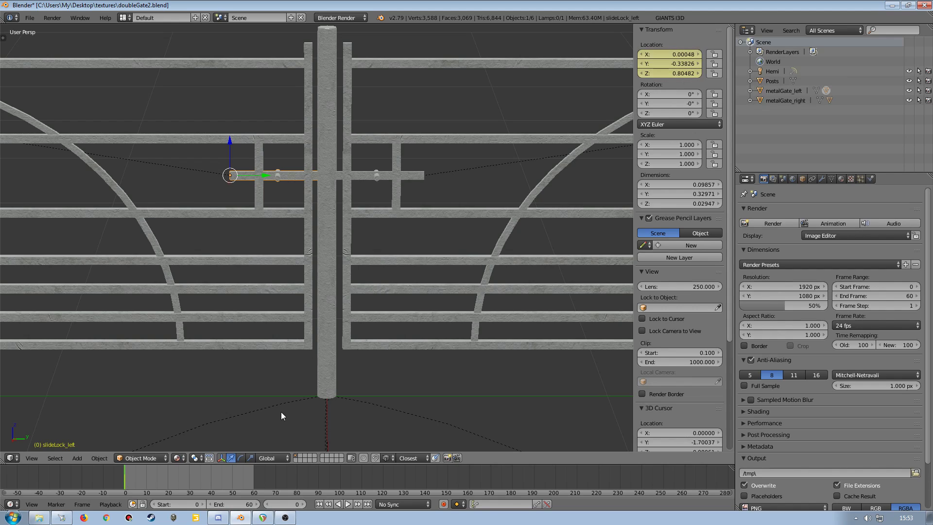
At frame 5, slide slideLock_left along Y to about -0.377, clear of the centre post, and keyframe its location.
{"action": "key", "text": "alt+a"}
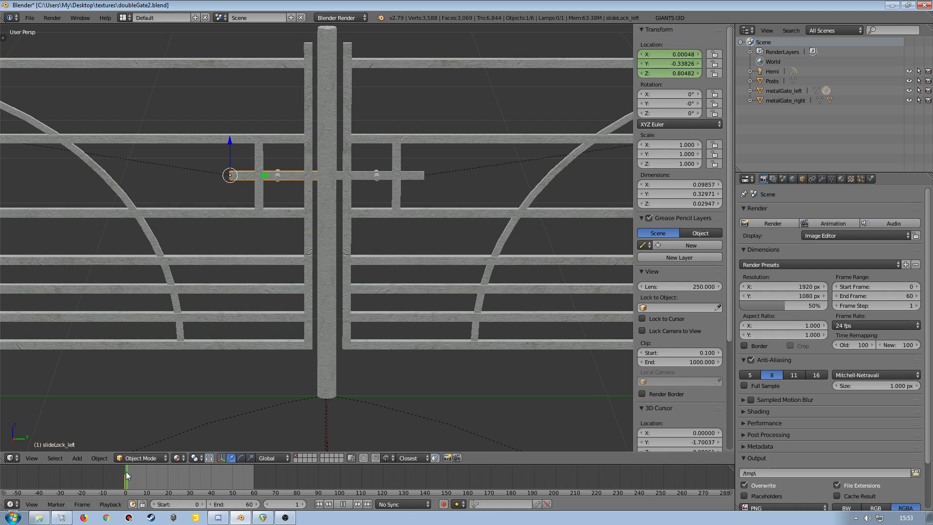
{"action": "left_click_drag", "start_coordinate": [133, 471], "coordinate": [136, 471]}
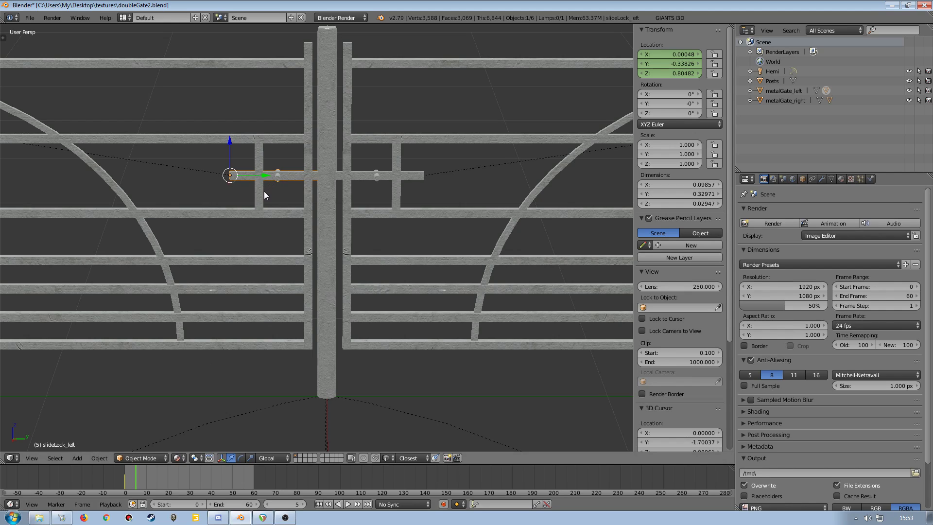
{"action": "left_click_drag", "start_coordinate": [264, 176], "coordinate": [252, 180]}
{"action": "scroll", "coordinate": [256, 231], "scroll_direction": "up", "scroll_amount": 8}
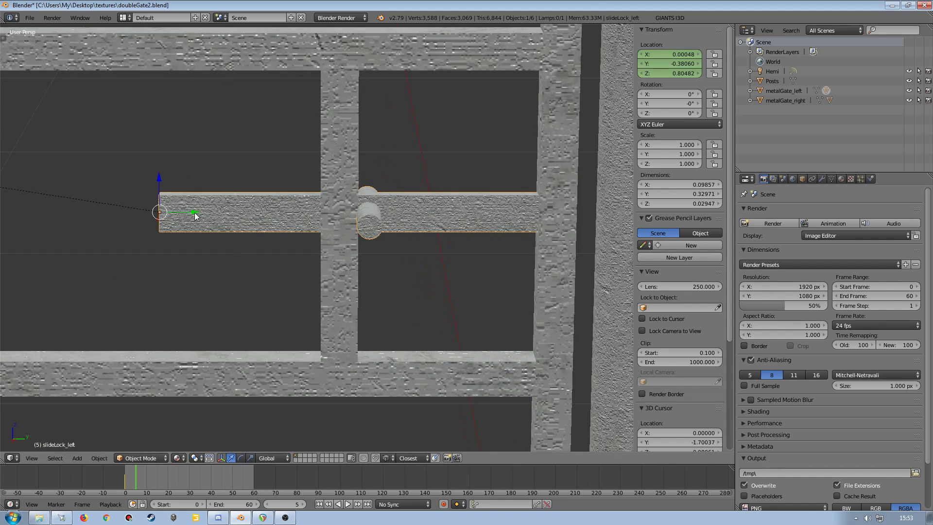
{"action": "left_click_drag", "start_coordinate": [195, 213], "coordinate": [197, 212]}
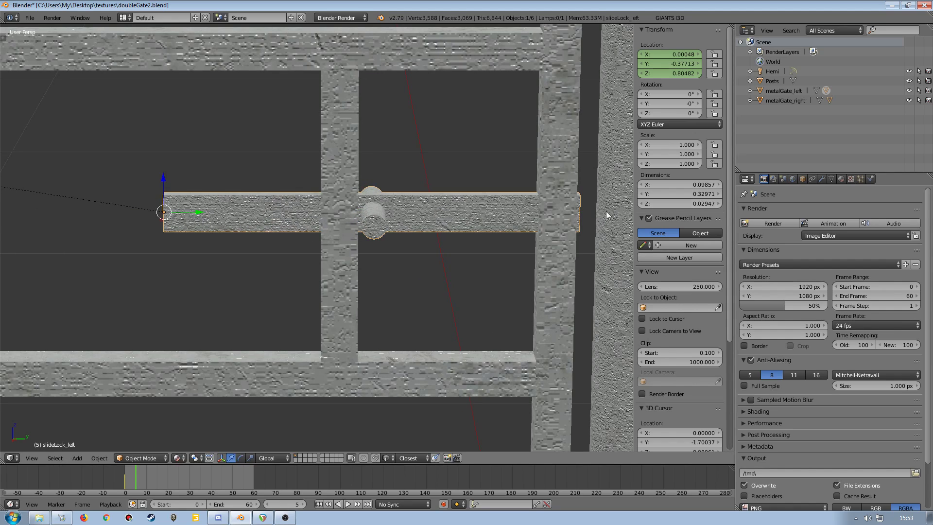
{"action": "middle_click_drag", "start_coordinate": [570, 194], "coordinate": [374, 217], "text": "shift"}
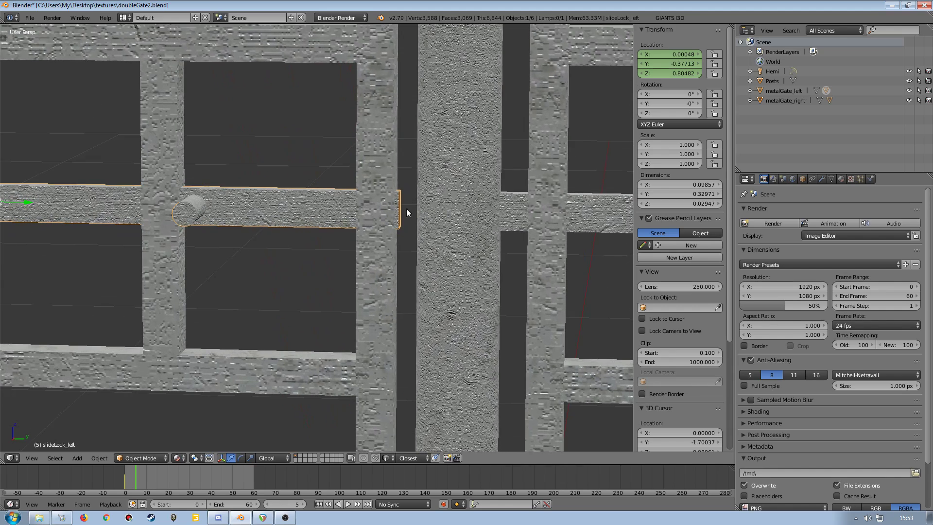
{"action": "scroll", "coordinate": [390, 225], "scroll_direction": "down", "scroll_amount": 6}
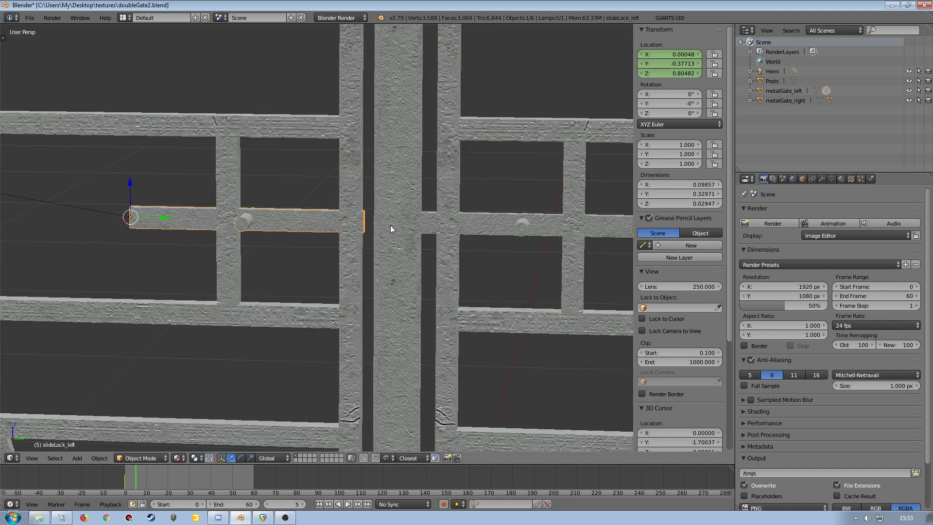
{"action": "scroll", "coordinate": [332, 249], "scroll_direction": "down", "scroll_amount": 3}
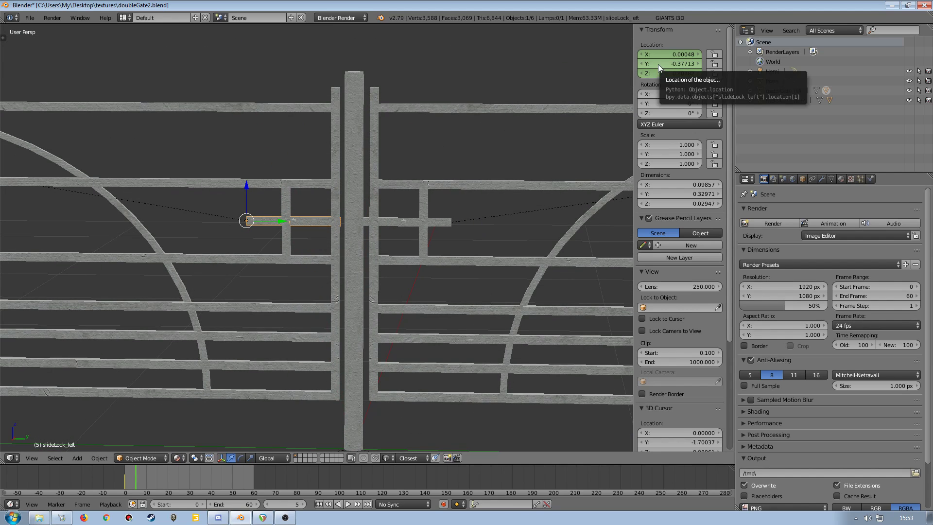
{"action": "key", "text": "i"}
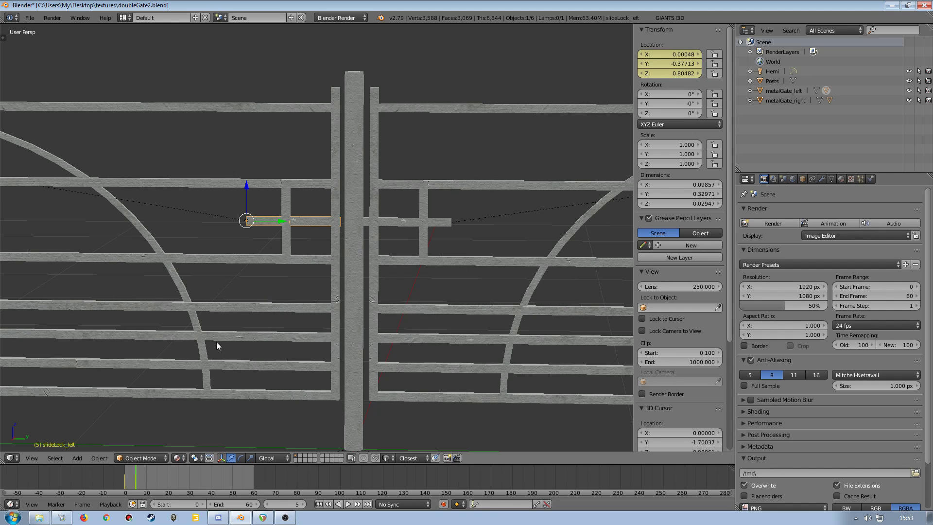
Preview the slideLock_left motion between frames 0 and 5 and compare its timeline keyframes with those of metalGate_left.
{"action": "key", "text": "alt+a"}
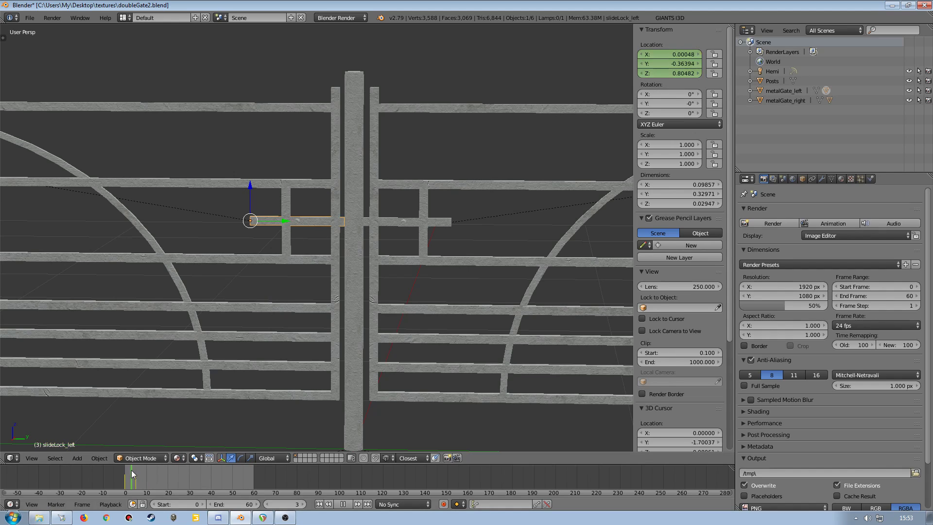
{"action": "mouse_move", "coordinate": [132, 471]}
{"action": "left_mouse_down"}
{"action": "mouse_move", "coordinate": [124, 473]}
{"action": "mouse_move", "coordinate": [135, 475]}
{"action": "left_mouse_up"}
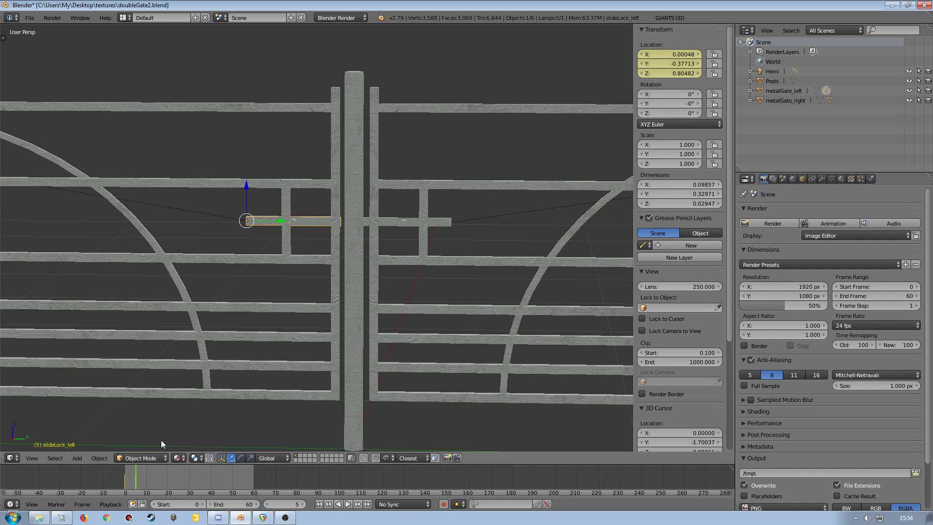
{"action": "right_click", "coordinate": [226, 337]}
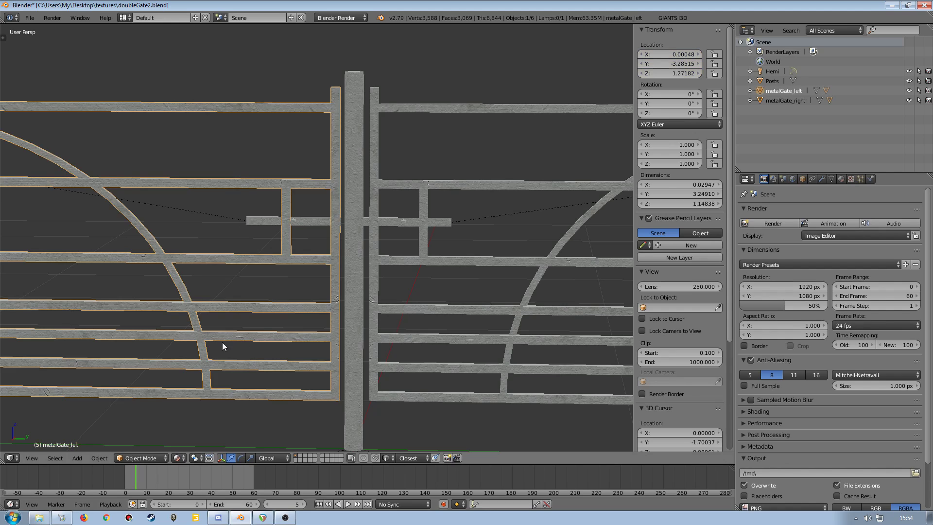
{"action": "left_click_drag", "start_coordinate": [133, 479], "coordinate": [126, 479]}
{"action": "middle_click_drag", "start_coordinate": [209, 332], "coordinate": [232, 330]}
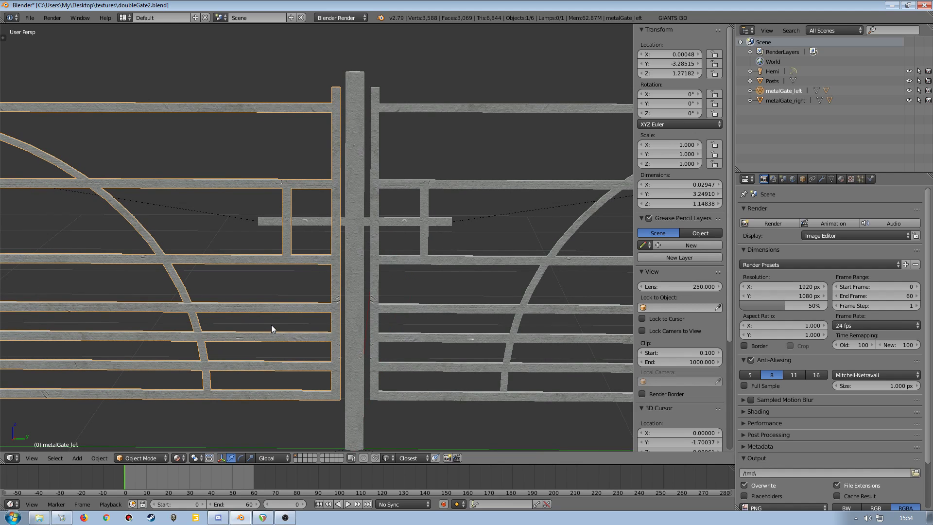
{"action": "right_click", "coordinate": [305, 223]}
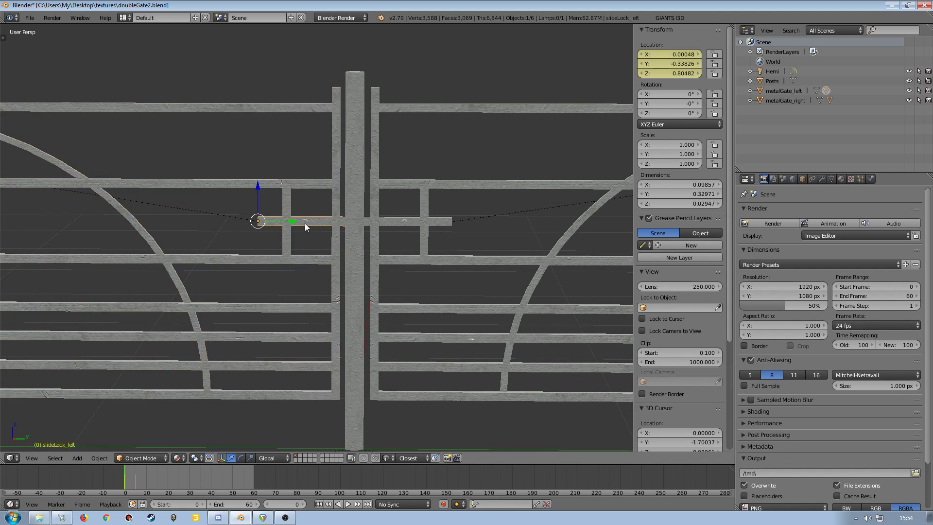
Select metalGate_left and insert a rotation keyframe for its closed position at frame 5.
{"action": "right_click", "coordinate": [299, 263]}
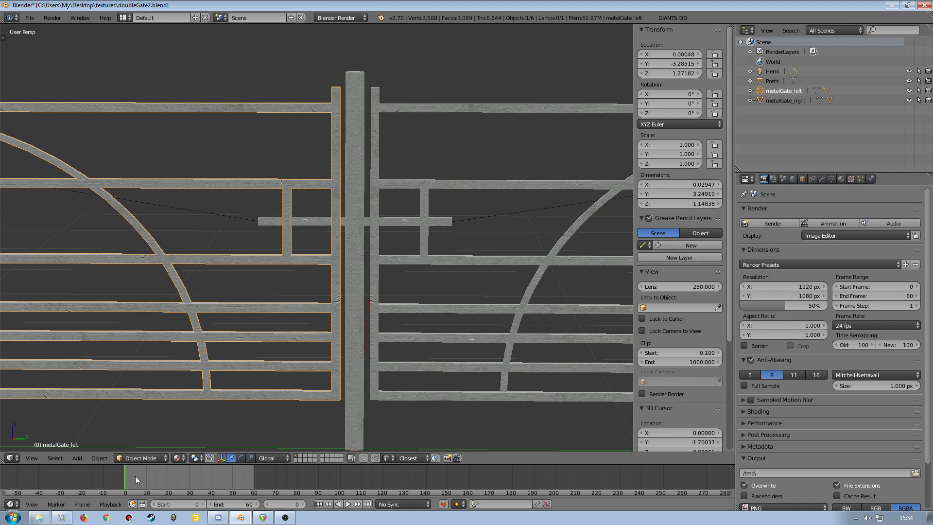
{"action": "key", "text": "alt+a"}
{"action": "key", "text": "alt+a"}
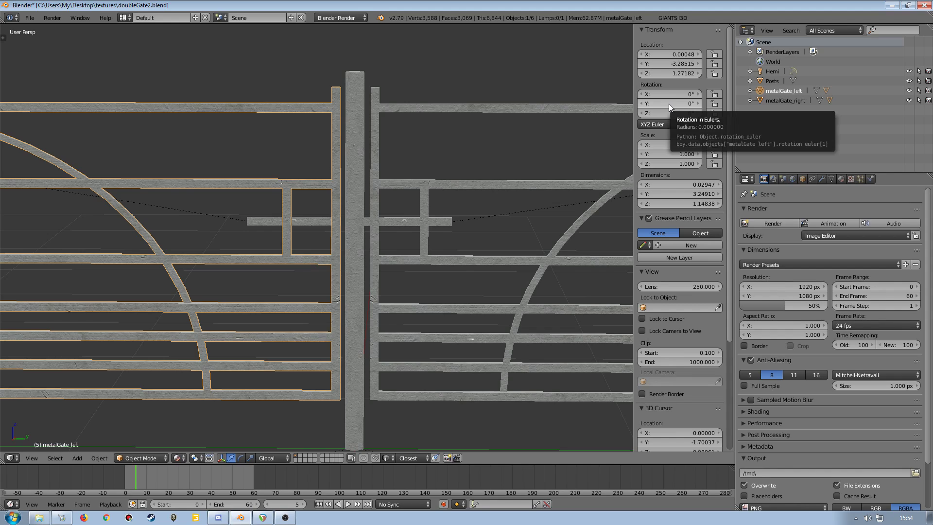
{"action": "key", "text": "i"}
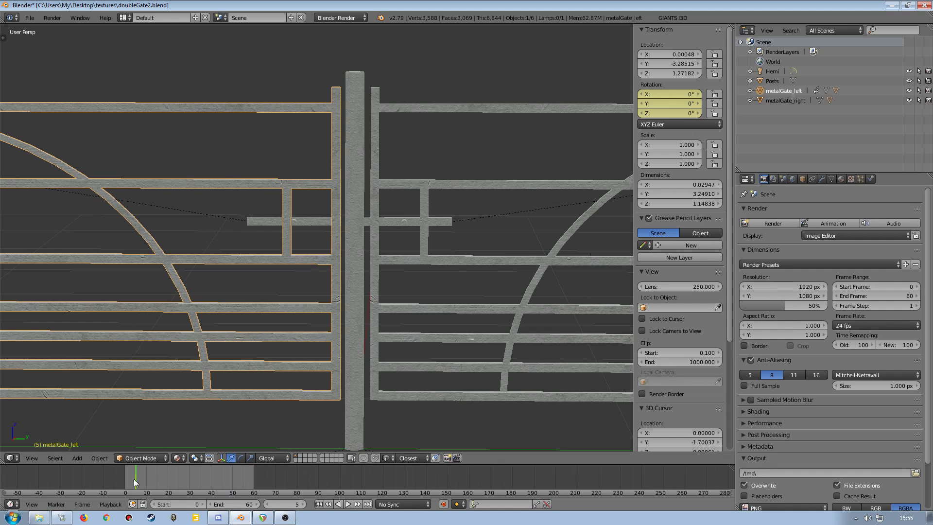
At frame 30, set metalGate_left's Z rotation to 120° and insert a rotation keyframe.
{"action": "left_click_drag", "start_coordinate": [136, 471], "coordinate": [190, 471]}
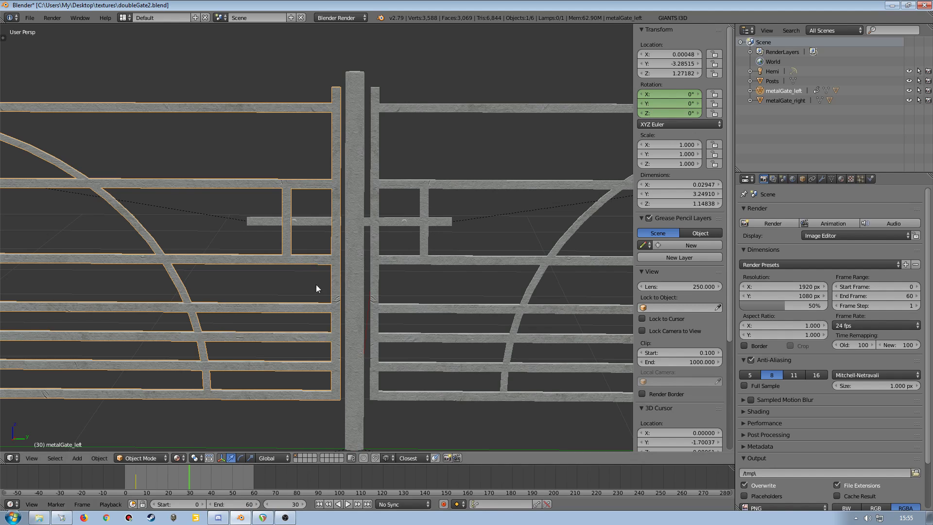
{"action": "left_click", "coordinate": [668, 113]}
{"action": "type", "text": "120"}
{"action": "key", "text": "Return"}
{"action": "scroll", "coordinate": [253, 296], "scroll_direction": "down", "scroll_amount": 5}
{"action": "scroll", "coordinate": [251, 291], "scroll_direction": "down", "scroll_amount": 4}
{"action": "middle_click_drag", "start_coordinate": [249, 285], "coordinate": [312, 327], "text": "shift"}
{"action": "scroll", "coordinate": [340, 311], "scroll_direction": "up", "scroll_amount": 3}
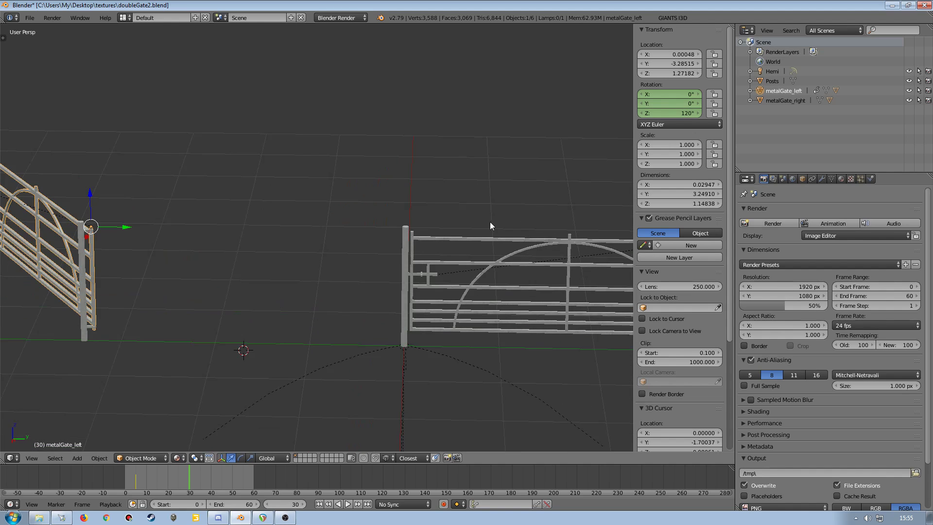
{"action": "middle_click_drag", "start_coordinate": [205, 241], "coordinate": [304, 235]}
{"action": "middle_click_drag", "start_coordinate": [283, 315], "coordinate": [333, 289], "text": "shift"}
{"action": "middle_click_drag", "start_coordinate": [413, 258], "coordinate": [294, 262]}
{"action": "middle_click_drag", "start_coordinate": [294, 262], "coordinate": [333, 306], "text": "shift"}
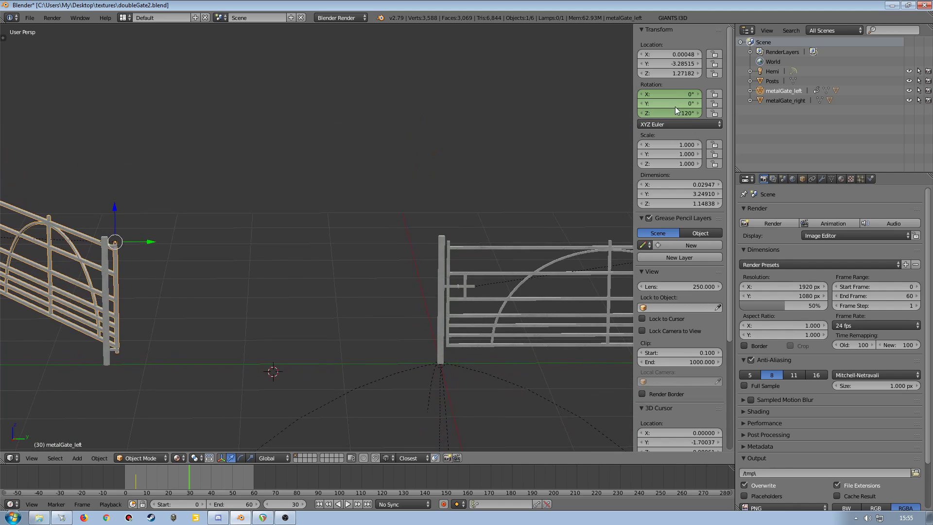
{"action": "key", "text": "i"}
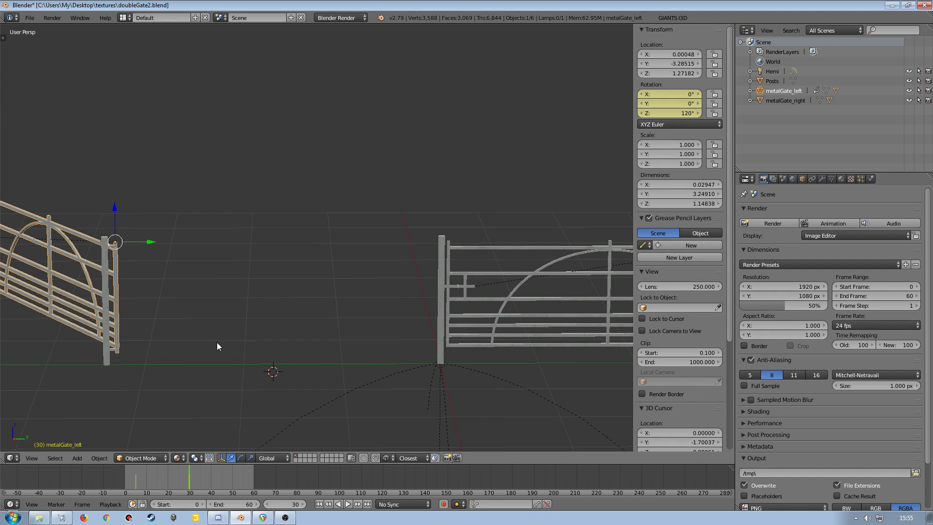
Preview the start of the left gate's opening swing from frame 0 past frame 5, close up at the centre post.
{"action": "left_click_drag", "start_coordinate": [189, 472], "coordinate": [126, 474]}
{"action": "middle_click_drag", "start_coordinate": [316, 335], "coordinate": [211, 296], "text": "shift"}
{"action": "scroll", "coordinate": [239, 323], "scroll_direction": "up", "scroll_amount": 4}
{"action": "scroll", "coordinate": [212, 296], "scroll_direction": "up", "scroll_amount": 2}
{"action": "mouse_move", "coordinate": [128, 470]}
{"action": "left_mouse_down"}
{"action": "mouse_move", "coordinate": [241, 480]}
{"action": "mouse_move", "coordinate": [130, 480]}
{"action": "mouse_move", "coordinate": [147, 478]}
{"action": "mouse_move", "coordinate": [139, 478]}
{"action": "left_mouse_up"}
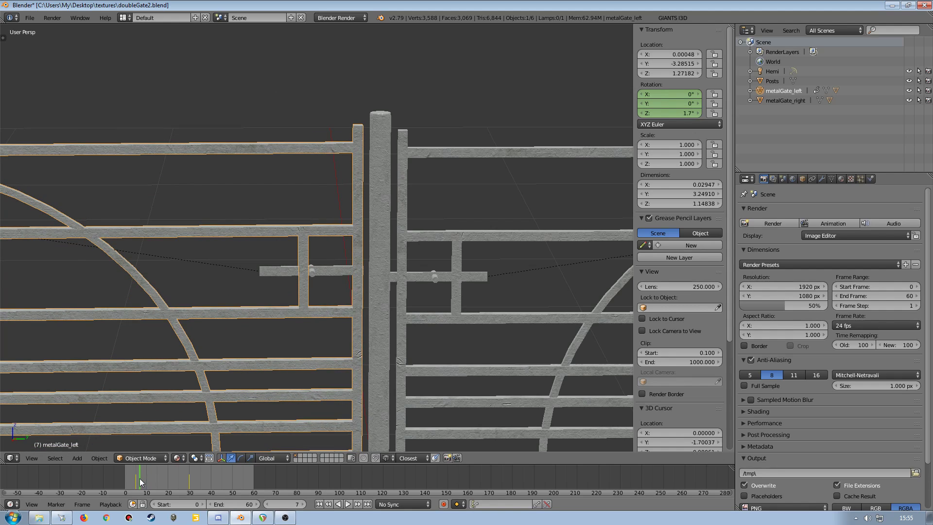
{"action": "key", "text": "alt+a"}
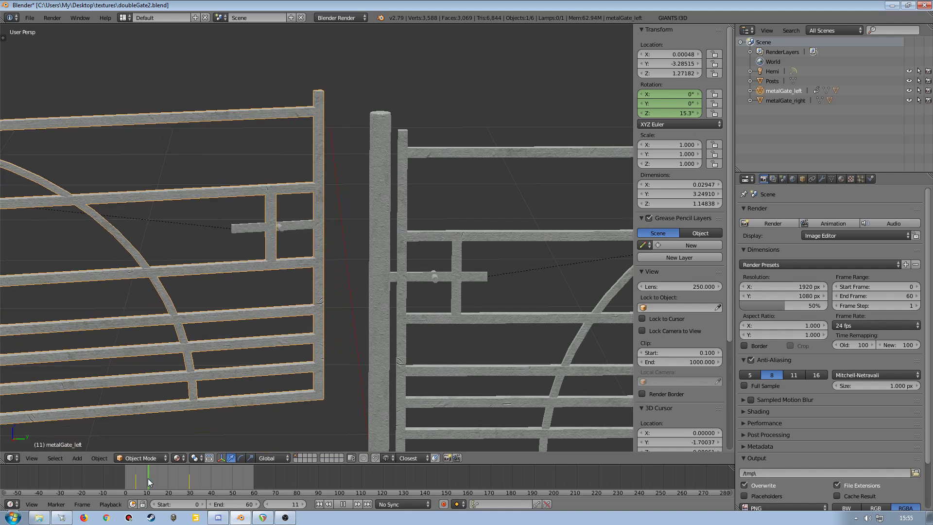
At frame 55, set metalGate_left's Z rotation back to 0° and insert a rotation keyframe.
{"action": "left_click_drag", "start_coordinate": [188, 477], "coordinate": [246, 480]}
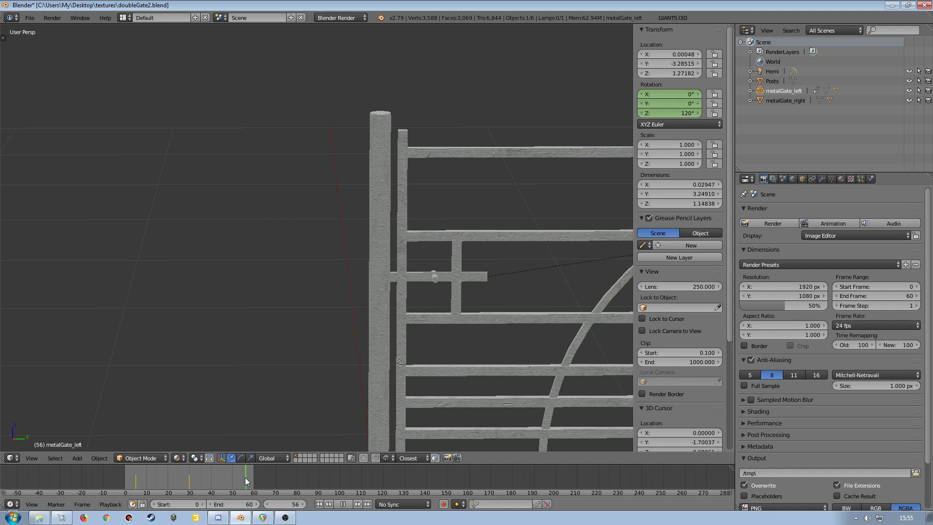
{"action": "key", "text": "alt+a"}
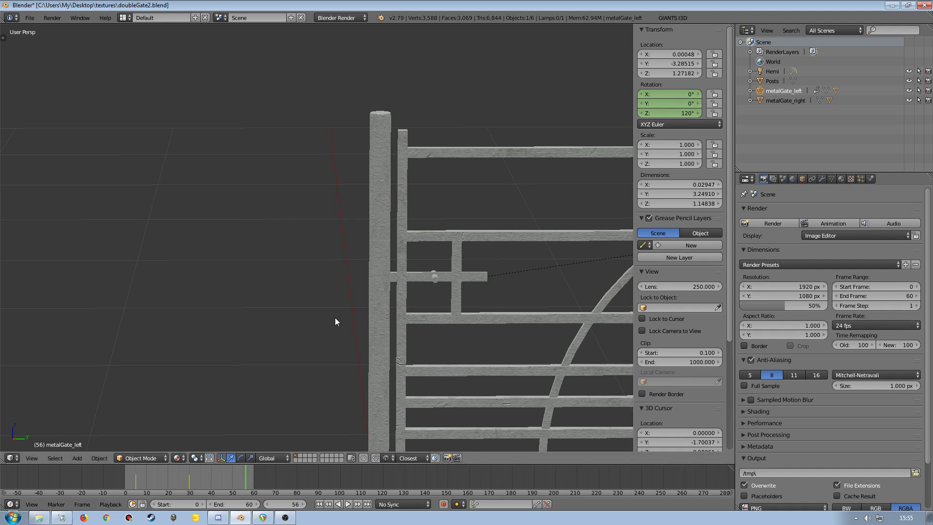
{"action": "left_click_drag", "start_coordinate": [252, 478], "coordinate": [253, 479]}
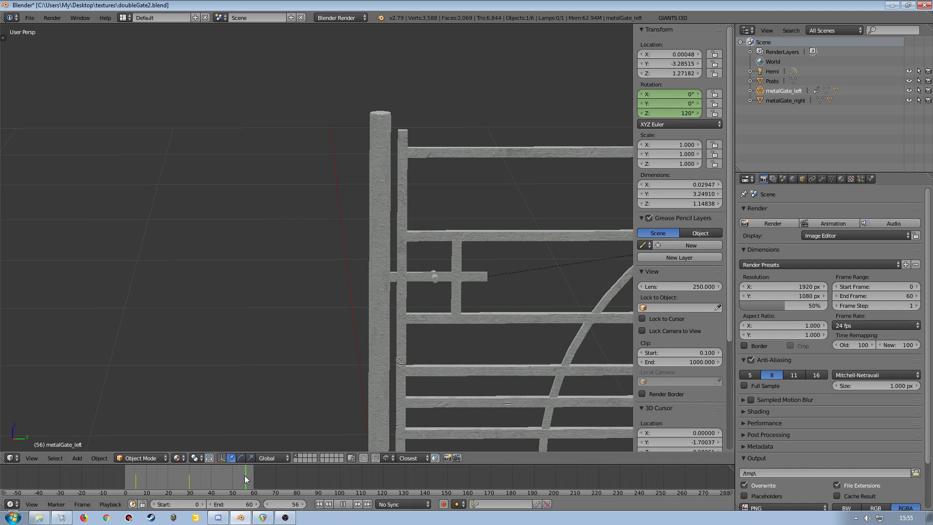
{"action": "left_click_drag", "start_coordinate": [243, 475], "coordinate": [243, 475]}
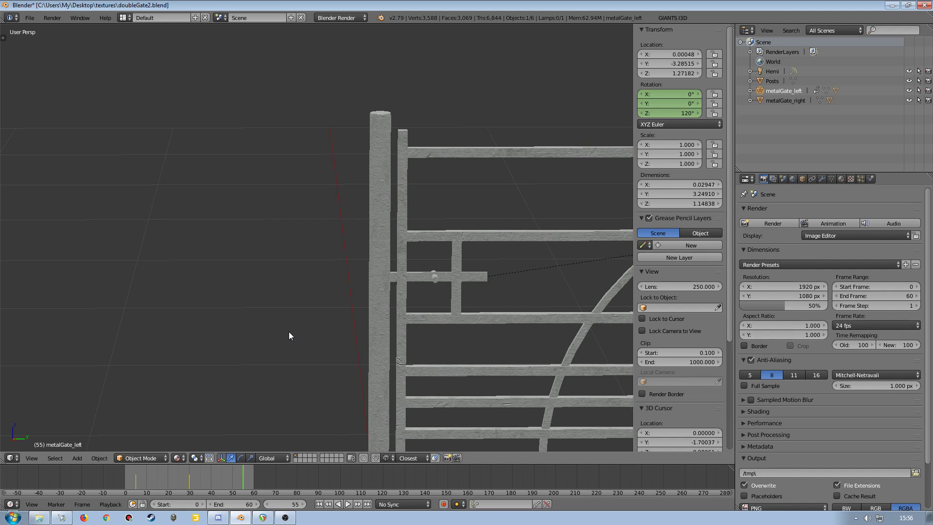
{"action": "left_click", "coordinate": [661, 114]}
{"action": "type", "text": "0"}
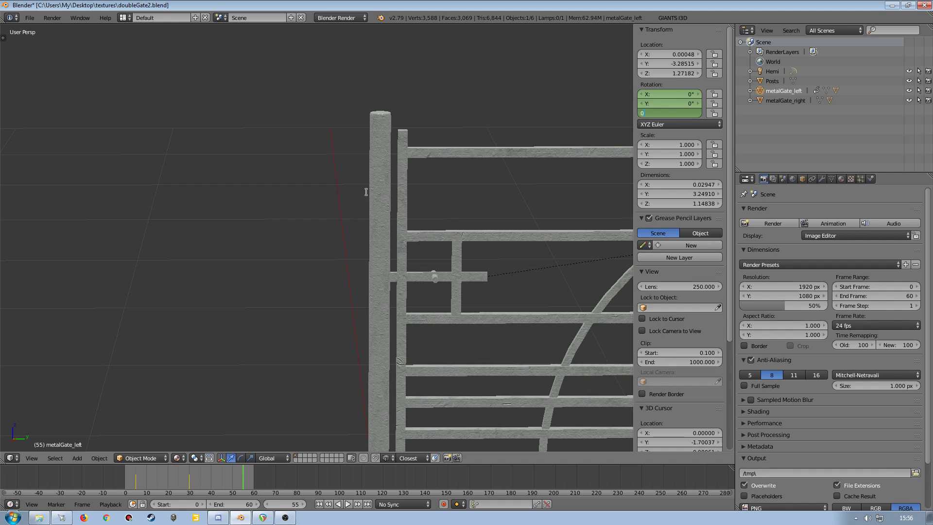
{"action": "key", "text": "Return"}
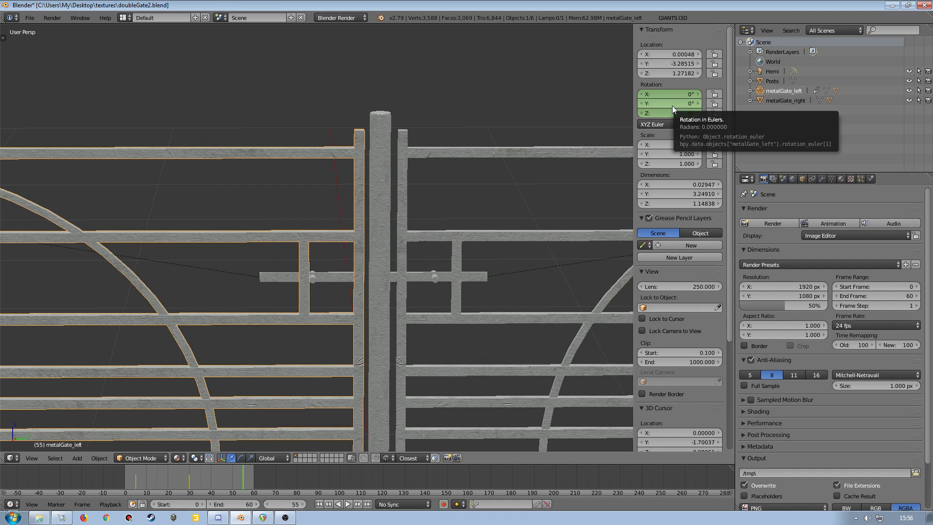
{"action": "key", "text": "i"}
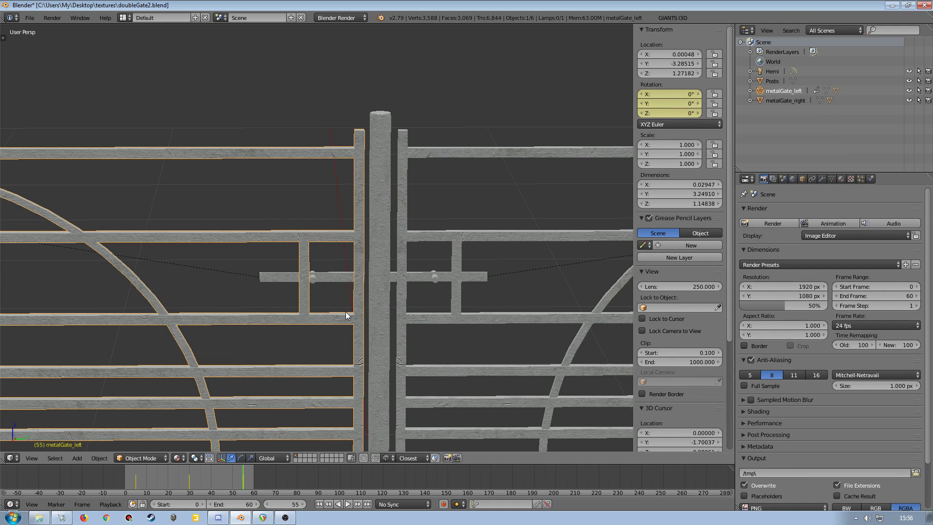
At frame 60, set slideLock_left's Y location to its frame 0 value of -0.33826 and insert a location keyframe.
{"action": "right_click", "coordinate": [274, 278]}
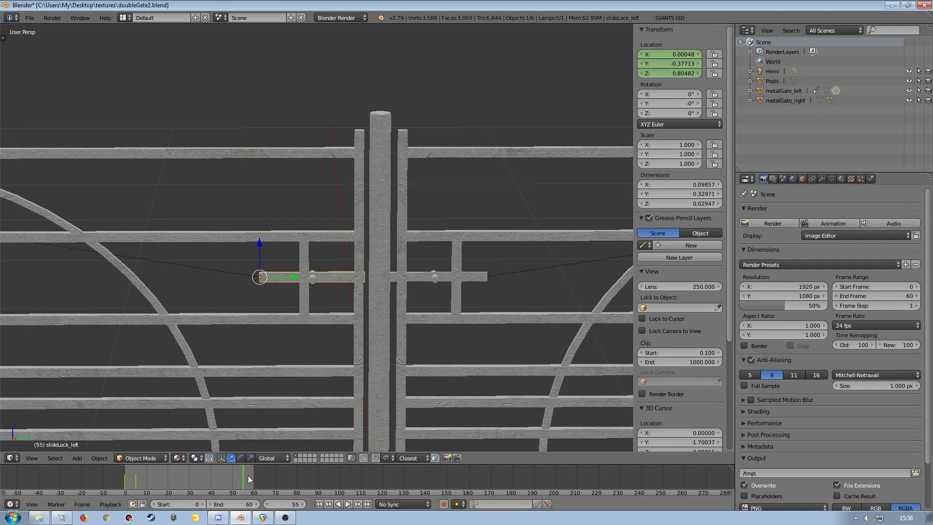
{"action": "key", "text": "alt+a"}
{"action": "key", "text": "alt+a"}
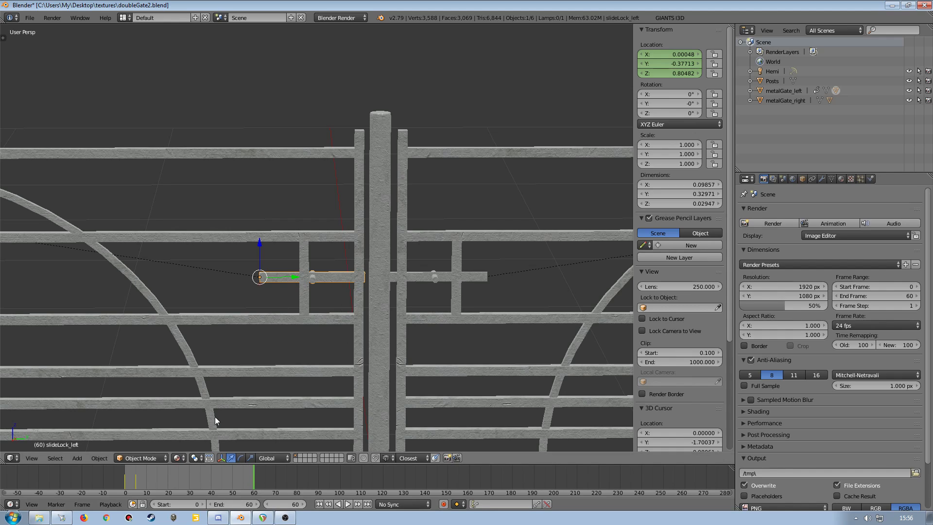
{"action": "key", "text": "alt+shift+a"}
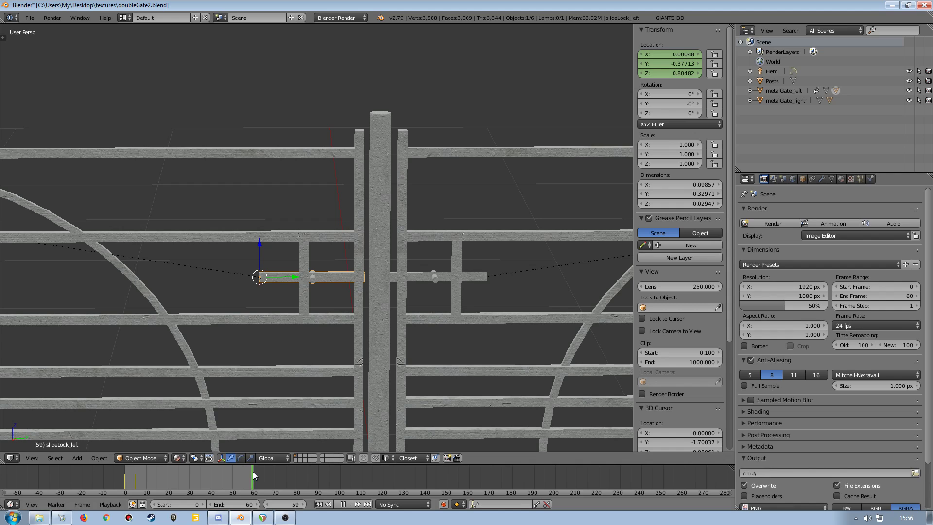
{"action": "left_click_drag", "start_coordinate": [136, 477], "coordinate": [125, 477]}
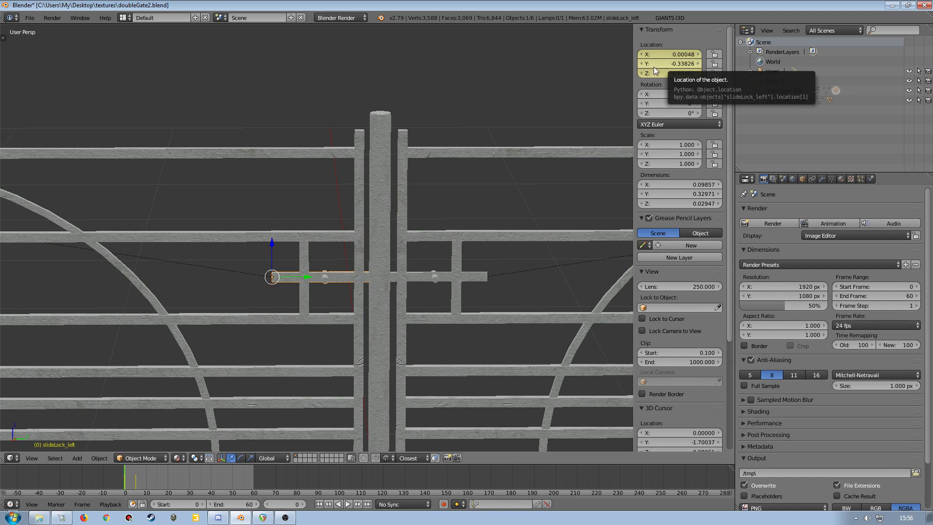
{"action": "left_click_drag", "start_coordinate": [127, 479], "coordinate": [252, 478]}
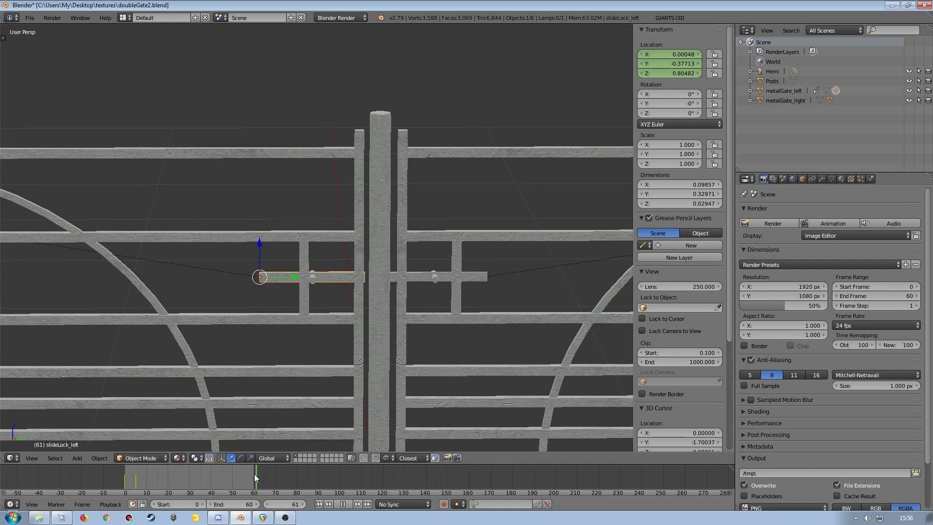
{"action": "left_click", "coordinate": [304, 504]}
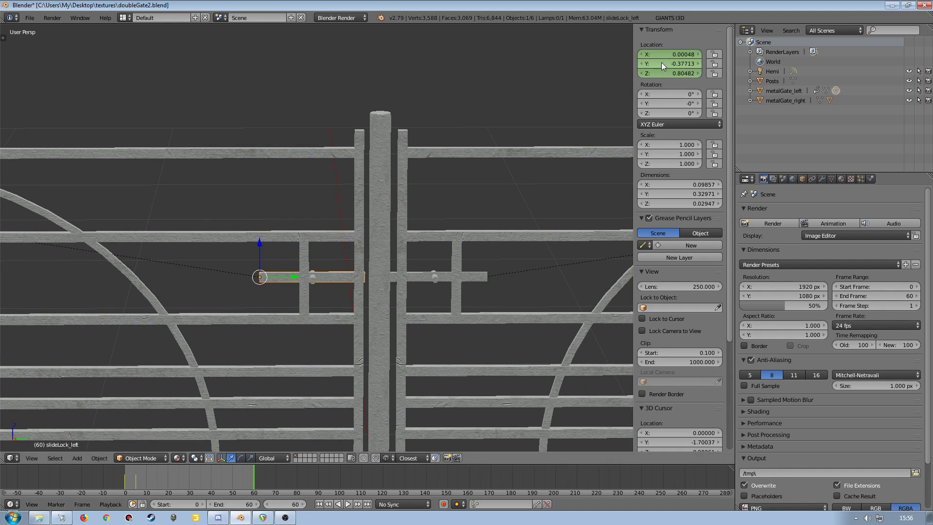
{"action": "type", "text": "-0.33826"}
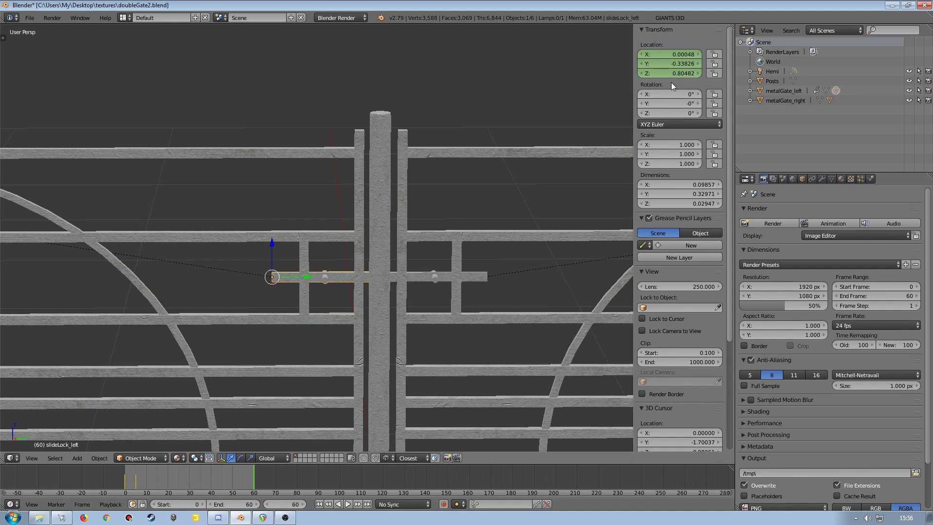
{"action": "key", "text": "i"}
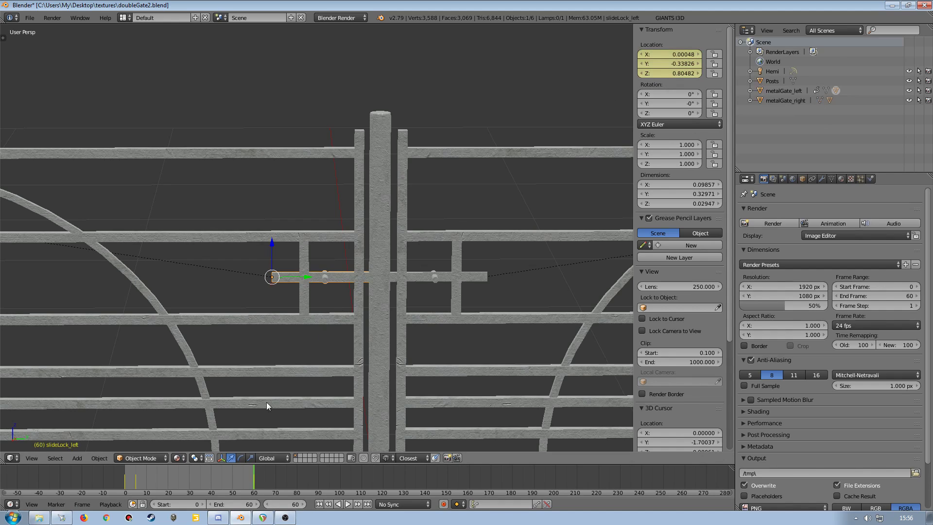
Check slideLock_left's position while metalGate_left closes between frames 47 and 55, comparing both objects' keyframes.
{"action": "left_click_drag", "start_coordinate": [255, 474], "coordinate": [225, 476]}
{"action": "right_click", "coordinate": [226, 315]}
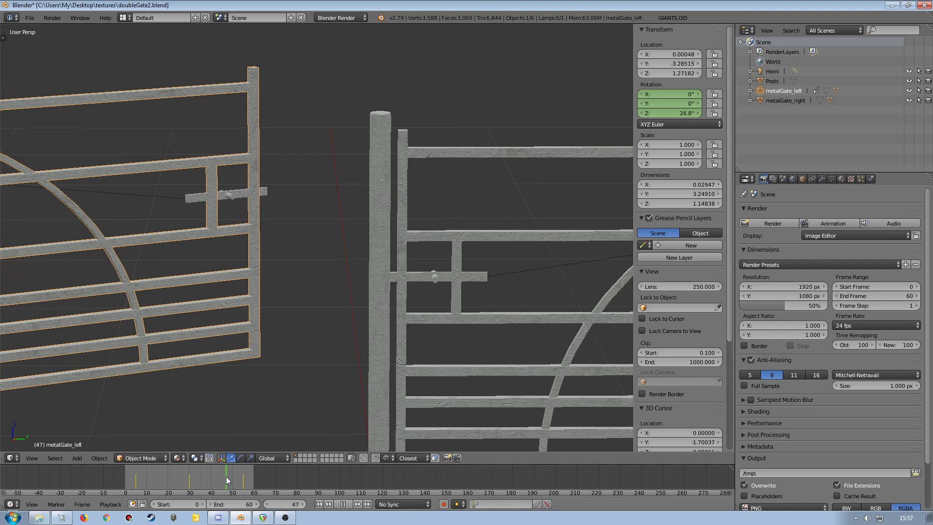
{"action": "left_click_drag", "start_coordinate": [225, 478], "coordinate": [226, 477]}
{"action": "right_click", "coordinate": [226, 199]}
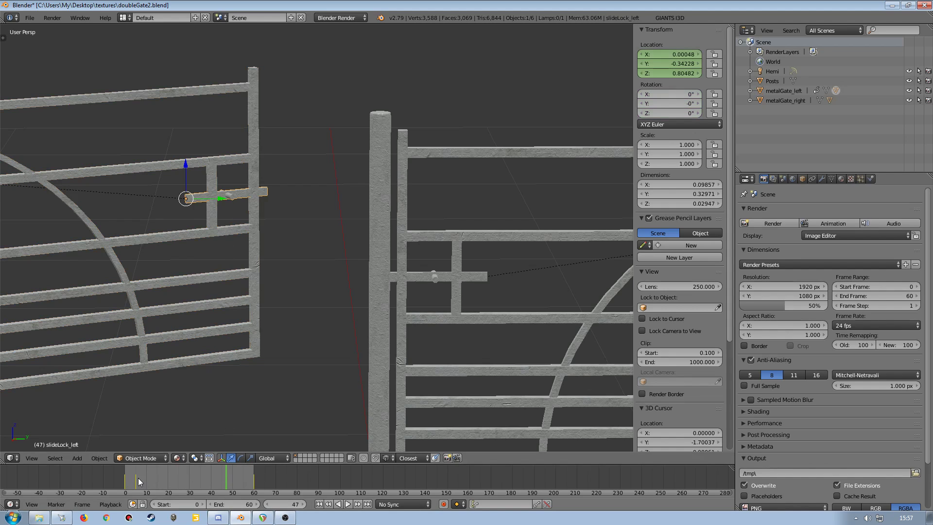
{"action": "left_click_drag", "start_coordinate": [224, 477], "coordinate": [244, 478]}
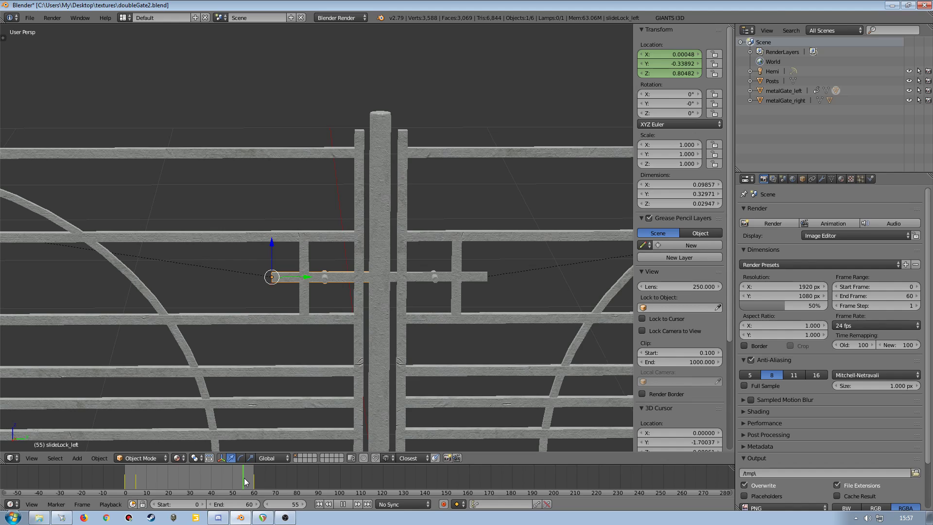
{"action": "left_click_drag", "start_coordinate": [245, 482], "coordinate": [246, 482]}
At frame 55, set slideLock_left's Y location to its frame 5 value of -0.37713 and insert a location keyframe.
{"action": "left_click_drag", "start_coordinate": [245, 475], "coordinate": [137, 475]}
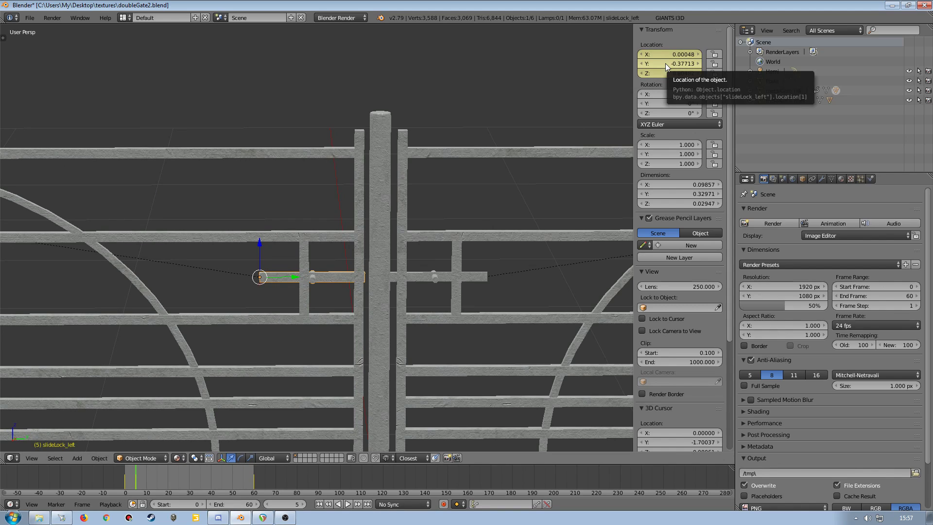
{"action": "left_click_drag", "start_coordinate": [138, 475], "coordinate": [243, 473]}
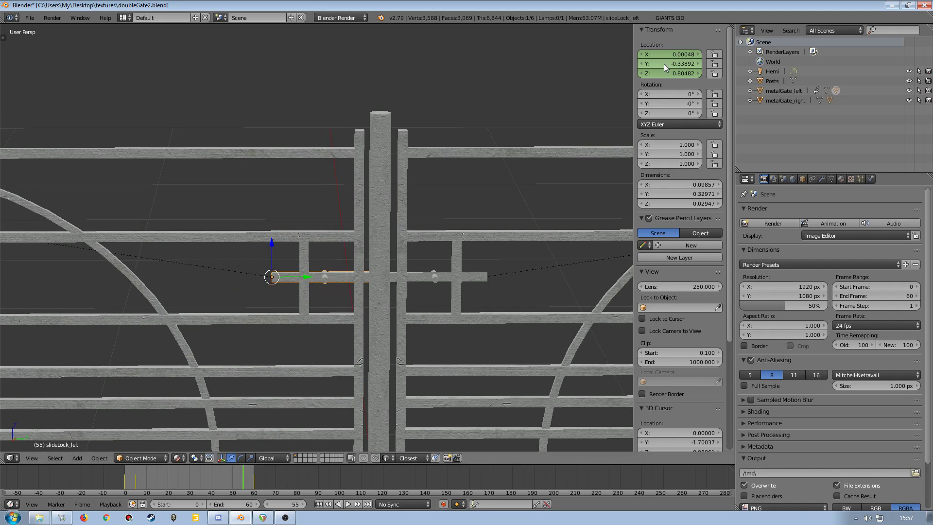
{"action": "type", "text": "-0.37713"}
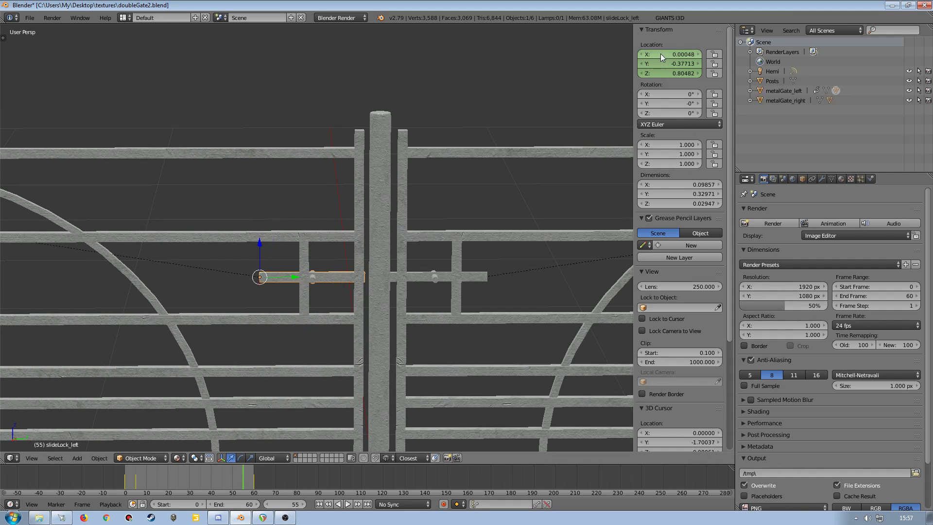
{"action": "key", "text": "i"}
Preview the left gate closing and slideLock_left sliding back through frame 60, in both the full gate view and close up.
{"action": "left_click_drag", "start_coordinate": [244, 469], "coordinate": [202, 479]}
{"action": "scroll", "coordinate": [282, 349], "scroll_direction": "down", "scroll_amount": 4}
{"action": "key", "text": "alt+a"}
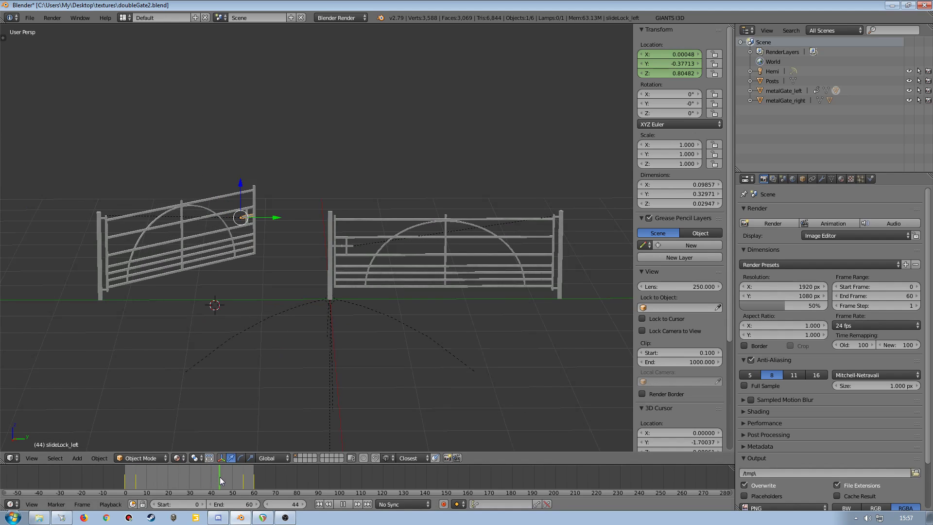
{"action": "key", "text": "alt+a"}
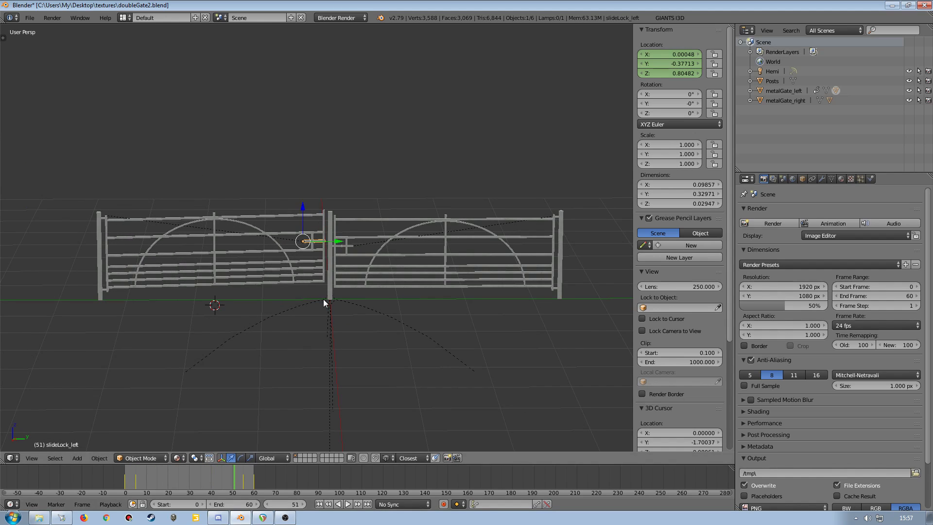
{"action": "scroll", "coordinate": [325, 296], "scroll_direction": "up", "scroll_amount": 7}
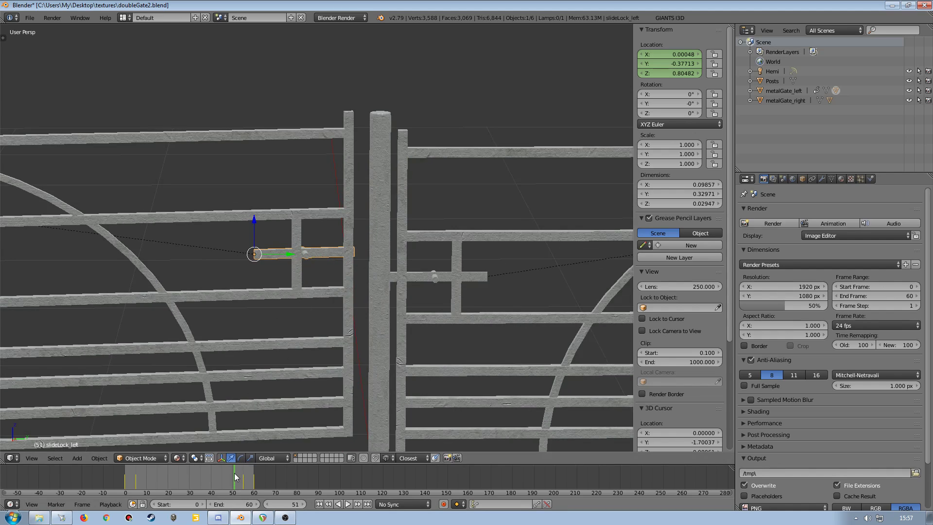
{"action": "key", "text": "alt+a"}
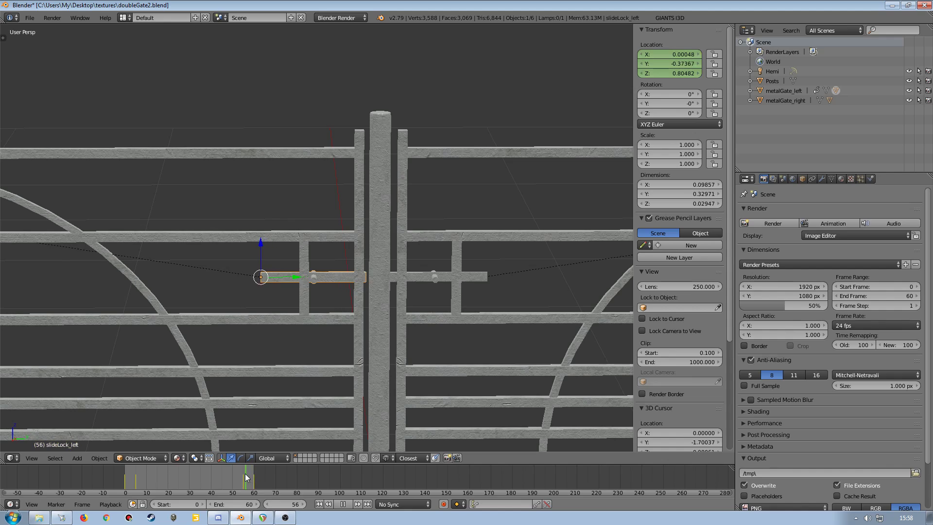
{"action": "left_click", "coordinate": [244, 473]}
{"action": "key", "text": "alt+a"}
{"action": "scroll", "coordinate": [372, 328], "scroll_direction": "down", "scroll_amount": 3}
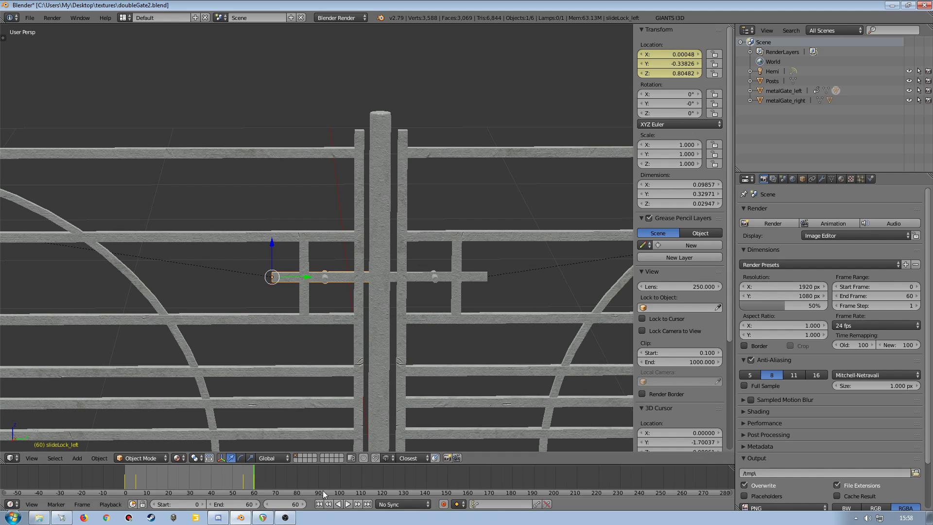
Play back the gate animation in the full gate view, then return to frame 0.
{"action": "scroll", "coordinate": [320, 362], "scroll_direction": "down", "scroll_amount": 4}
{"action": "left_click", "coordinate": [348, 504]}
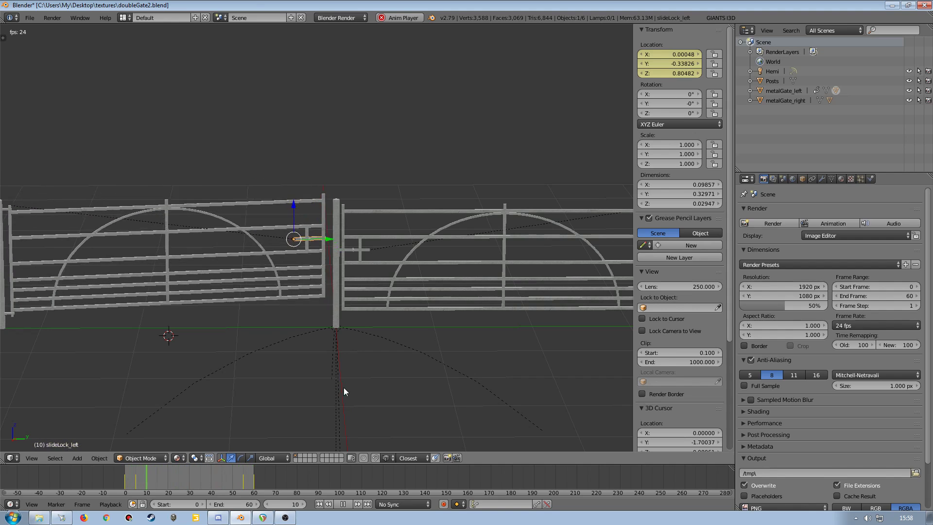
{"action": "left_click", "coordinate": [344, 504]}
{"action": "key", "text": "shift+Left"}
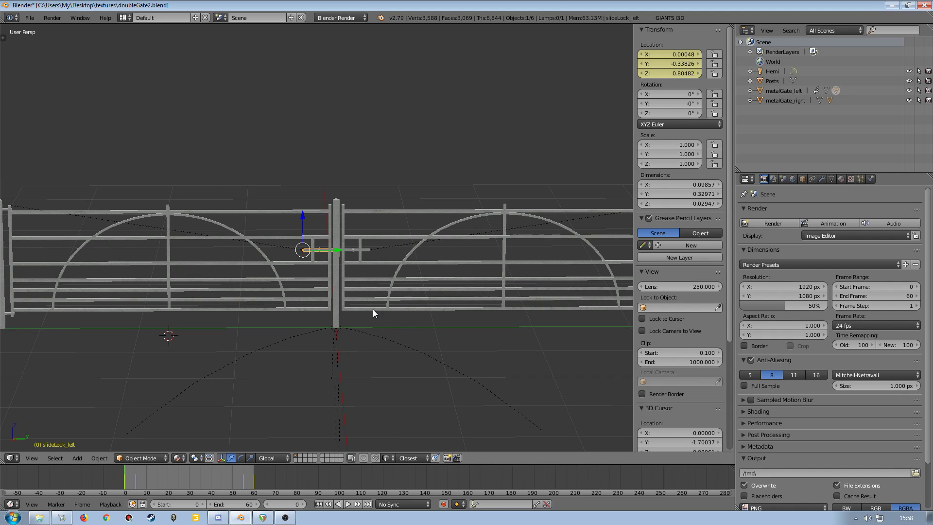
Compare the location values of slideLock_left and slideLock_right at frame 0.
{"action": "scroll", "coordinate": [362, 291], "scroll_direction": "up", "scroll_amount": 5}
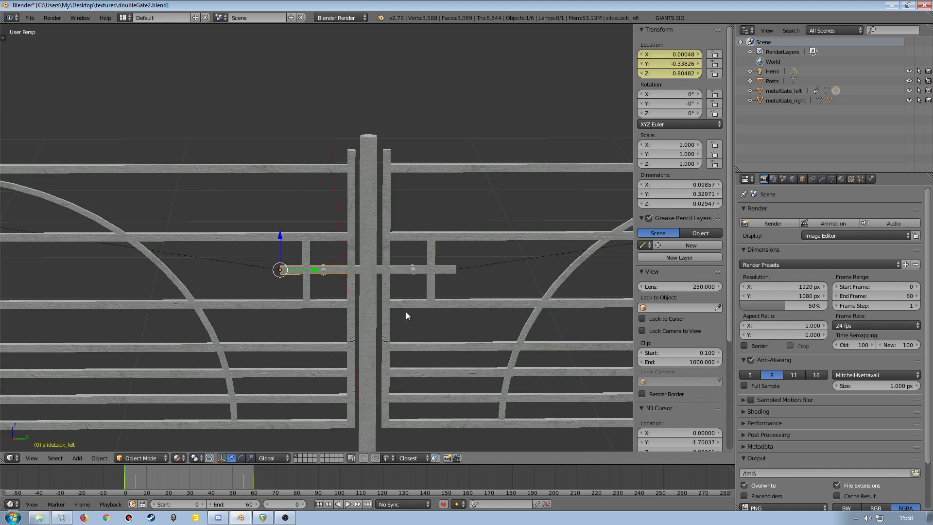
{"action": "middle_click_drag", "start_coordinate": [409, 316], "coordinate": [383, 306], "text": "shift"}
{"action": "right_click", "coordinate": [378, 262]}
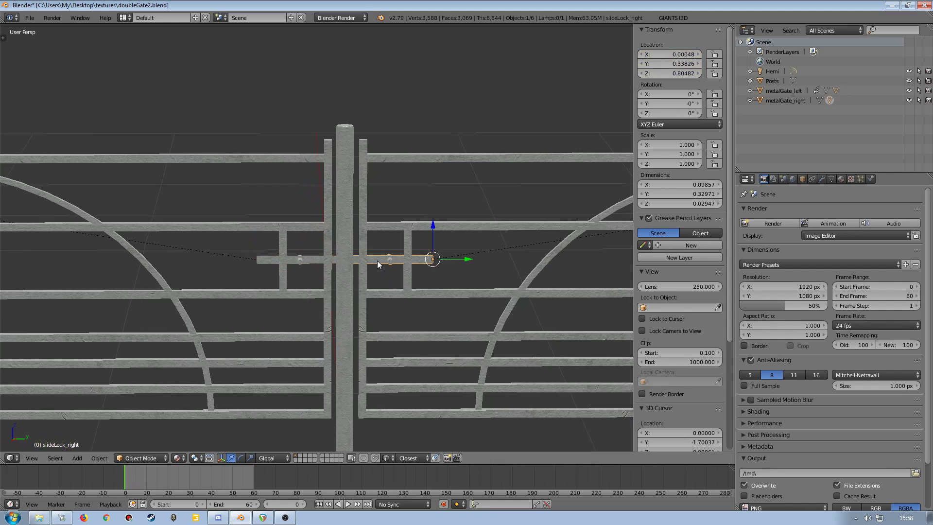
{"action": "right_click", "coordinate": [293, 260]}
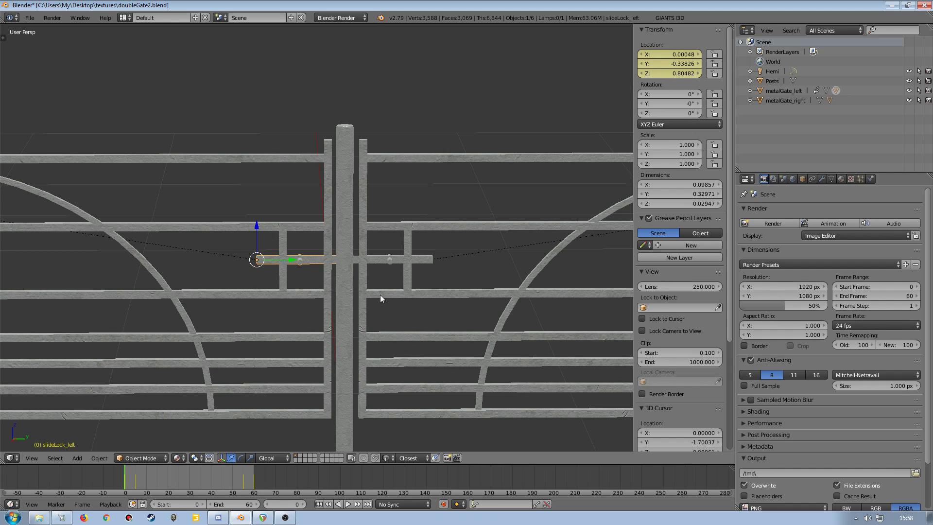
{"action": "right_click", "coordinate": [380, 261]}
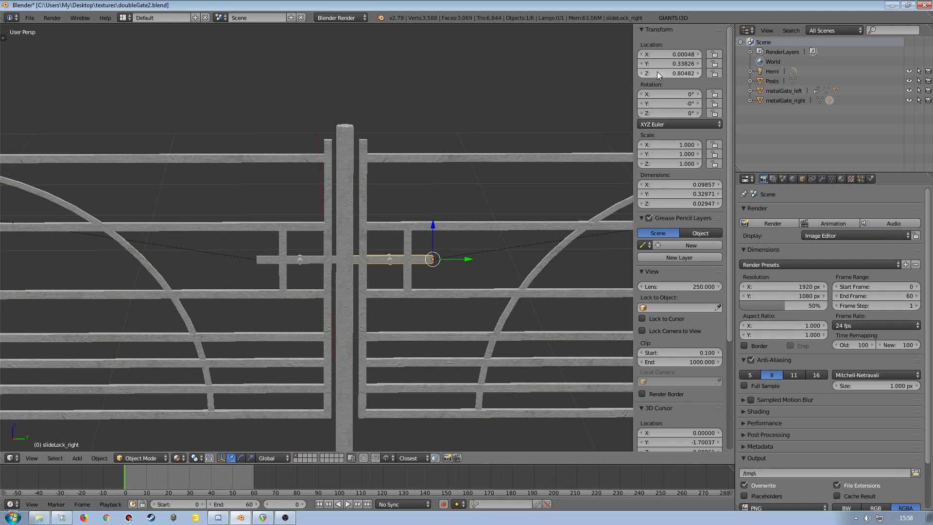
{"action": "right_click", "coordinate": [307, 260]}
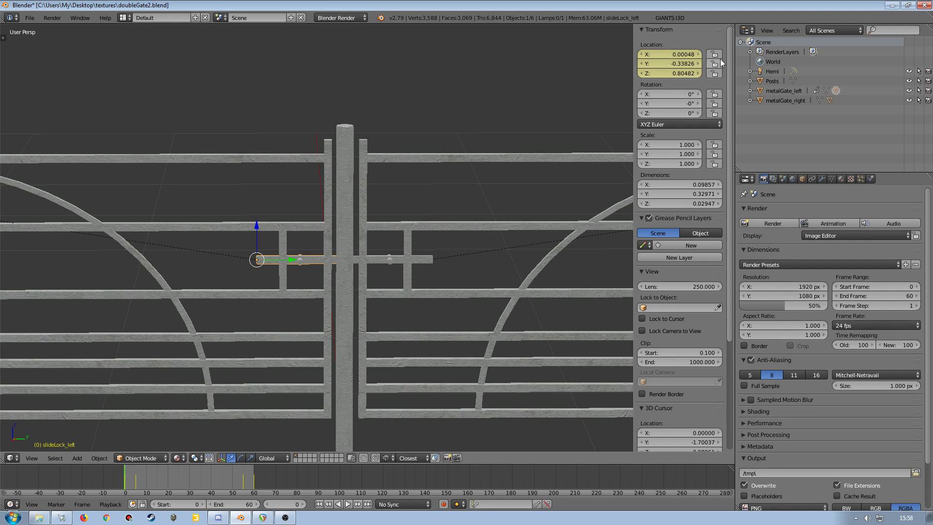
{"action": "right_click", "coordinate": [427, 266]}
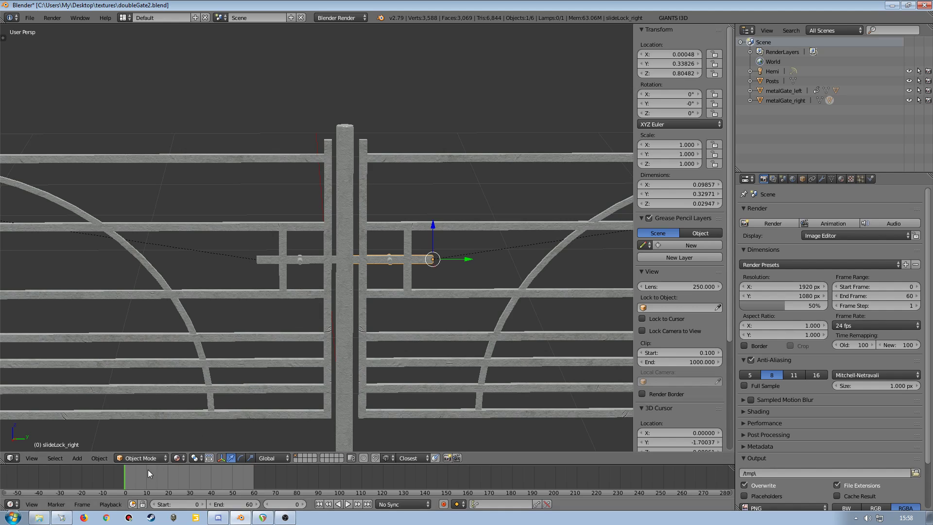
{"action": "right_click", "coordinate": [270, 261]}
At frame 5, set slideLock_right's Y location to 0.37713, the positive counterpart of slideLock_left's value, and compare both locks.
{"action": "key", "text": "alt+a"}
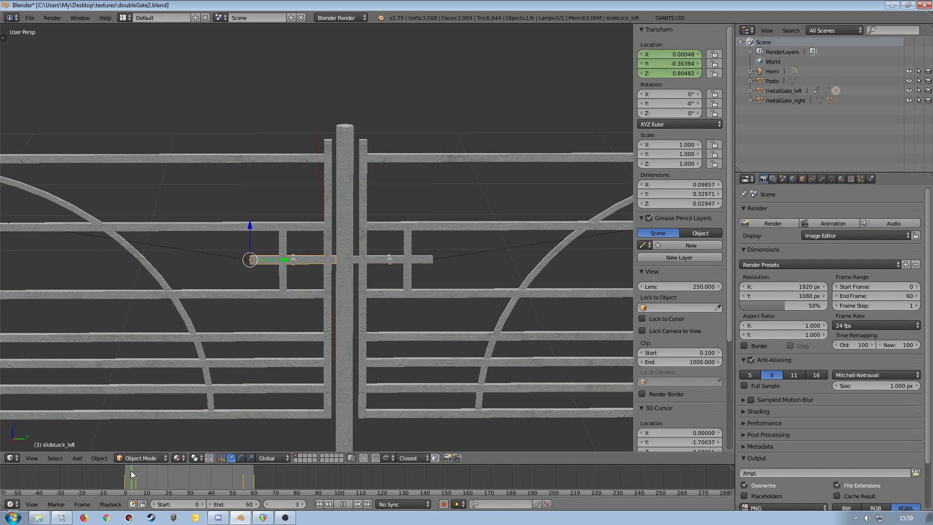
{"action": "key", "text": "alt+a"}
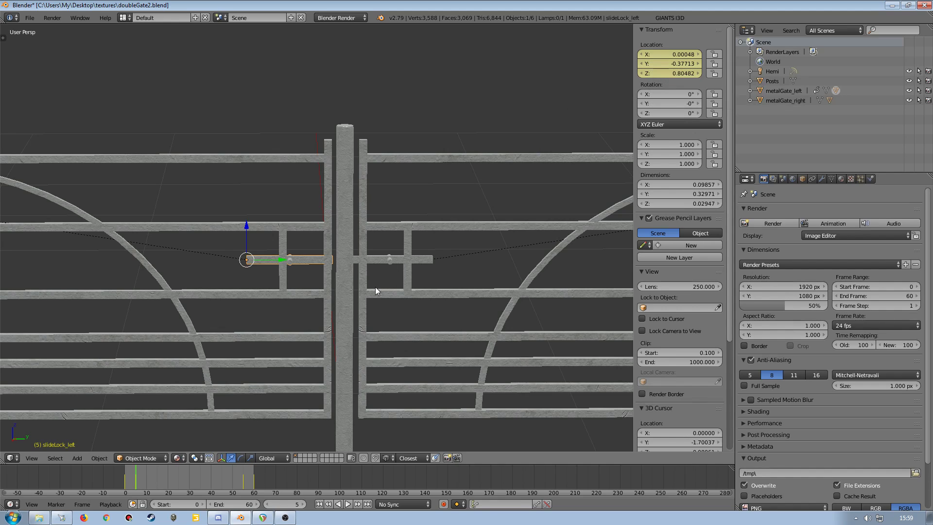
{"action": "right_click", "coordinate": [388, 258]}
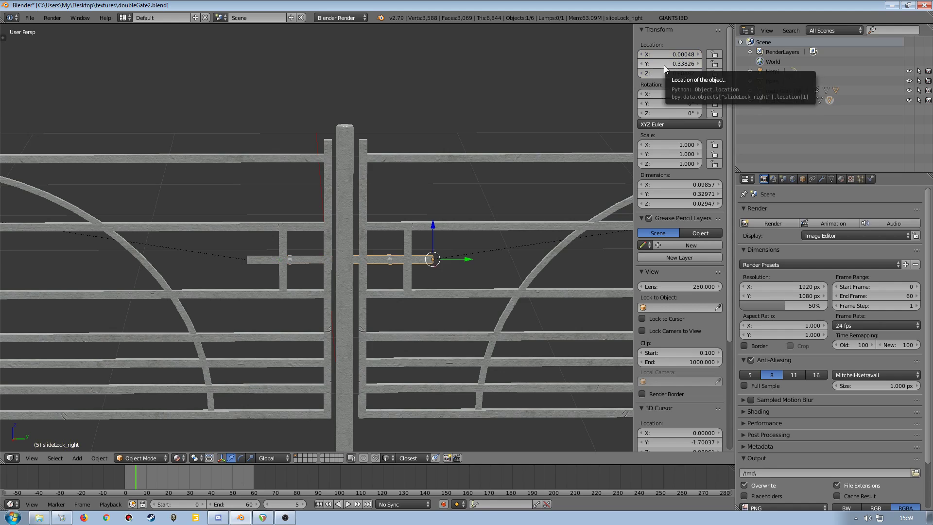
{"action": "key", "text": "ctrl+v"}
{"action": "left_click", "coordinate": [664, 66]}
{"action": "key", "text": "Home"}
{"action": "key", "text": "Delete"}
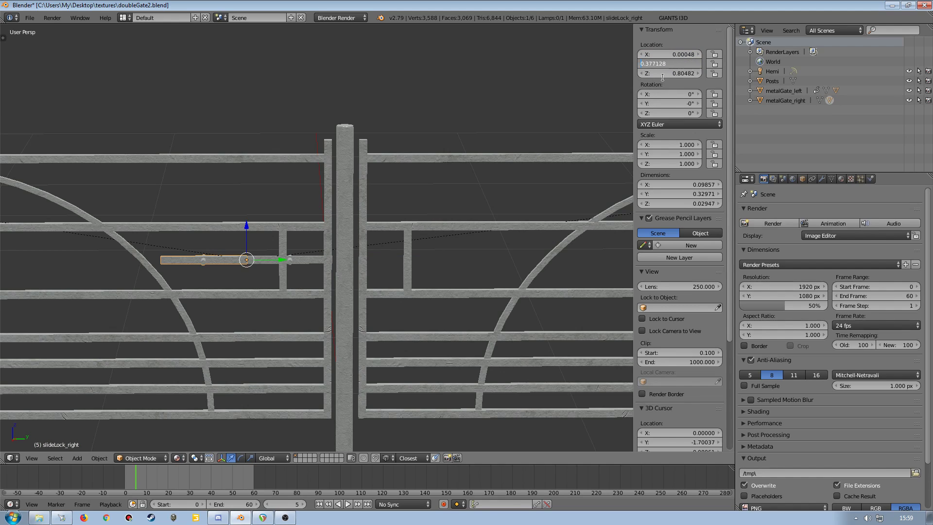
{"action": "key", "text": "Return"}
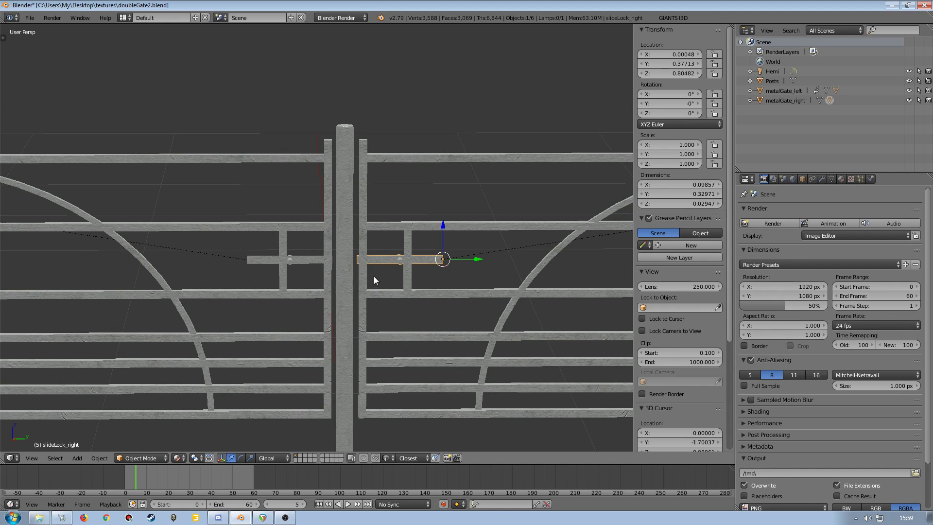
{"action": "scroll", "coordinate": [364, 306], "scroll_direction": "up", "scroll_amount": 3}
{"action": "scroll", "coordinate": [382, 305], "scroll_direction": "down", "scroll_amount": 2}
{"action": "right_click", "coordinate": [308, 260]}
{"action": "right_click", "coordinate": [387, 260]}
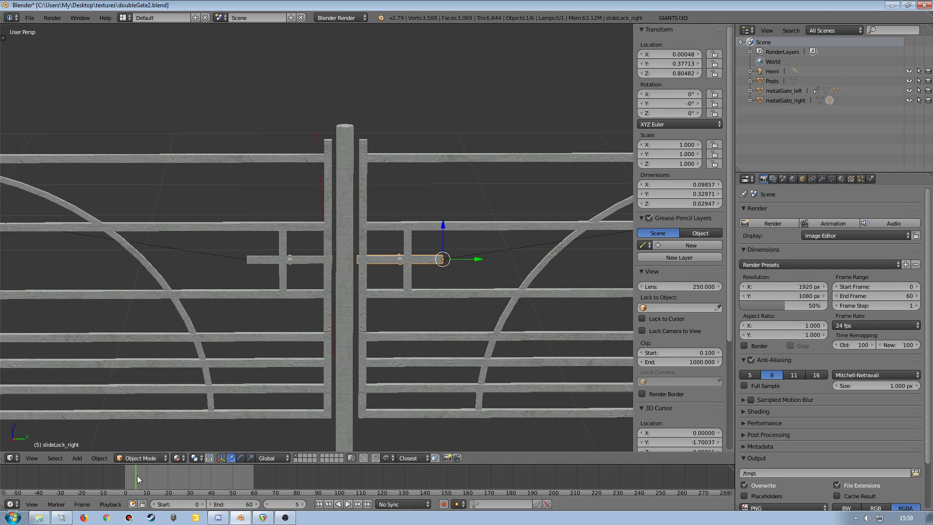
At frame 0, set slideLock_right's Y location to 0.33826, mirroring slideLock_left's value, and insert a location keyframe.
{"action": "left_click_drag", "start_coordinate": [135, 476], "coordinate": [124, 476]}
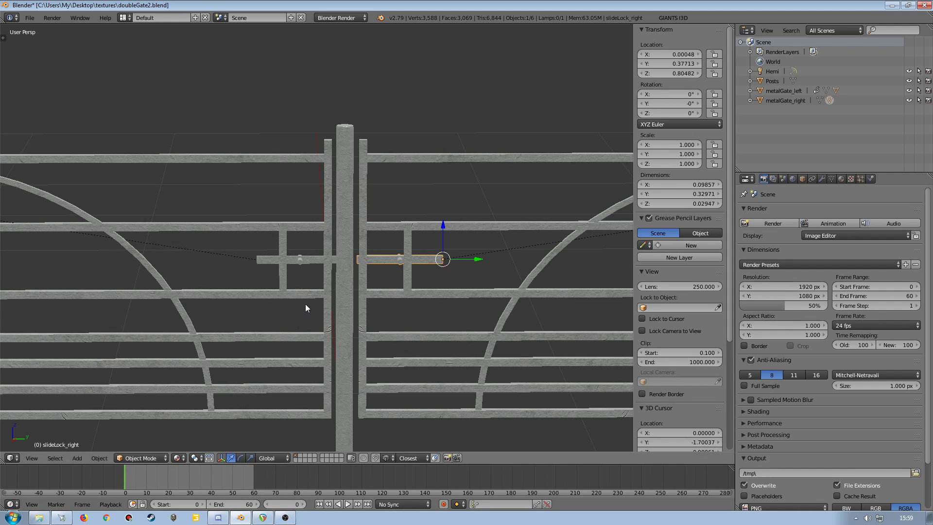
{"action": "right_click", "coordinate": [298, 260]}
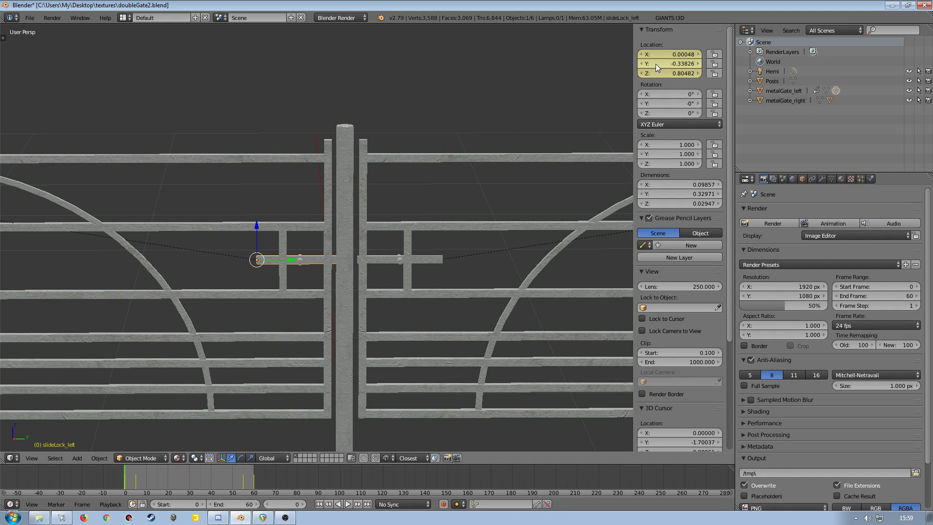
{"action": "right_click", "coordinate": [421, 270]}
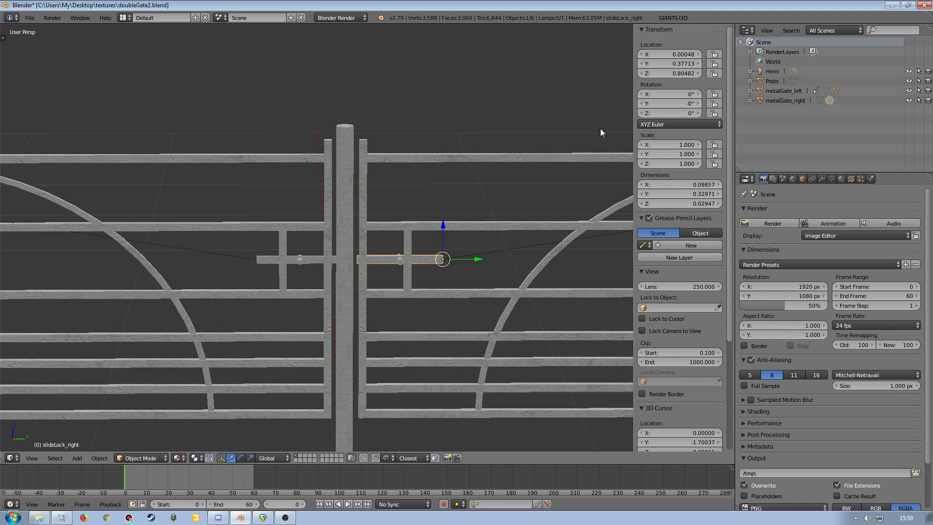
{"action": "type", "text": "-0.33826"}
{"action": "left_click", "coordinate": [658, 63]}
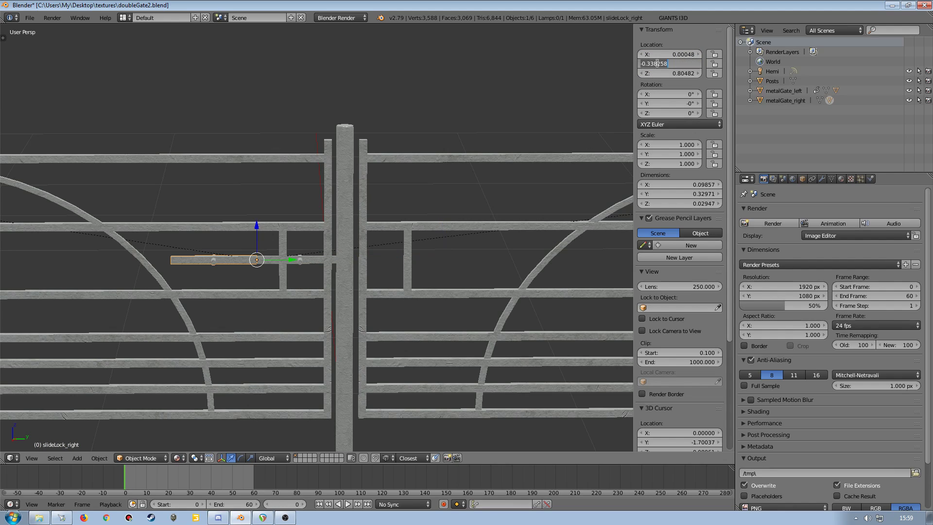
{"action": "key", "text": "Home"}
{"action": "key", "text": "Delete"}
{"action": "key", "text": "Return"}
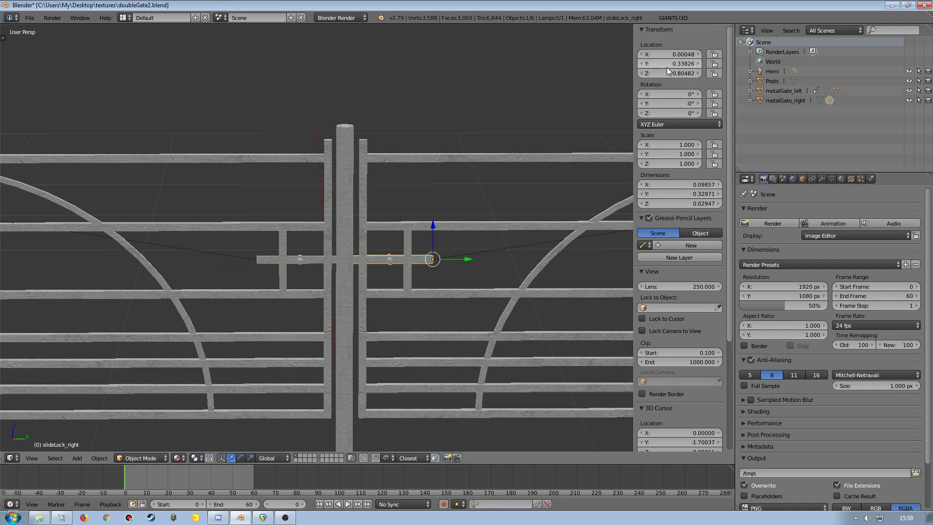
{"action": "key", "text": "i"}
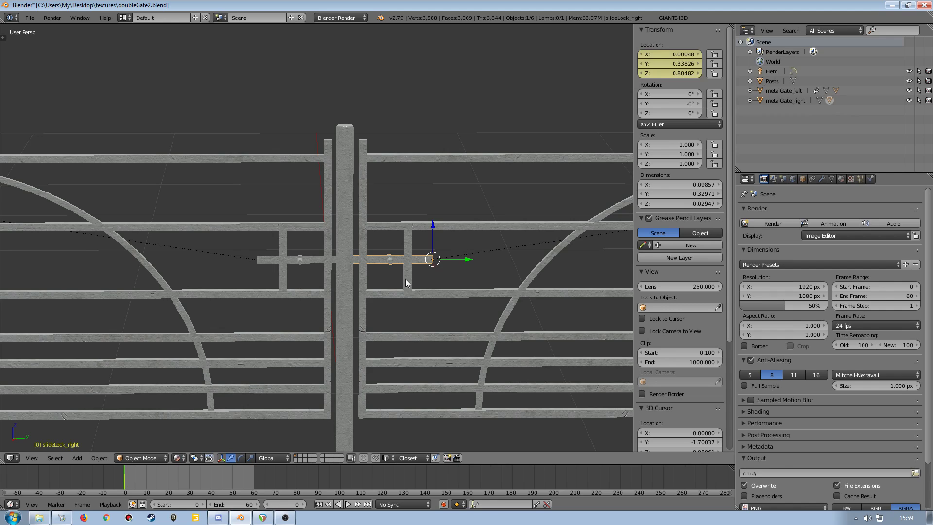
At frame 5, set slideLock_right's Y location to 0.37713, copied from slideLock_left without the minus sign, and insert a location keyframe.
{"action": "right_click", "coordinate": [312, 263]}
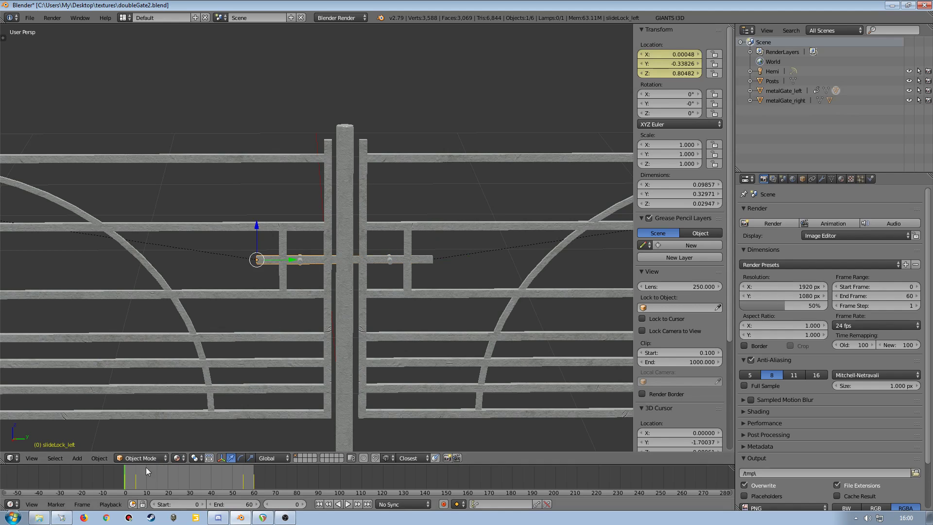
{"action": "left_click_drag", "start_coordinate": [124, 471], "coordinate": [136, 472]}
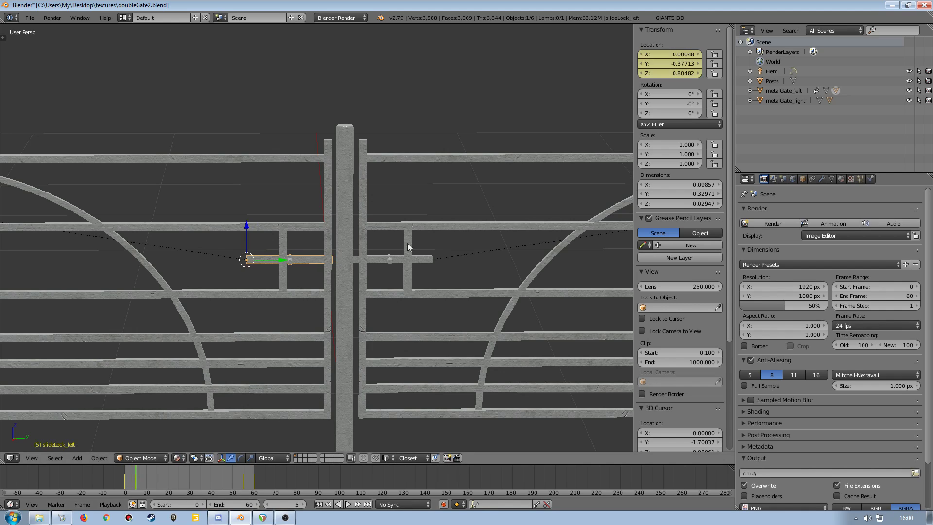
{"action": "left_click", "coordinate": [659, 62]}
{"action": "left_click_drag", "start_coordinate": [664, 63], "coordinate": [640, 63]}
{"action": "key", "text": "ctrl+c"}
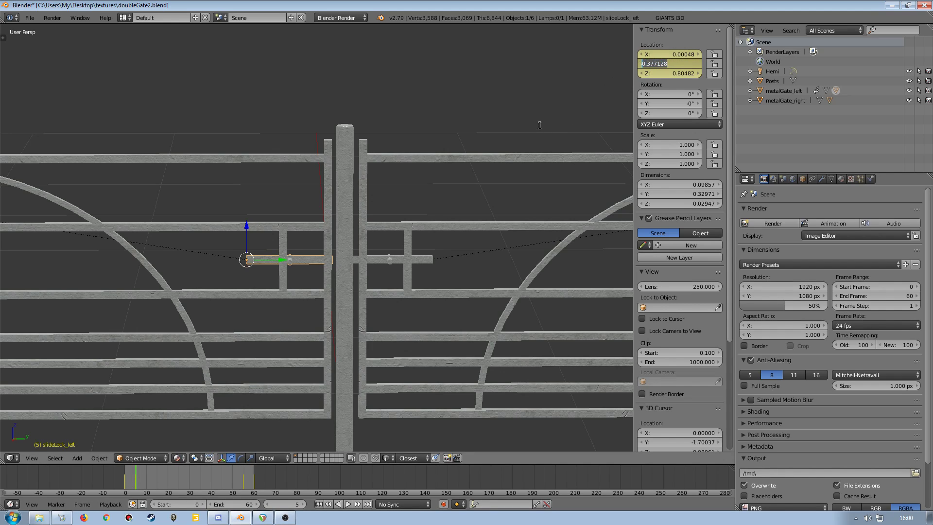
{"action": "left_click", "coordinate": [430, 258]}
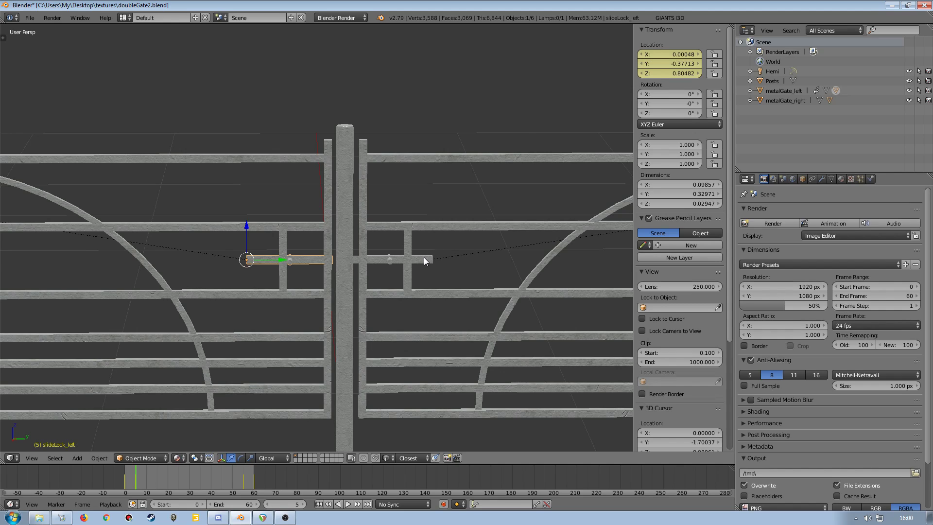
{"action": "right_click", "coordinate": [430, 258]}
{"action": "left_click", "coordinate": [663, 63]}
{"action": "key", "text": "ctrl+v"}
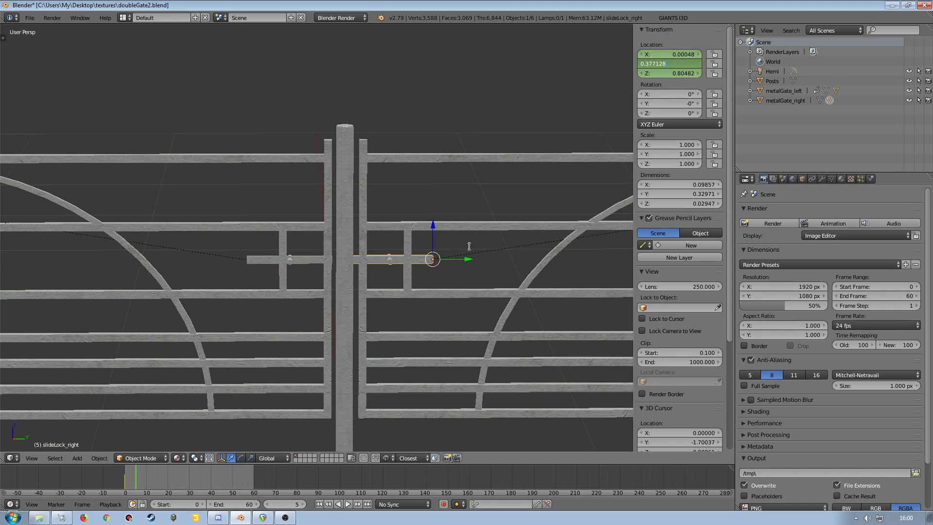
{"action": "left_click", "coordinate": [470, 256]}
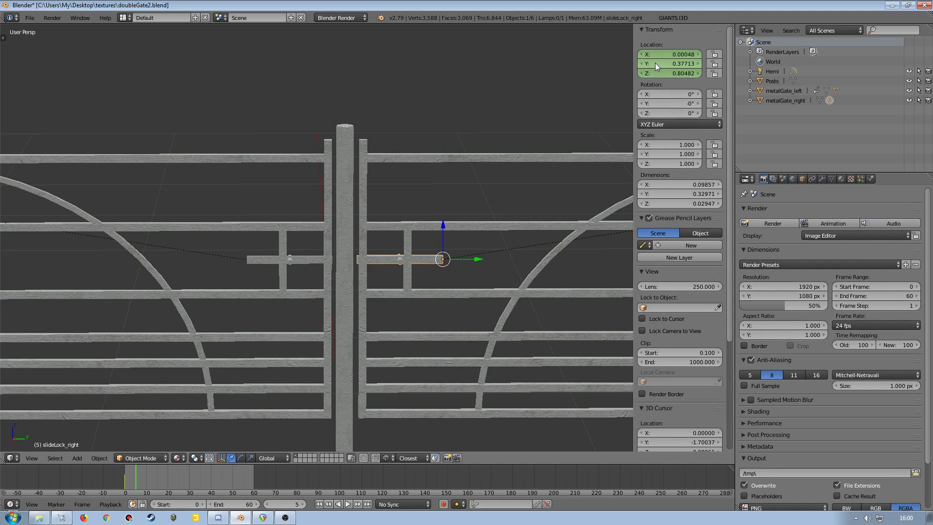
{"action": "key", "text": "i"}
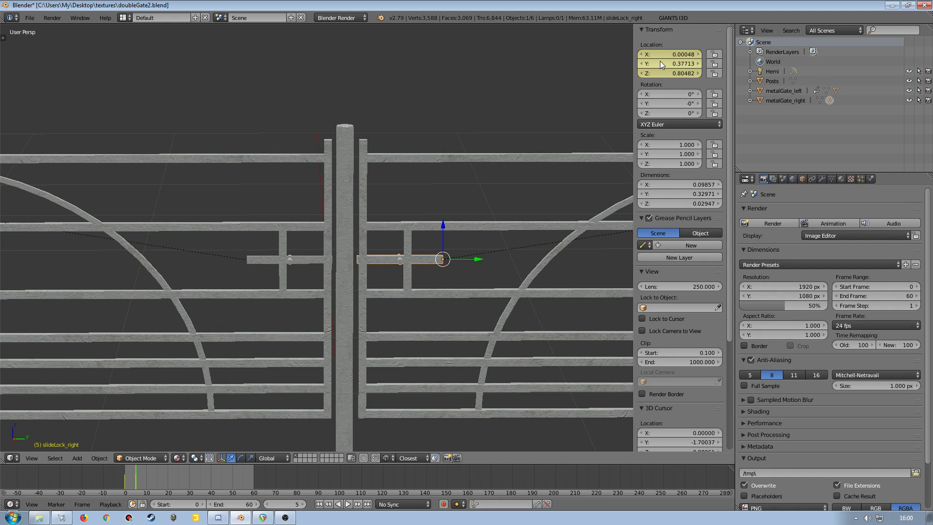
At frame 55, matching slideLock_left's keyframe, insert a location keyframe for slideLock_right at its current position.
{"action": "right_click", "coordinate": [299, 264]}
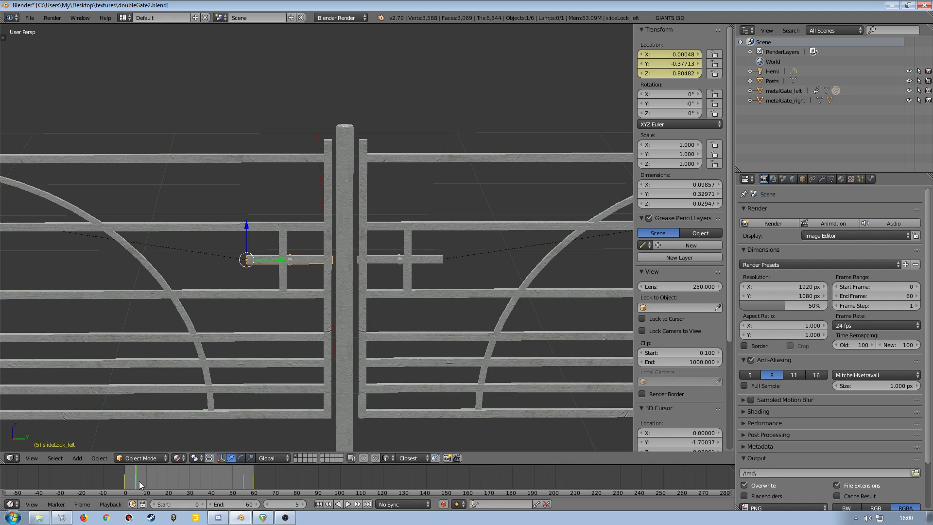
{"action": "left_click_drag", "start_coordinate": [140, 473], "coordinate": [243, 471]}
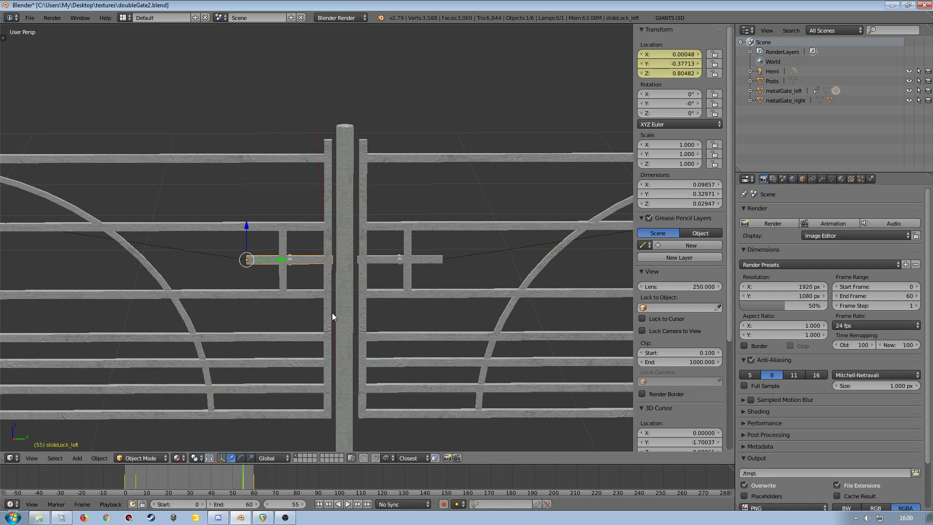
{"action": "right_click", "coordinate": [388, 262]}
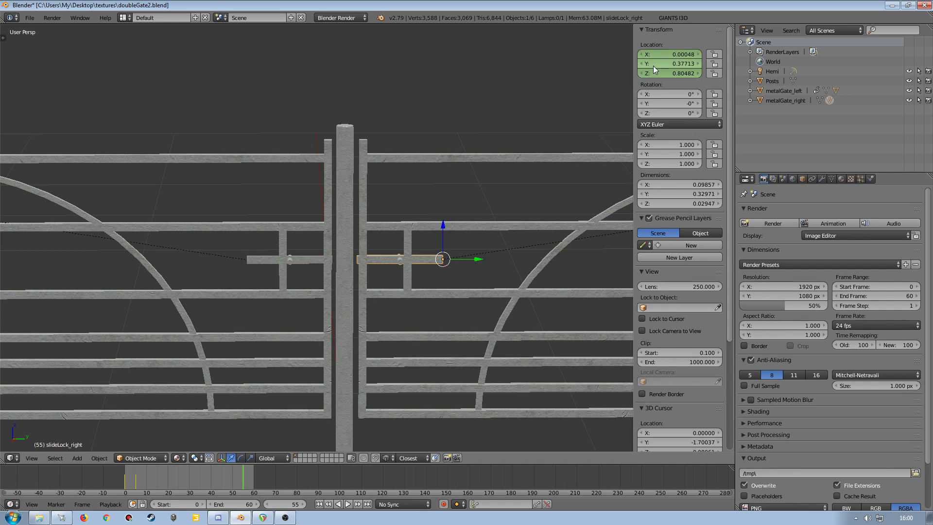
{"action": "key", "text": "i"}
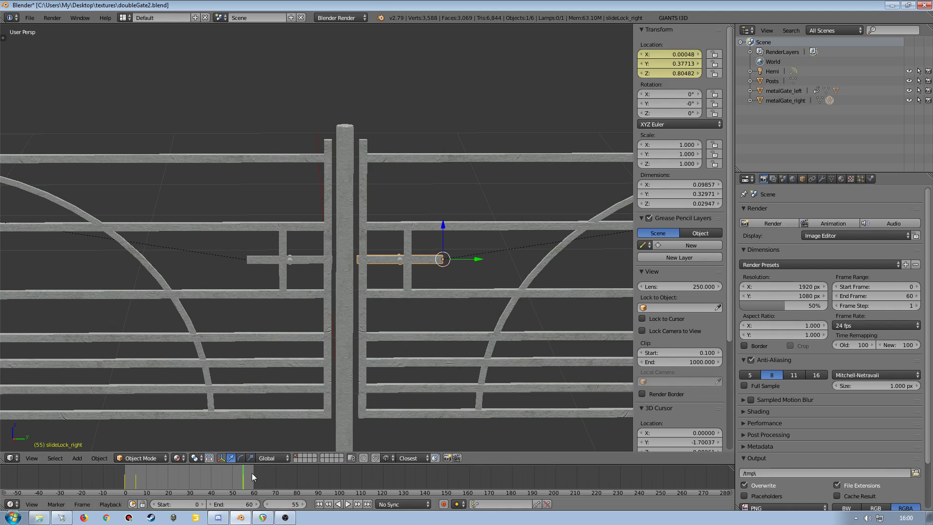
At frame 60, set slideLock_right's Y location to 0.33826, the positive counterpart of slideLock_left's value, and insert a location keyframe.
{"action": "right_click", "coordinate": [310, 262]}
{"action": "left_click_drag", "start_coordinate": [245, 470], "coordinate": [254, 471]}
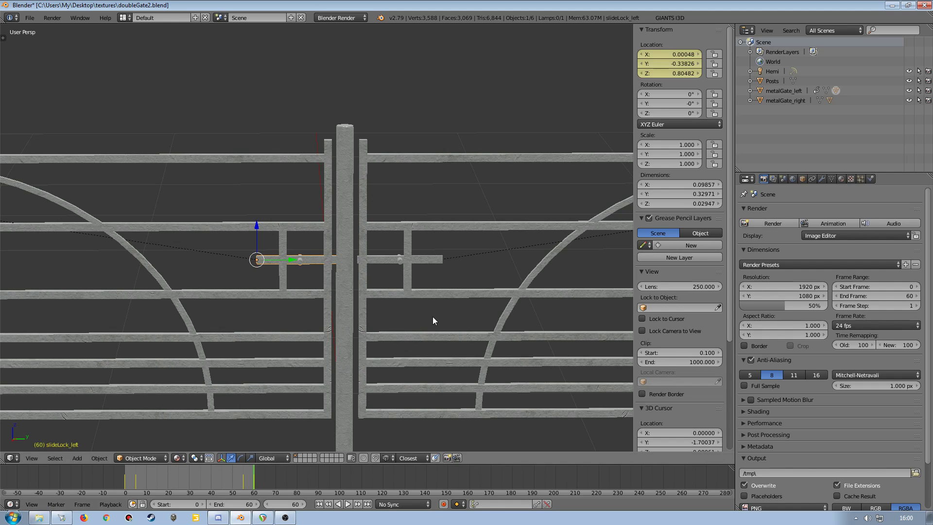
{"action": "left_click", "coordinate": [679, 64]}
{"action": "left_click_drag", "start_coordinate": [684, 63], "coordinate": [643, 65]}
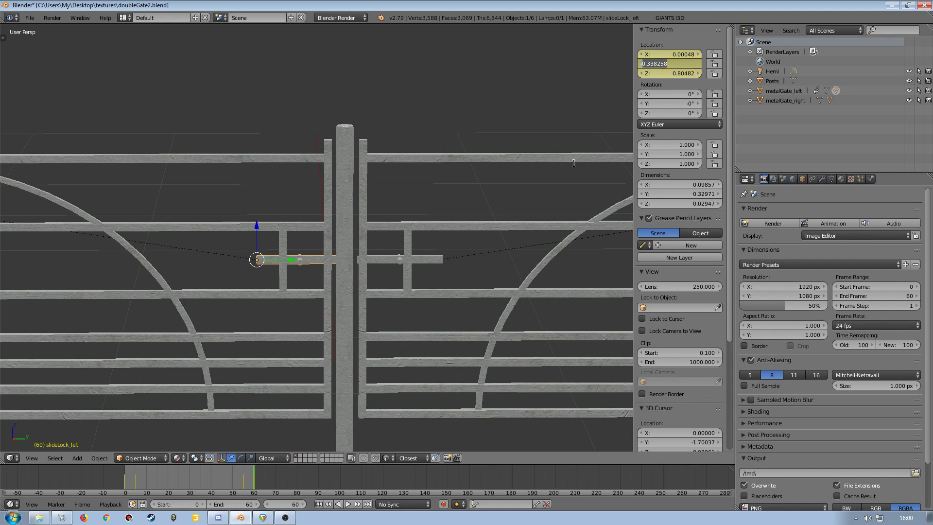
{"action": "key", "text": "Escape"}
{"action": "right_click", "coordinate": [443, 259]}
{"action": "left_click", "coordinate": [652, 64]}
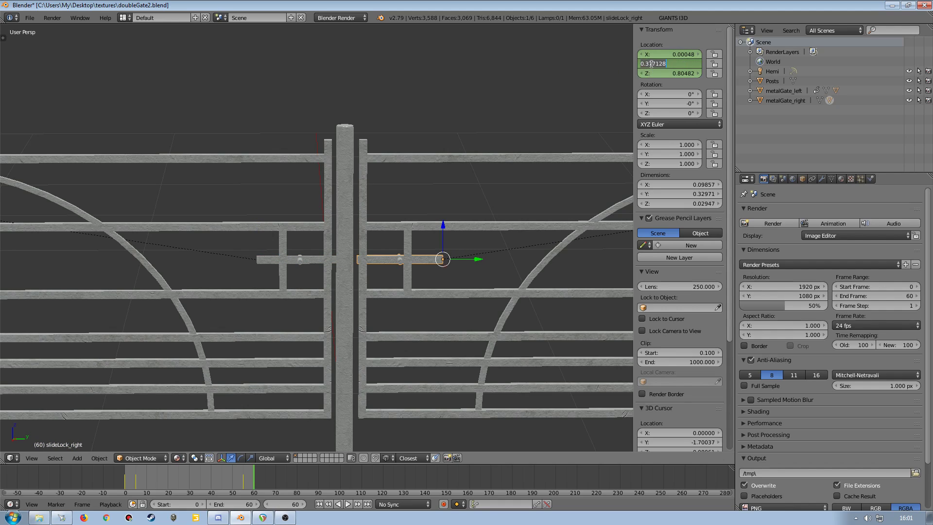
{"action": "type", "text": "0.33826"}
{"action": "key", "text": "Return"}
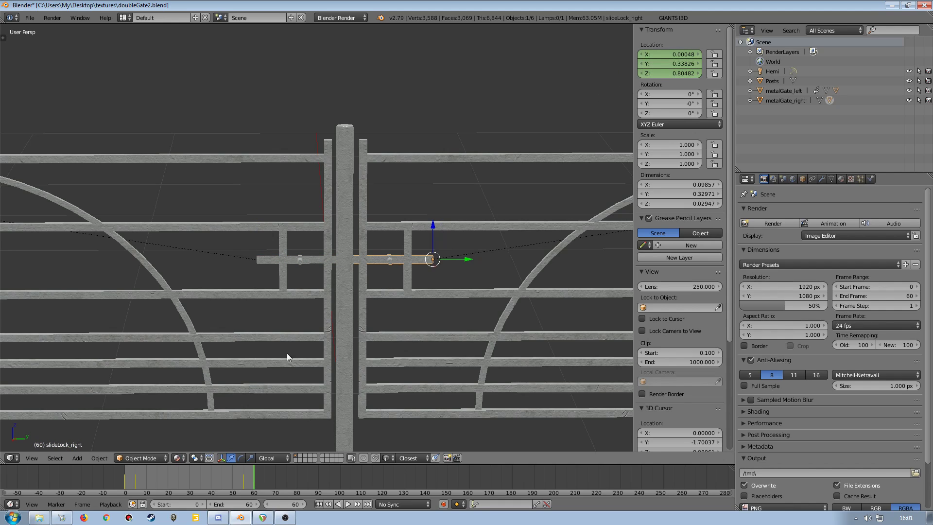
{"action": "key", "text": "i"}
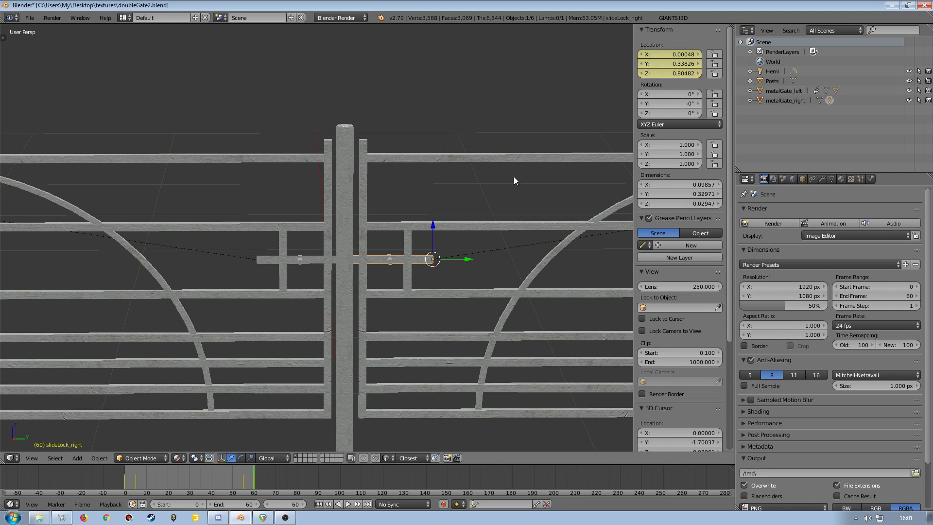
Play and scrub the animation through to frame 60 to check the movement of both slide locks.
{"action": "key", "text": "alt+a"}
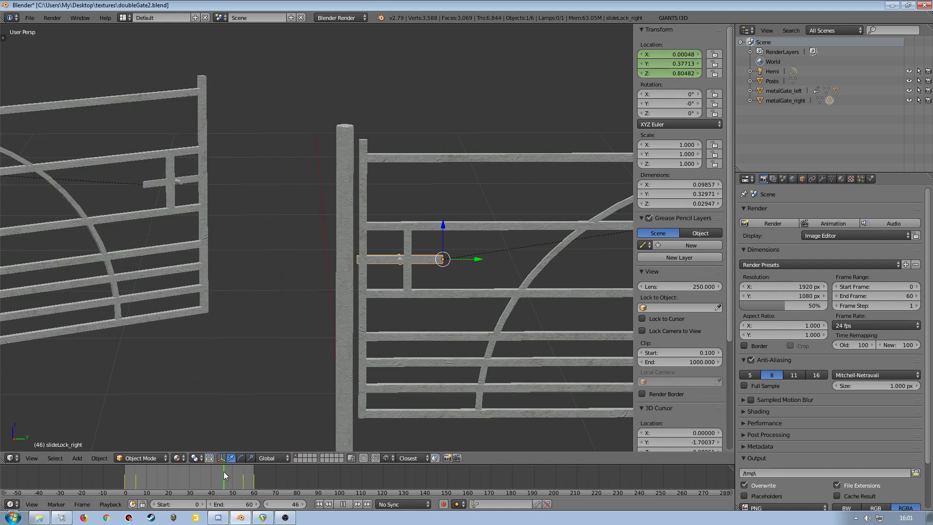
{"action": "left_click_drag", "start_coordinate": [148, 471], "coordinate": [255, 479]}
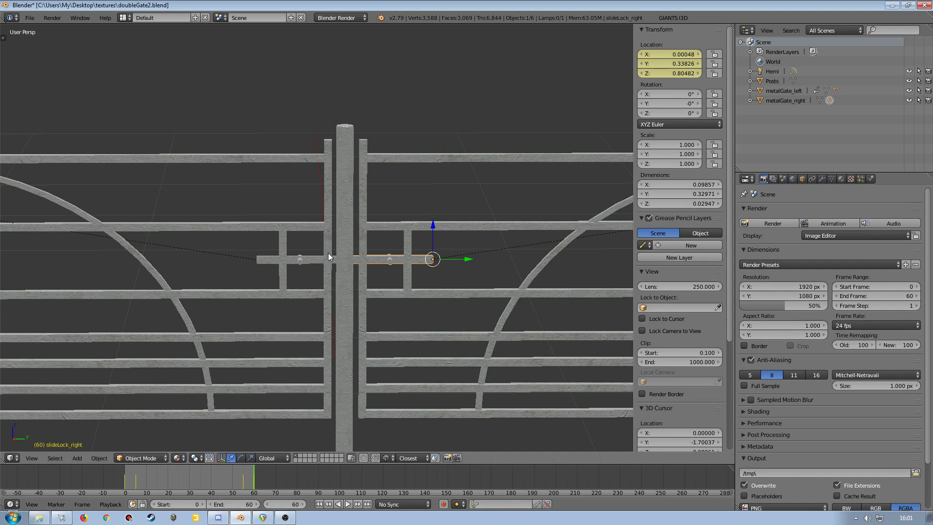
{"action": "scroll", "coordinate": [328, 265], "scroll_direction": "down", "scroll_amount": 8}
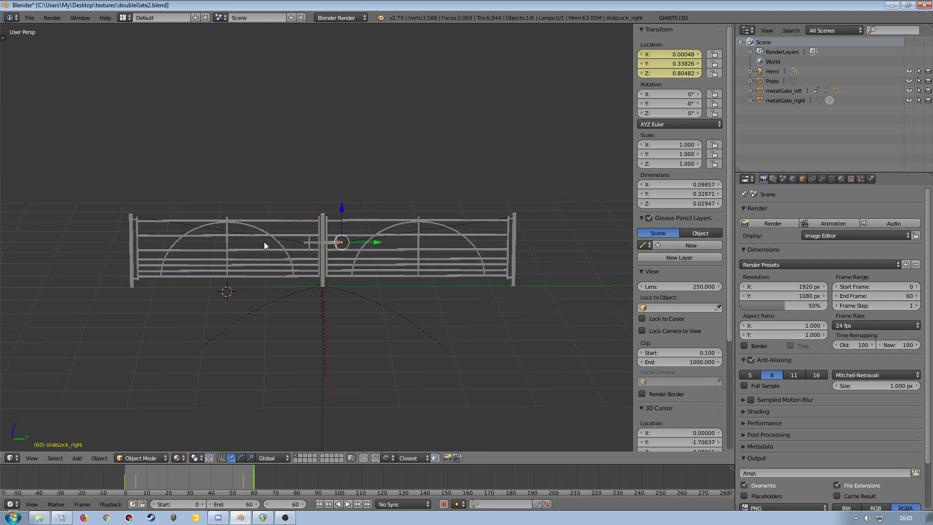
{"action": "scroll", "coordinate": [324, 258], "scroll_direction": "up", "scroll_amount": 8}
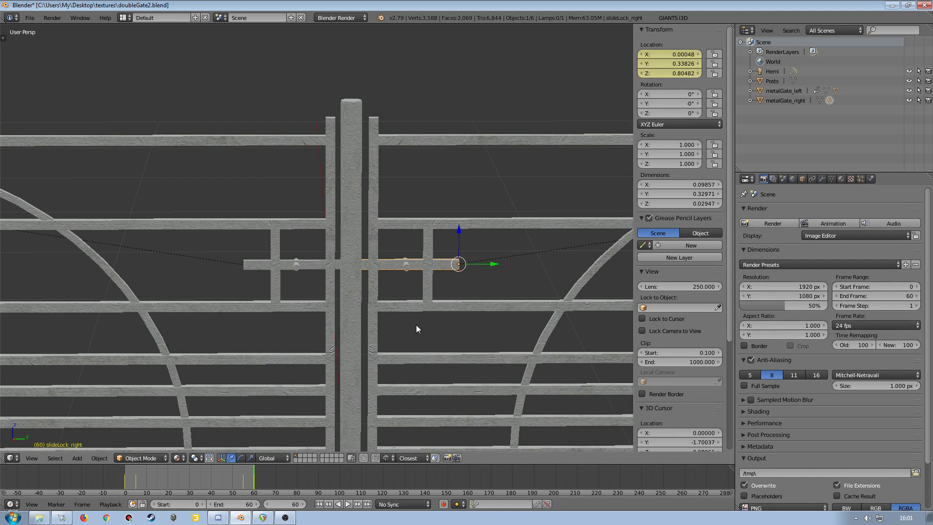
At frame 5, matching metalGate_left's first rotation keyframe, insert a rotation keyframe for metalGate_right at its current rotation.
{"action": "right_click", "coordinate": [456, 308]}
{"action": "scroll", "coordinate": [450, 329], "scroll_direction": "down", "scroll_amount": 8}
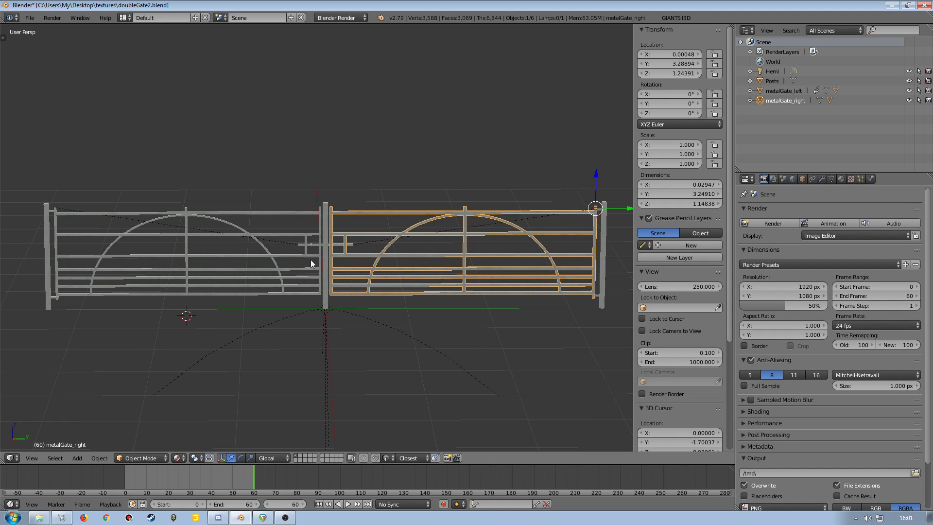
{"action": "right_click", "coordinate": [254, 272]}
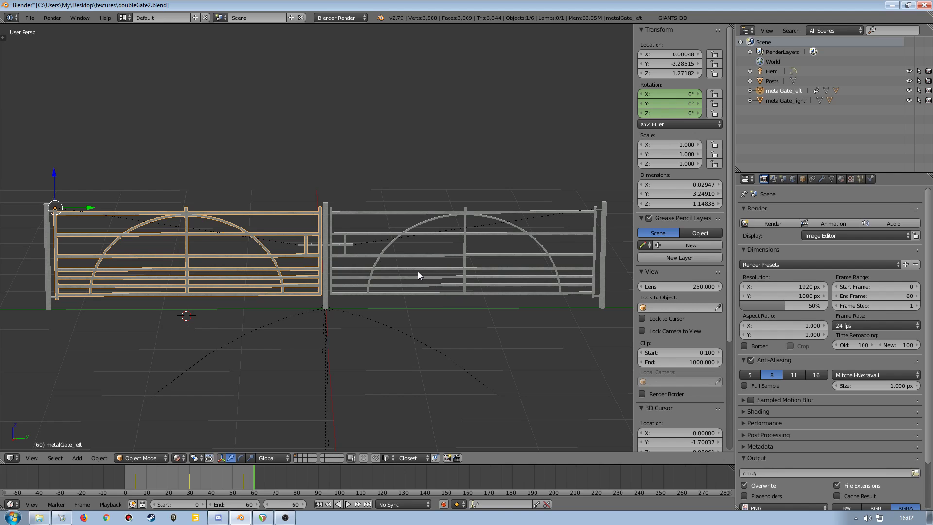
{"action": "left_click_drag", "start_coordinate": [253, 471], "coordinate": [136, 471]}
{"action": "scroll", "coordinate": [318, 335], "scroll_direction": "up", "scroll_amount": 5}
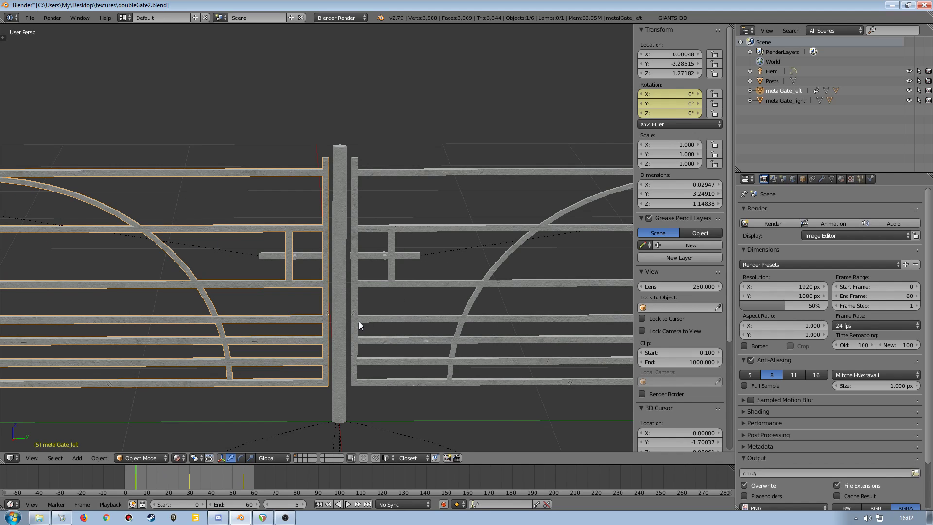
{"action": "right_click", "coordinate": [381, 320]}
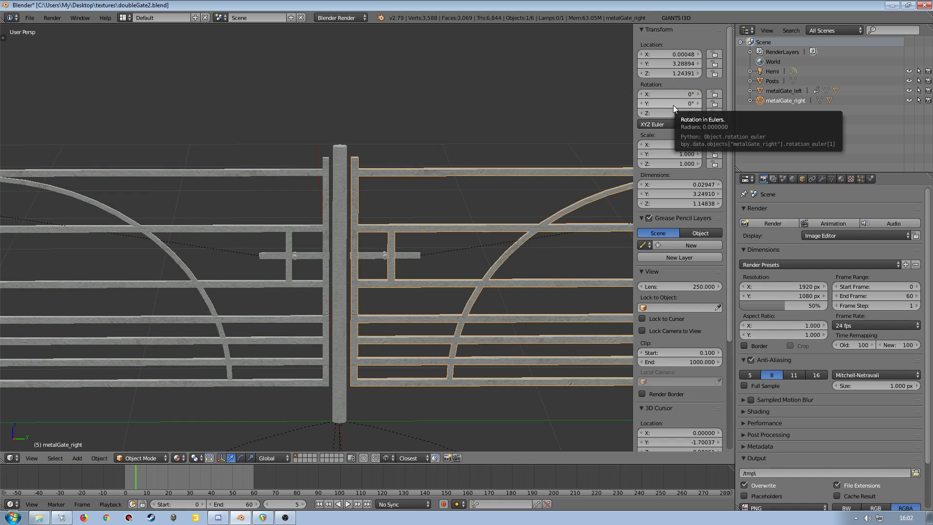
{"action": "key", "text": "i"}
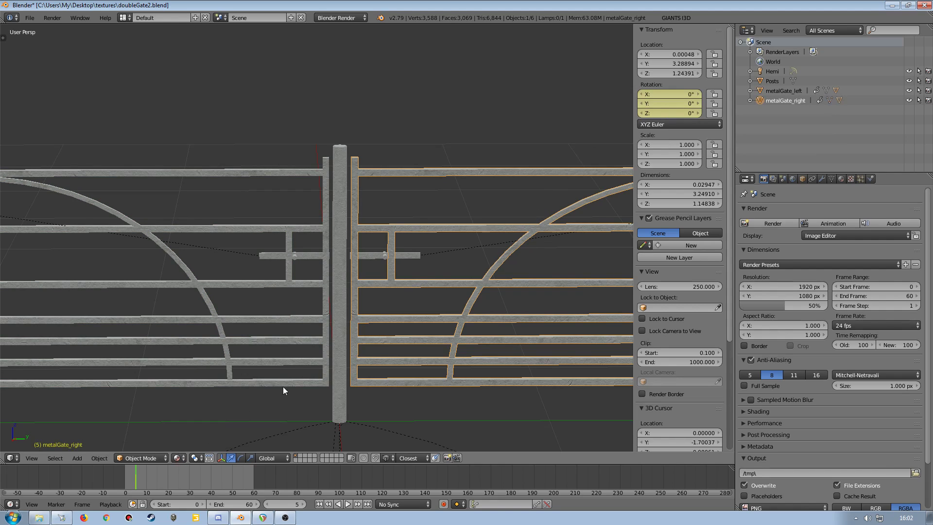
At frame 30, set metalGate_right's Z rotation to -120°, opposite to metalGate_left's, and insert a rotation keyframe.
{"action": "right_click", "coordinate": [287, 292]}
{"action": "left_click_drag", "start_coordinate": [137, 471], "coordinate": [188, 470]}
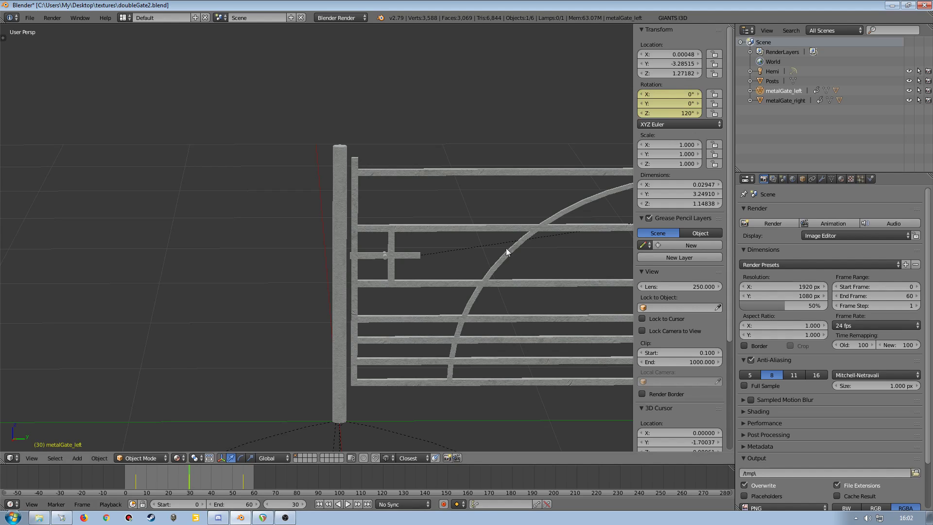
{"action": "right_click", "coordinate": [469, 229]}
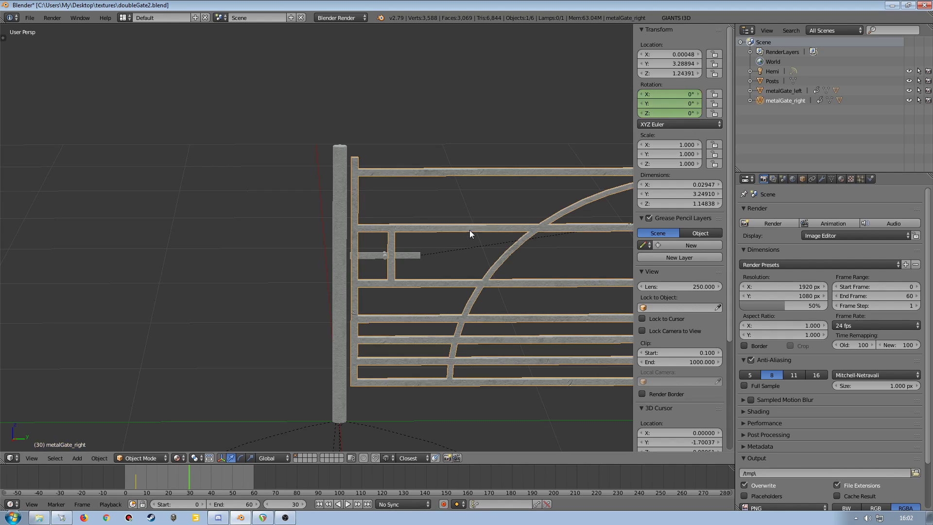
{"action": "left_click", "coordinate": [662, 112]}
{"action": "key", "text": "BackSpace"}
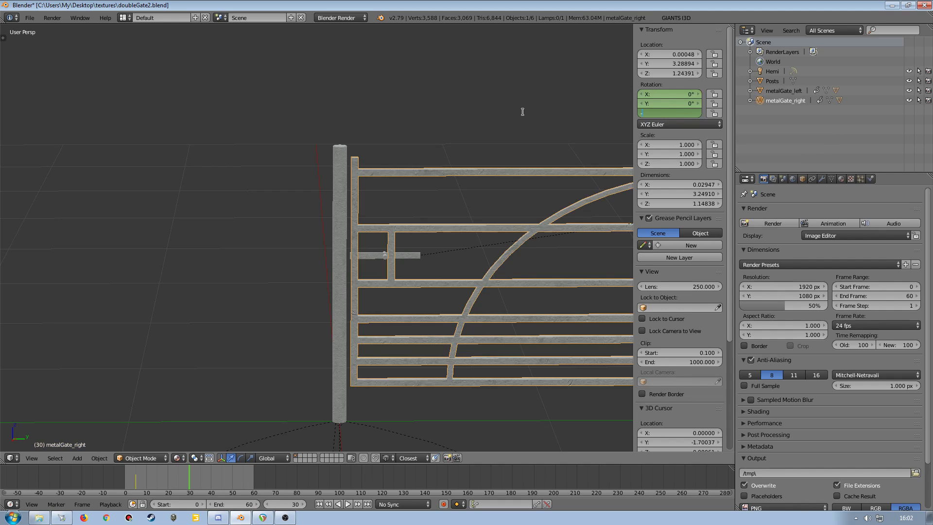
{"action": "key", "text": "Return"}
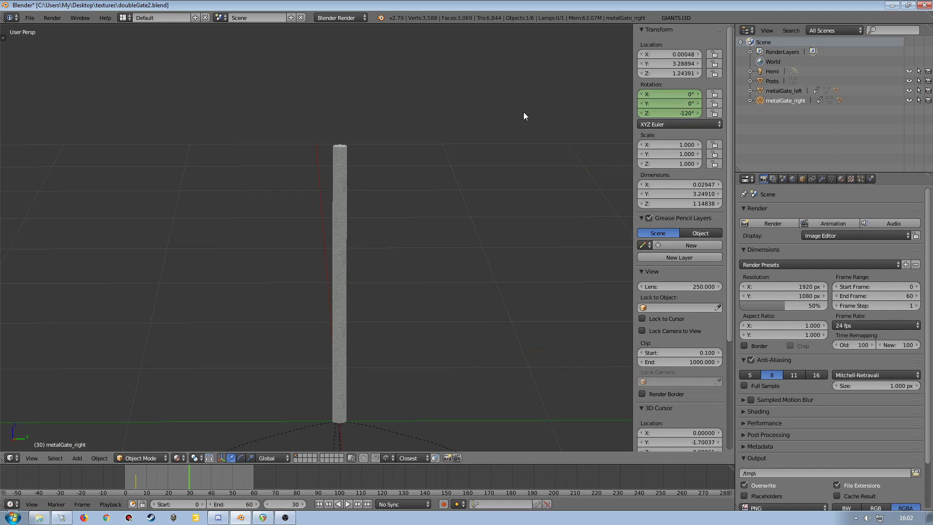
{"action": "key", "text": "i"}
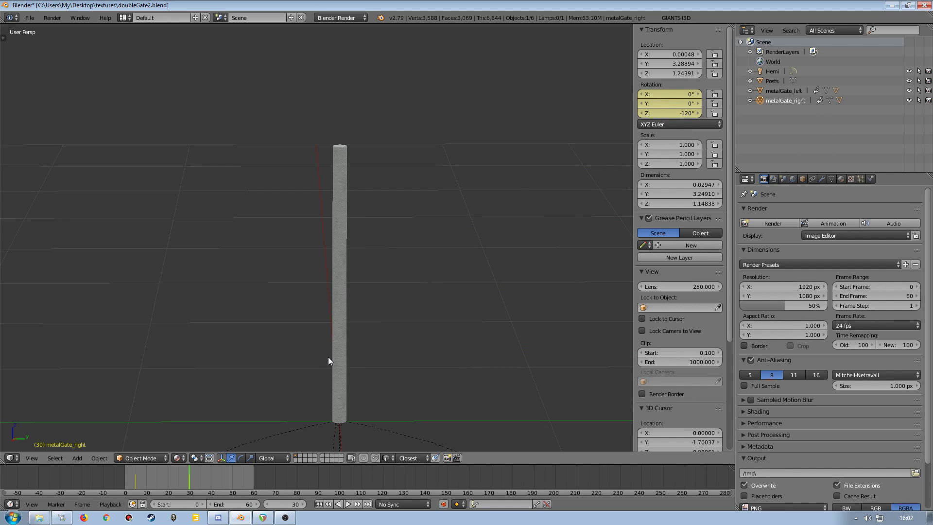
At frame 55, matching metalGate_left's last keyframe, set metalGate_right's Z rotation to 0° and insert a rotation keyframe.
{"action": "left_click", "coordinate": [188, 468]}
{"action": "left_click_drag", "start_coordinate": [188, 467], "coordinate": [136, 470]}
{"action": "right_click", "coordinate": [275, 368]}
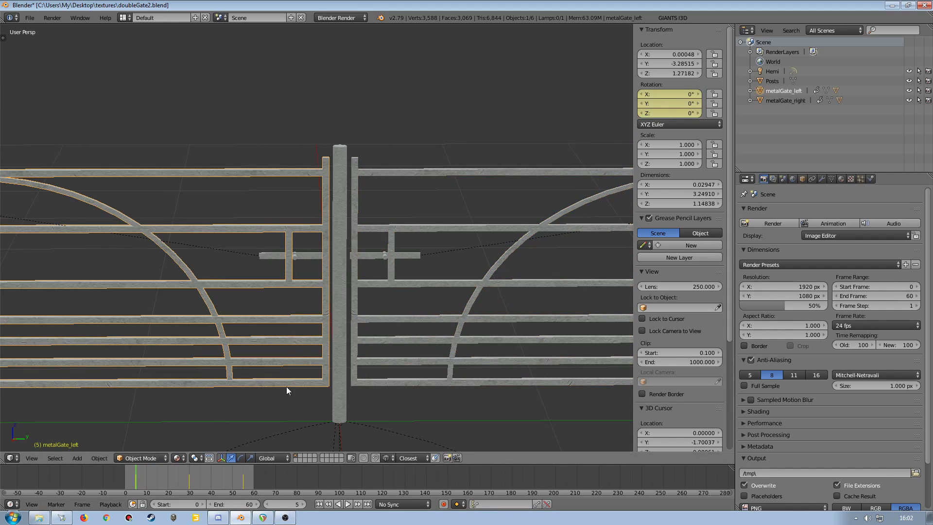
{"action": "left_click_drag", "start_coordinate": [142, 467], "coordinate": [243, 468]}
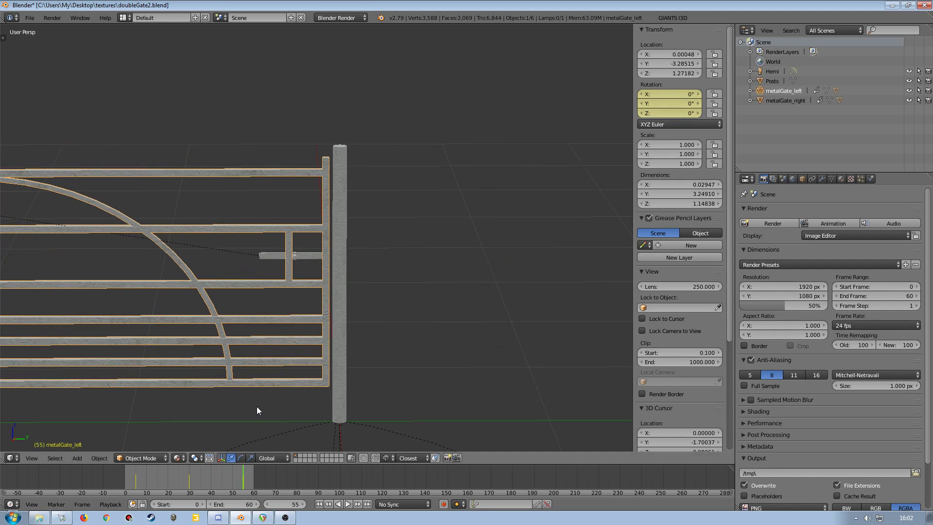
{"action": "scroll", "coordinate": [399, 343], "scroll_direction": "down", "scroll_amount": 4}
{"action": "middle_click_drag", "start_coordinate": [511, 263], "coordinate": [292, 269], "text": "shift"}
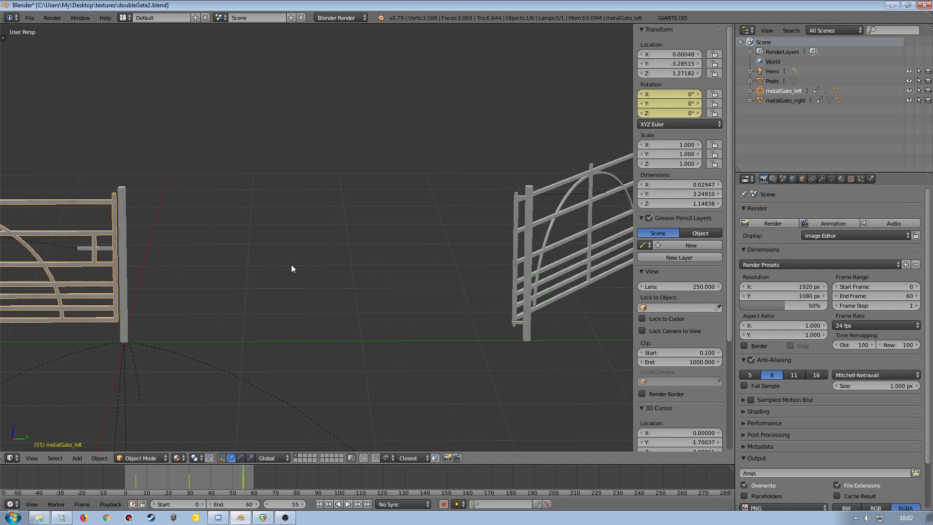
{"action": "right_click", "coordinate": [557, 241]}
{"action": "left_click", "coordinate": [667, 112]}
{"action": "type", "text": "-120d"}
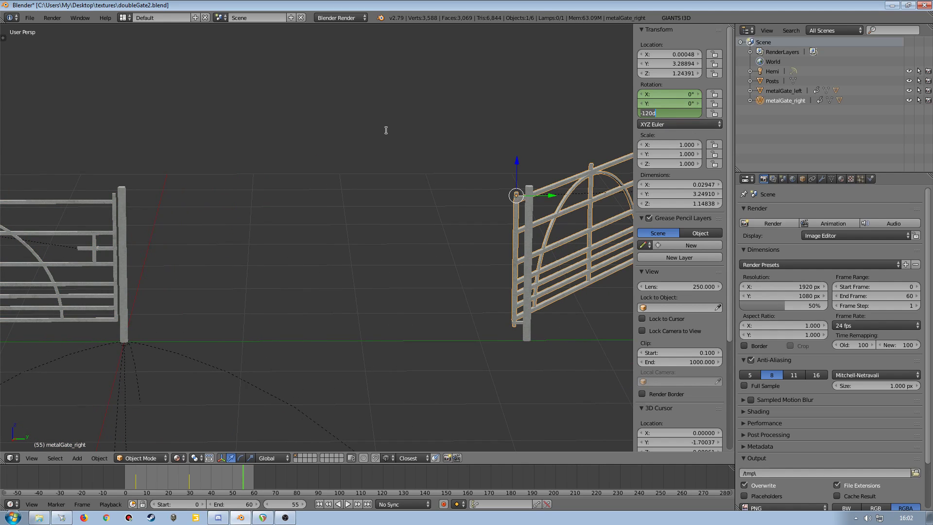
{"action": "type", "text": "0"}
{"action": "key", "text": "Return"}
{"action": "middle_click_drag", "start_coordinate": [179, 259], "coordinate": [333, 266], "text": "shift"}
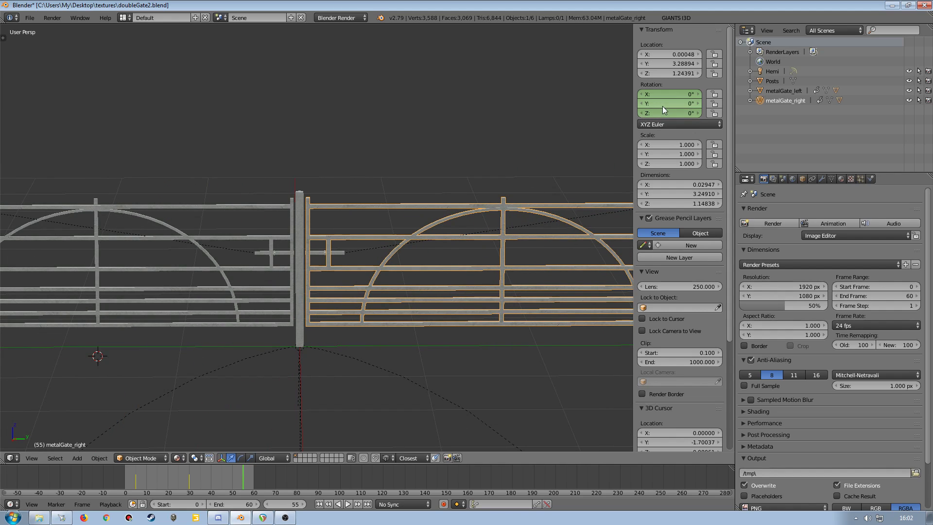
{"action": "key", "text": "i"}
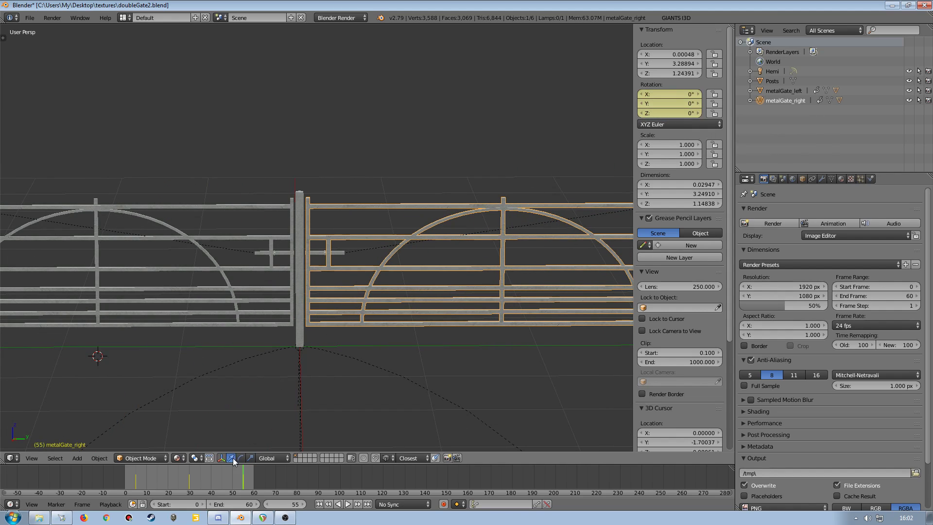
Play and scrub the animation from frame 0 to 30 to check the locks sliding back and both gate leaves opening.
{"action": "left_click", "coordinate": [319, 504]}
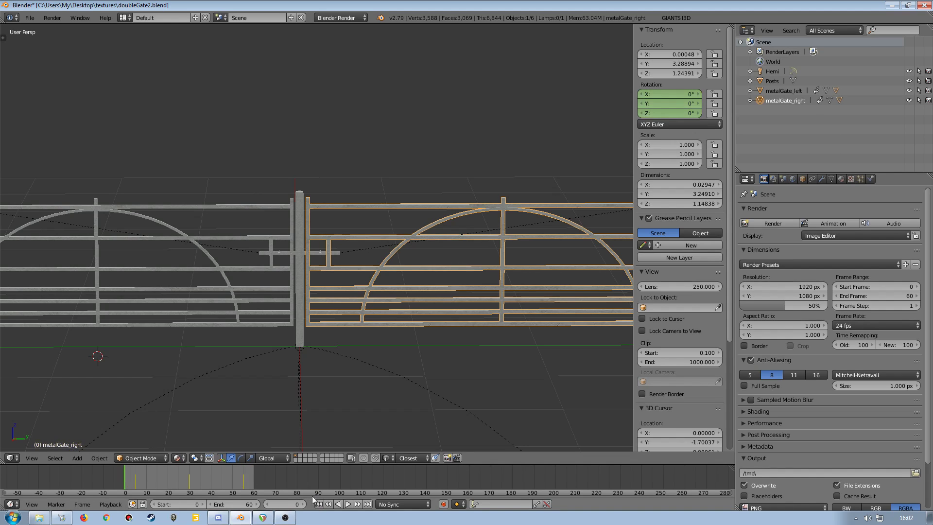
{"action": "scroll", "coordinate": [248, 369], "scroll_direction": "up", "scroll_amount": 3}
{"action": "left_click_drag", "start_coordinate": [127, 478], "coordinate": [135, 473]}
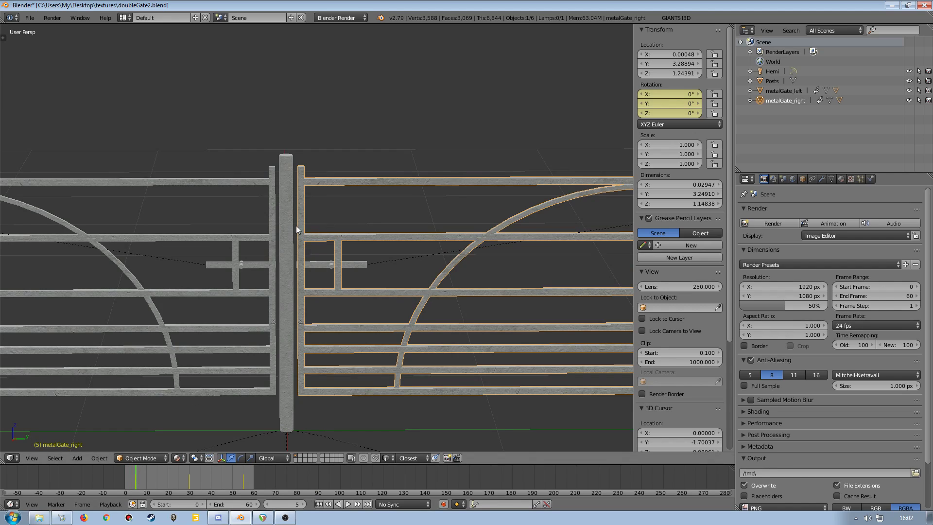
{"action": "key", "text": "alt+a"}
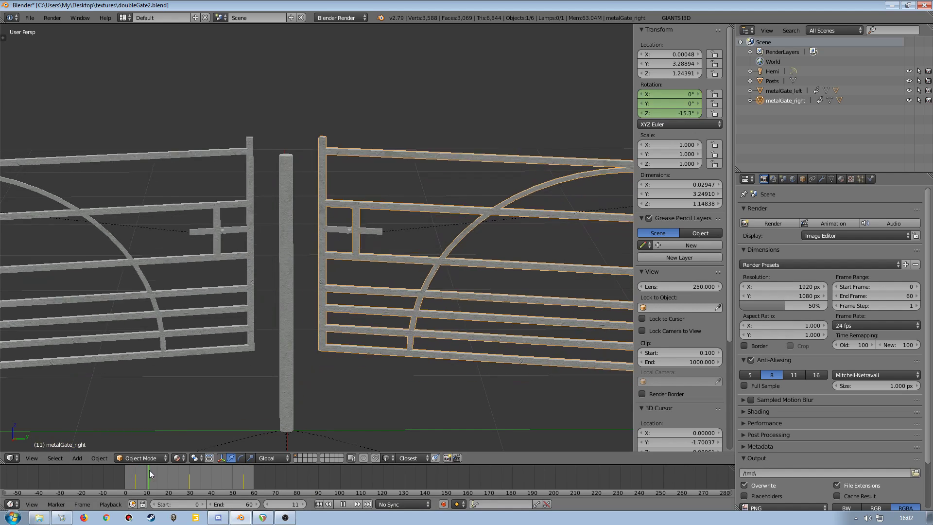
{"action": "left_click_drag", "start_coordinate": [181, 470], "coordinate": [191, 471]}
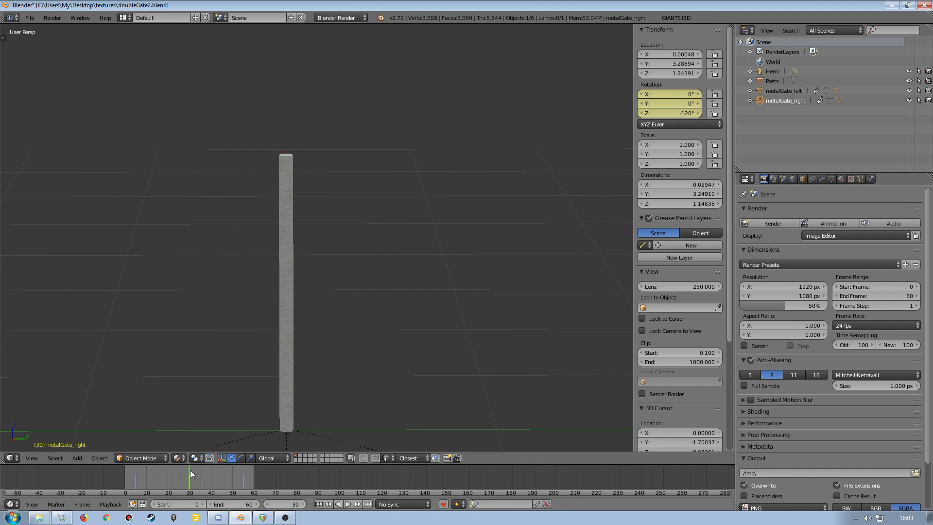
{"action": "scroll", "coordinate": [303, 325], "scroll_direction": "down", "scroll_amount": 6}
{"action": "scroll", "coordinate": [303, 329], "scroll_direction": "down", "scroll_amount": 2}
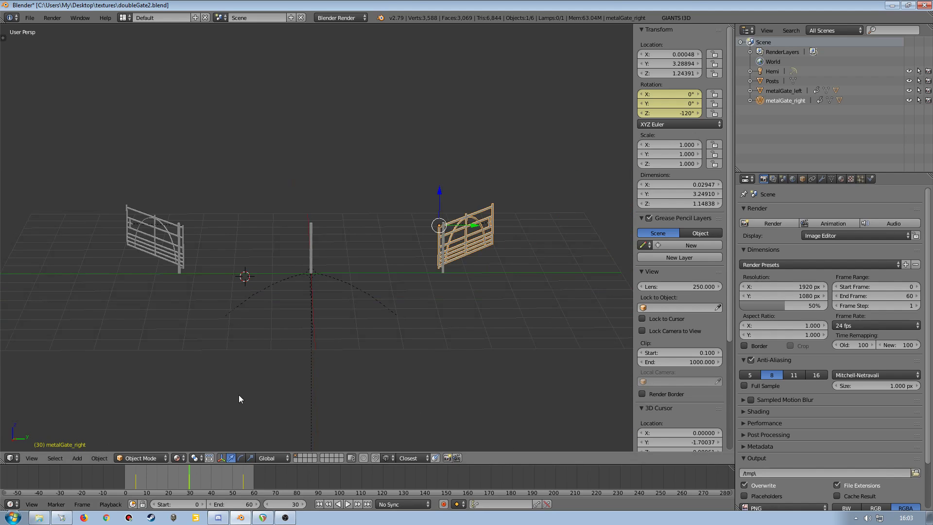
{"action": "mouse_move", "coordinate": [238, 314]}
{"action": "middle_mouse_down"}
{"action": "mouse_move", "coordinate": [301, 315]}
{"action": "mouse_move", "coordinate": [225, 302]}
{"action": "middle_mouse_up"}
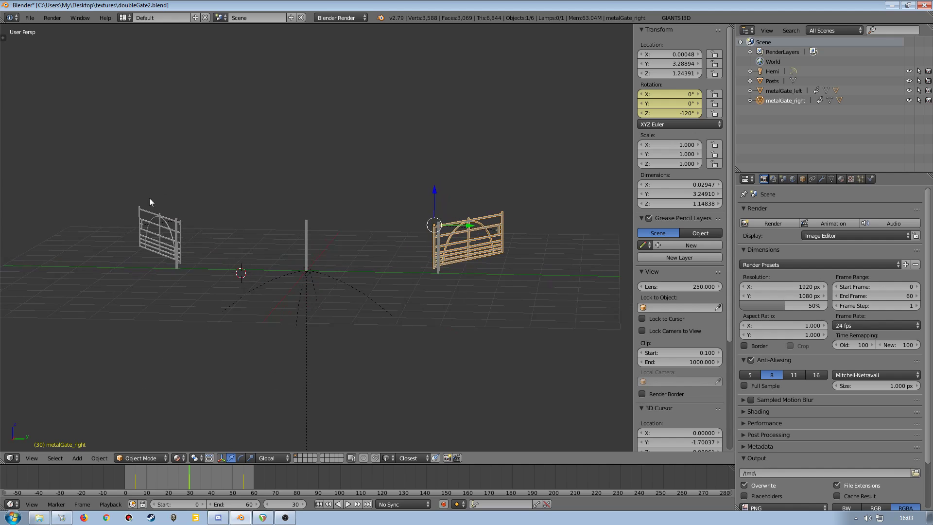
Play and scrub the animation from frame 30 to 60 to check both gate leaves closing and the slide locks meeting at the centre post.
{"action": "key", "text": "alt+a"}
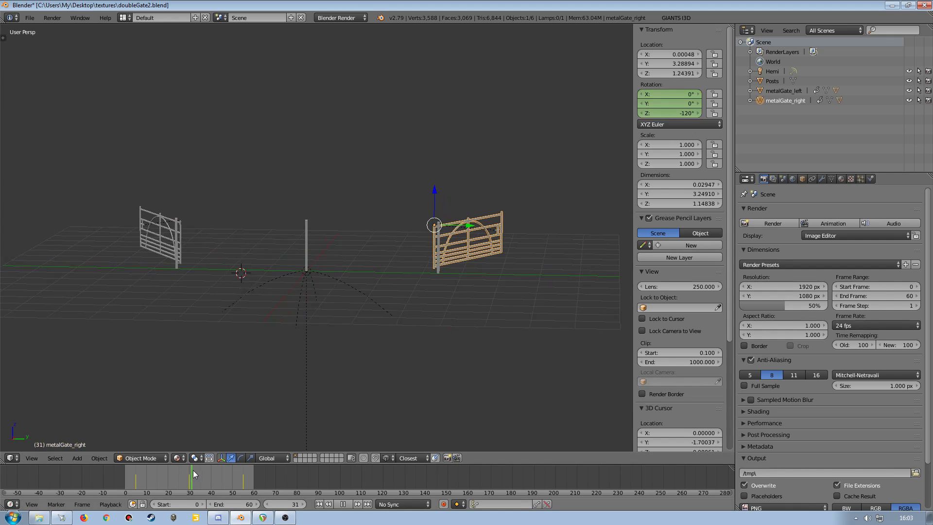
{"action": "left_click_drag", "start_coordinate": [220, 467], "coordinate": [243, 467]}
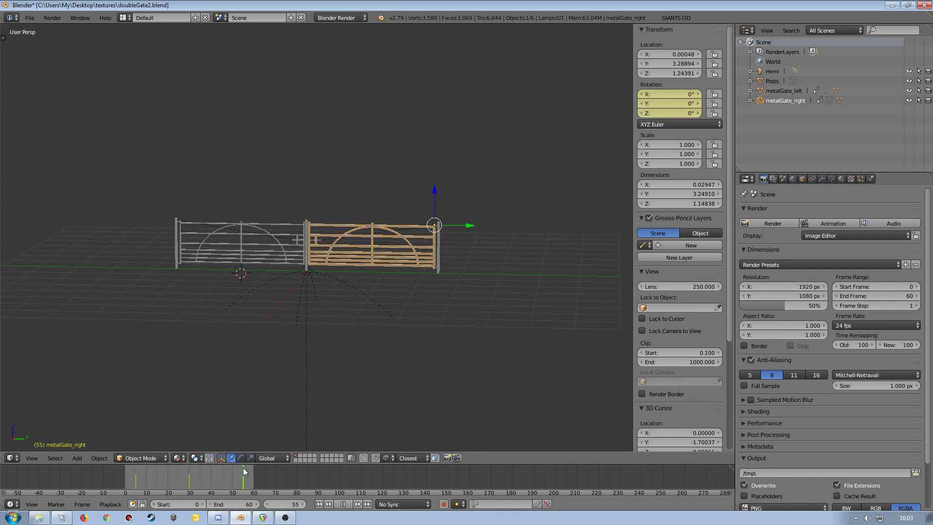
{"action": "scroll", "coordinate": [296, 313], "scroll_direction": "up", "scroll_amount": 12}
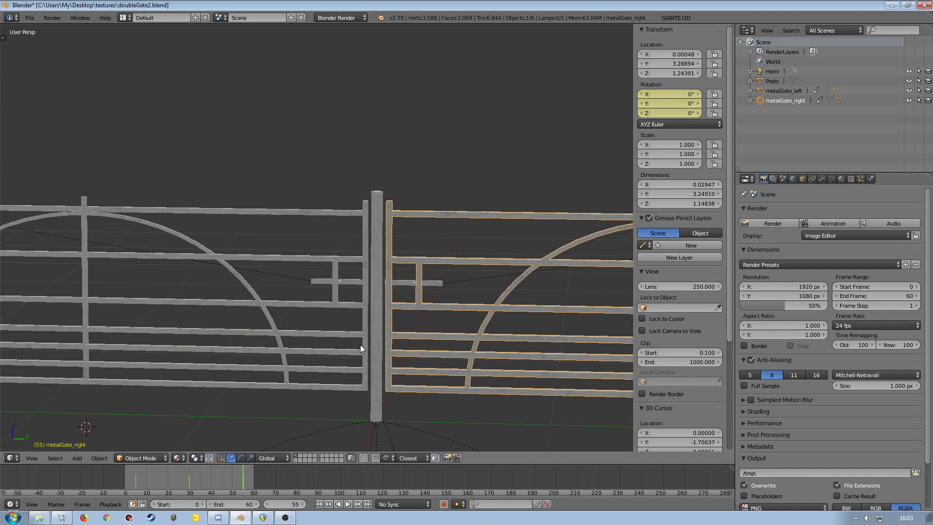
{"action": "middle_click_drag", "start_coordinate": [478, 350], "coordinate": [424, 282], "text": "shift"}
{"action": "middle_click_drag", "start_coordinate": [300, 273], "coordinate": [337, 310], "text": "shift"}
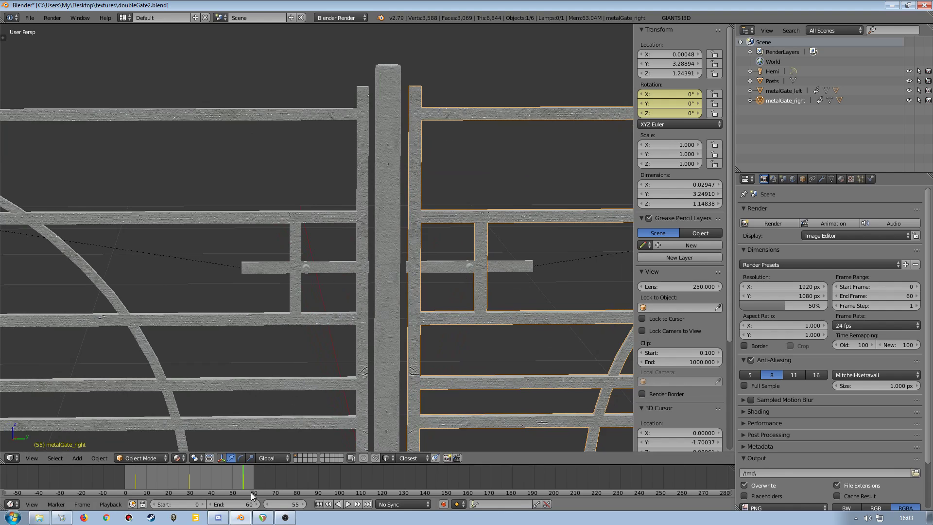
{"action": "key", "text": "alt+a"}
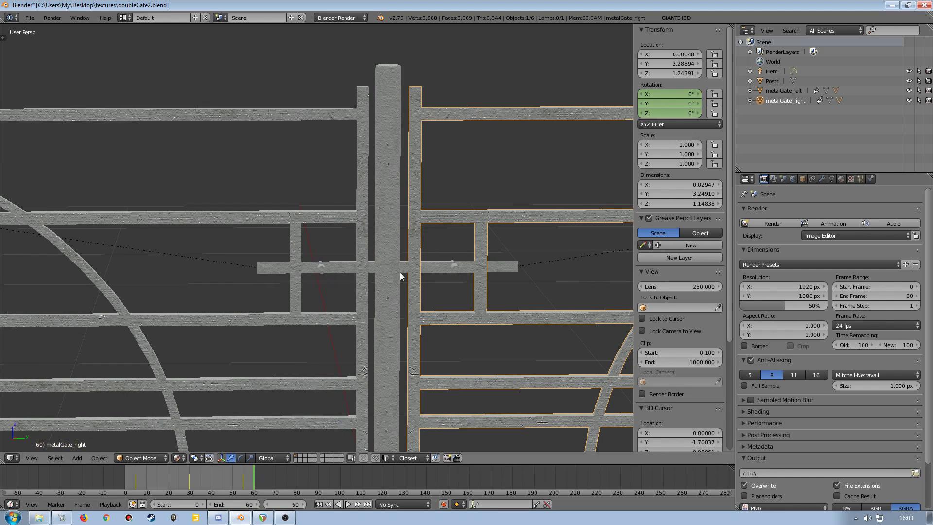
{"action": "scroll", "coordinate": [389, 323], "scroll_direction": "down", "scroll_amount": 10}
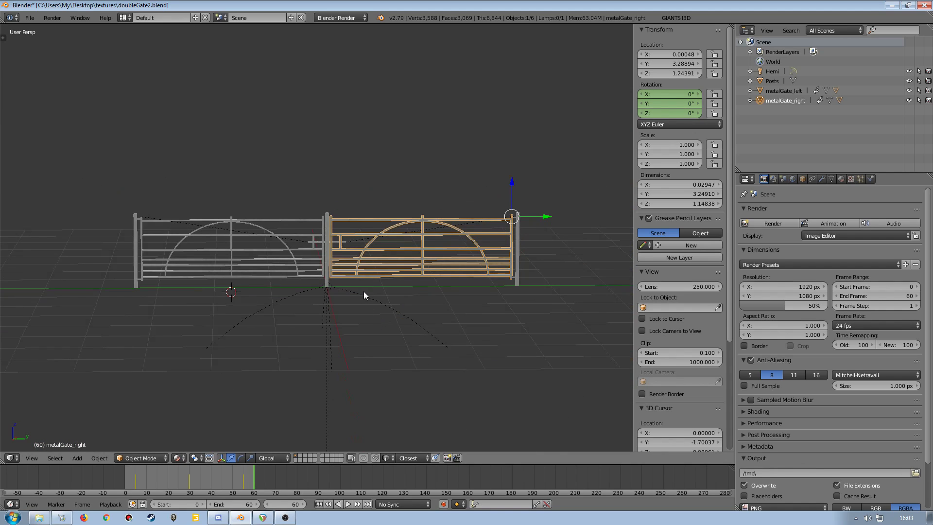
{"action": "middle_click_drag", "start_coordinate": [363, 291], "coordinate": [346, 317], "text": "shift"}
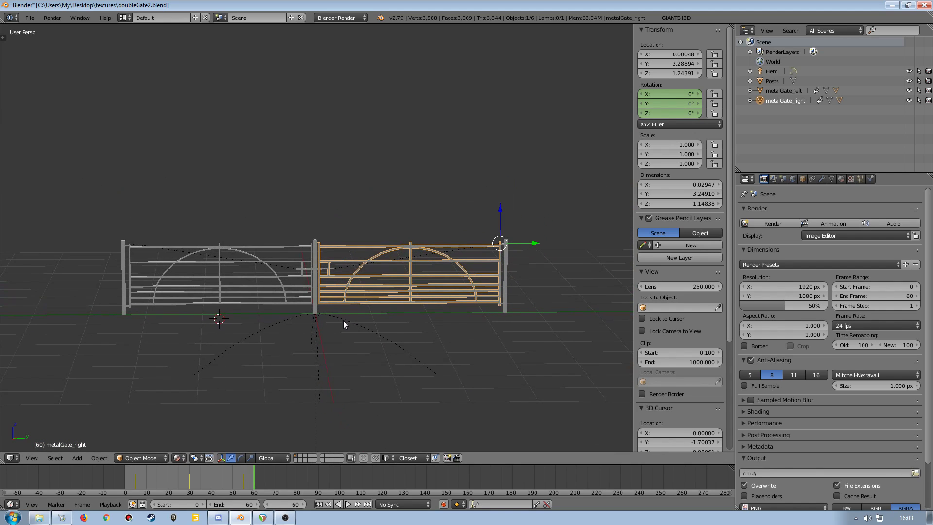
Deselect all objects and hide the transform properties sidebar to leave a clear view of the whole closed gate.
{"action": "key", "text": "a"}
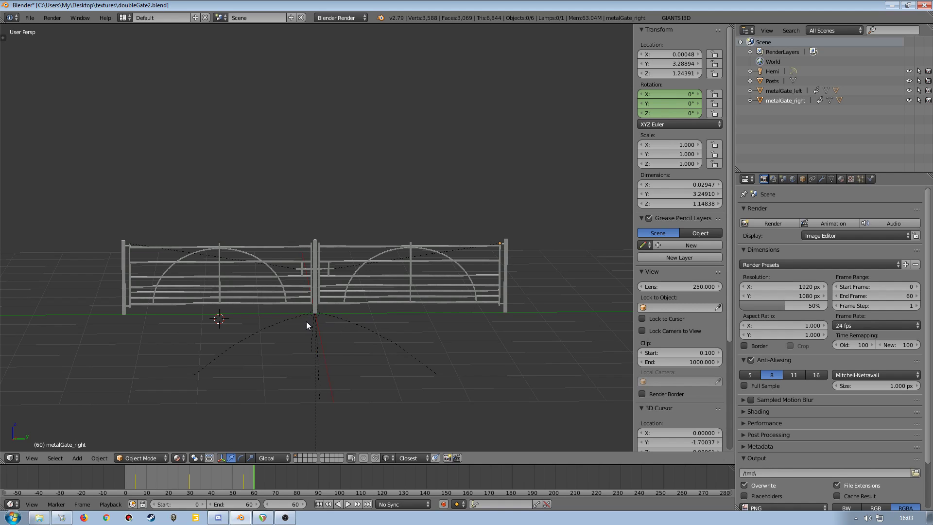
{"action": "middle_click_drag", "start_coordinate": [306, 307], "coordinate": [325, 308], "text": "shift"}
{"action": "key", "text": "n"}
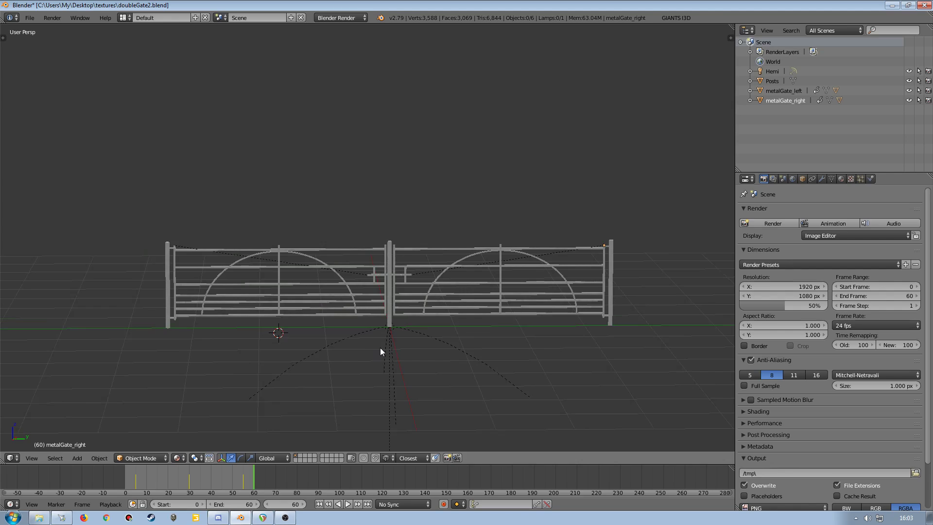
{"action": "middle_click_drag", "start_coordinate": [379, 350], "coordinate": [370, 325], "text": "shift"}
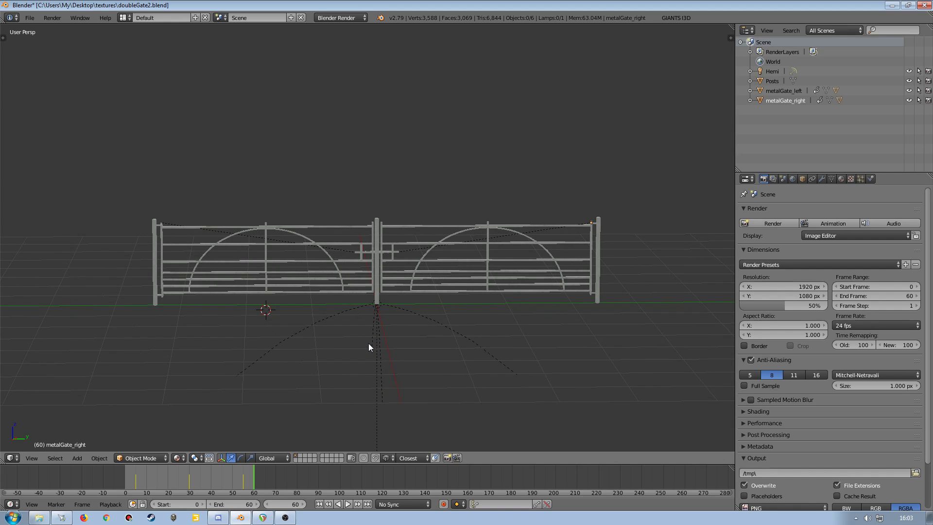